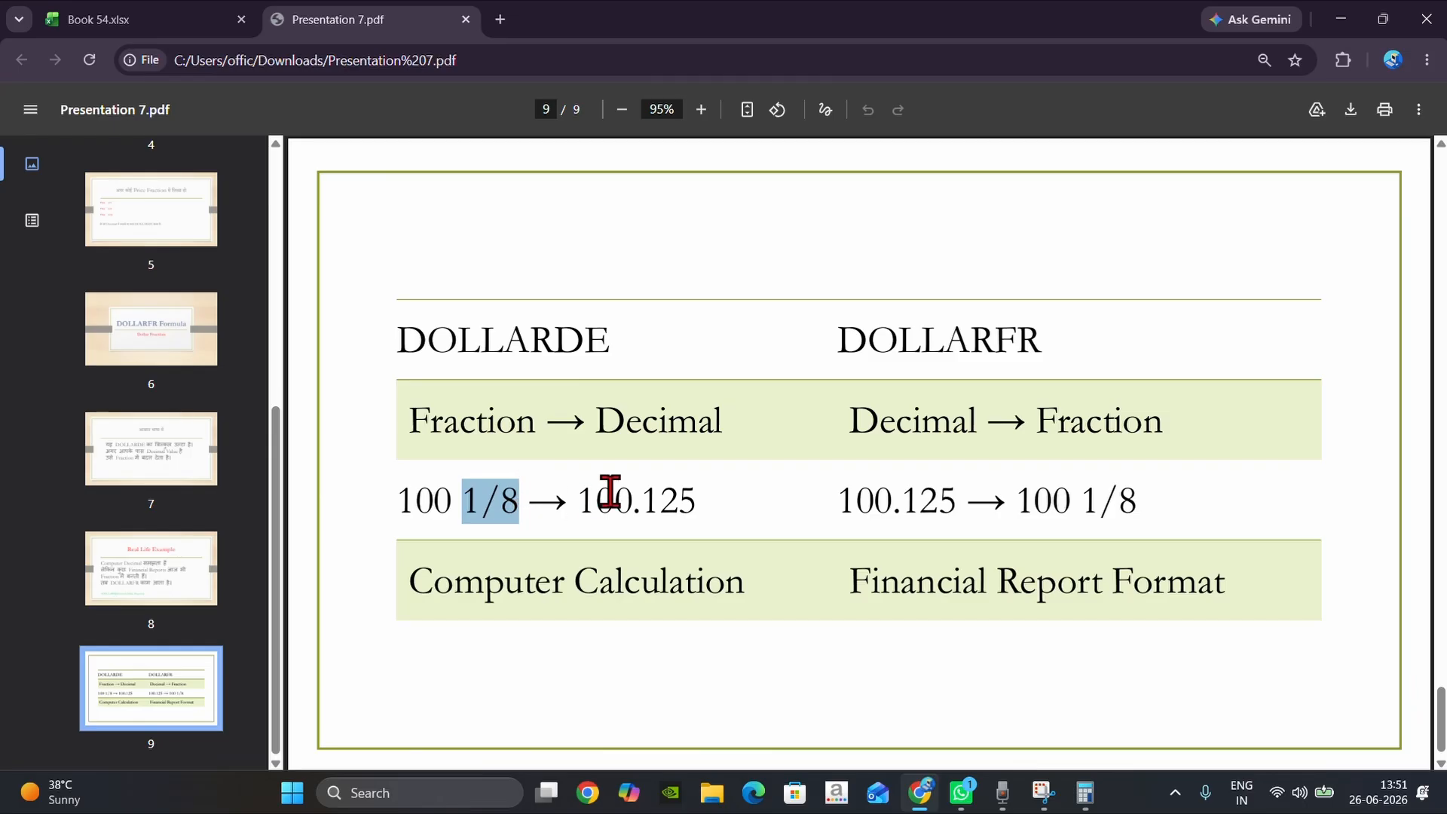
Examine the comparison slide for how DOLLARDE and DOLLARFR differ in conversion direction, example values and use.
{"action": "left_click", "coordinate": [628, 509]}
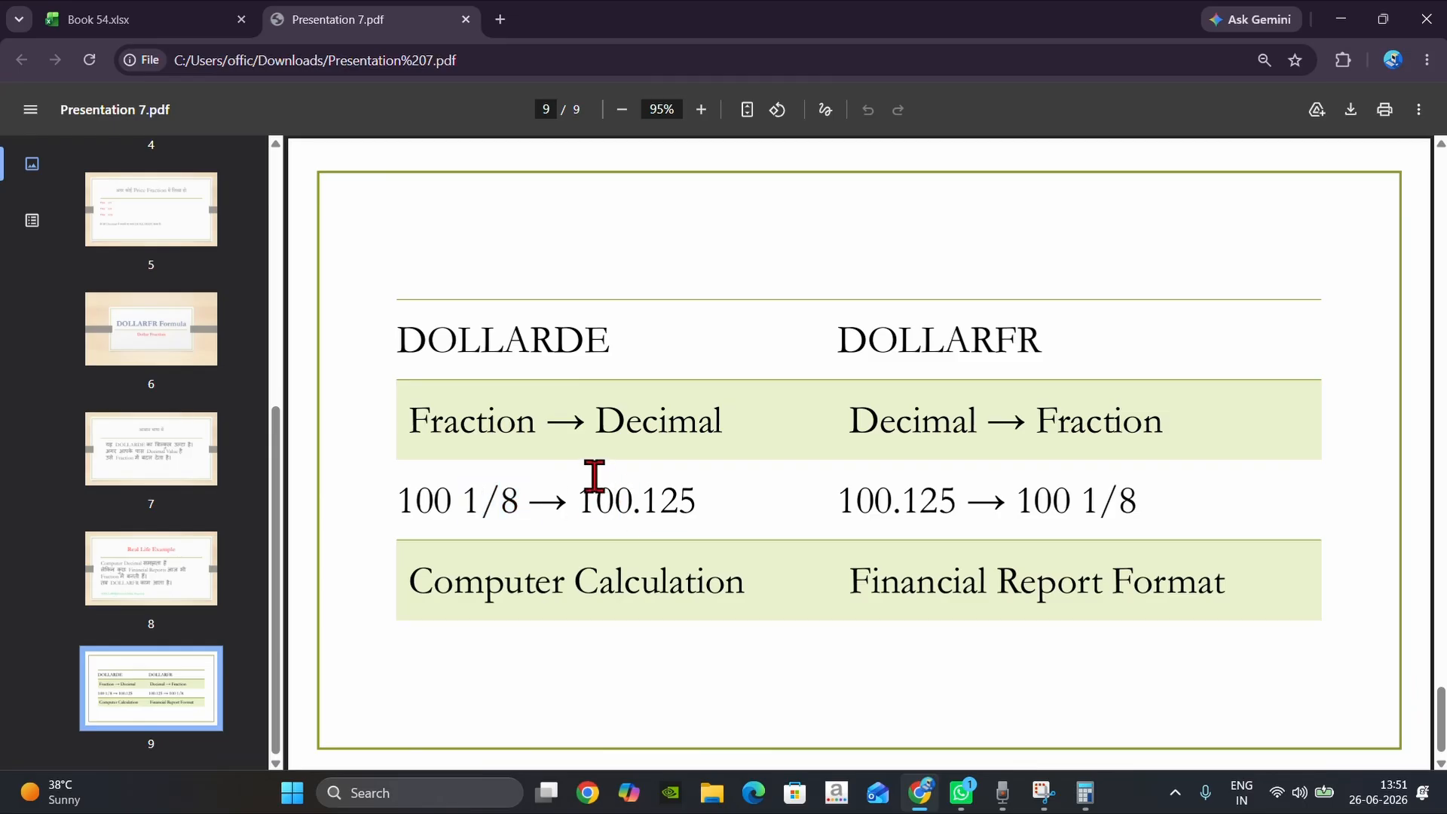
{"action": "double_click", "coordinate": [939, 341]}
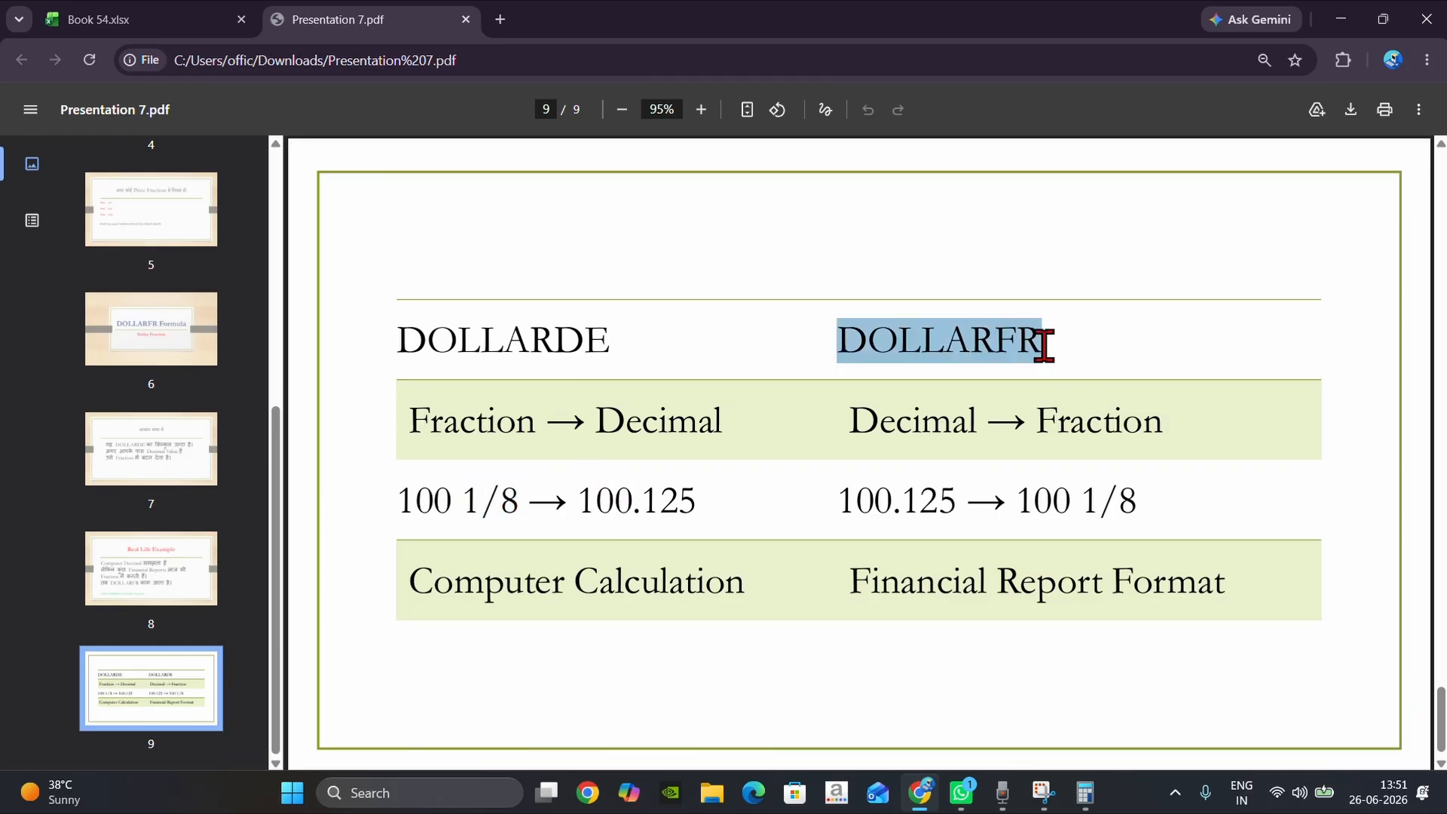
{"action": "left_click_drag", "start_coordinate": [987, 421], "coordinate": [840, 411]}
{"action": "left_click_drag", "start_coordinate": [845, 504], "coordinate": [1073, 506]}
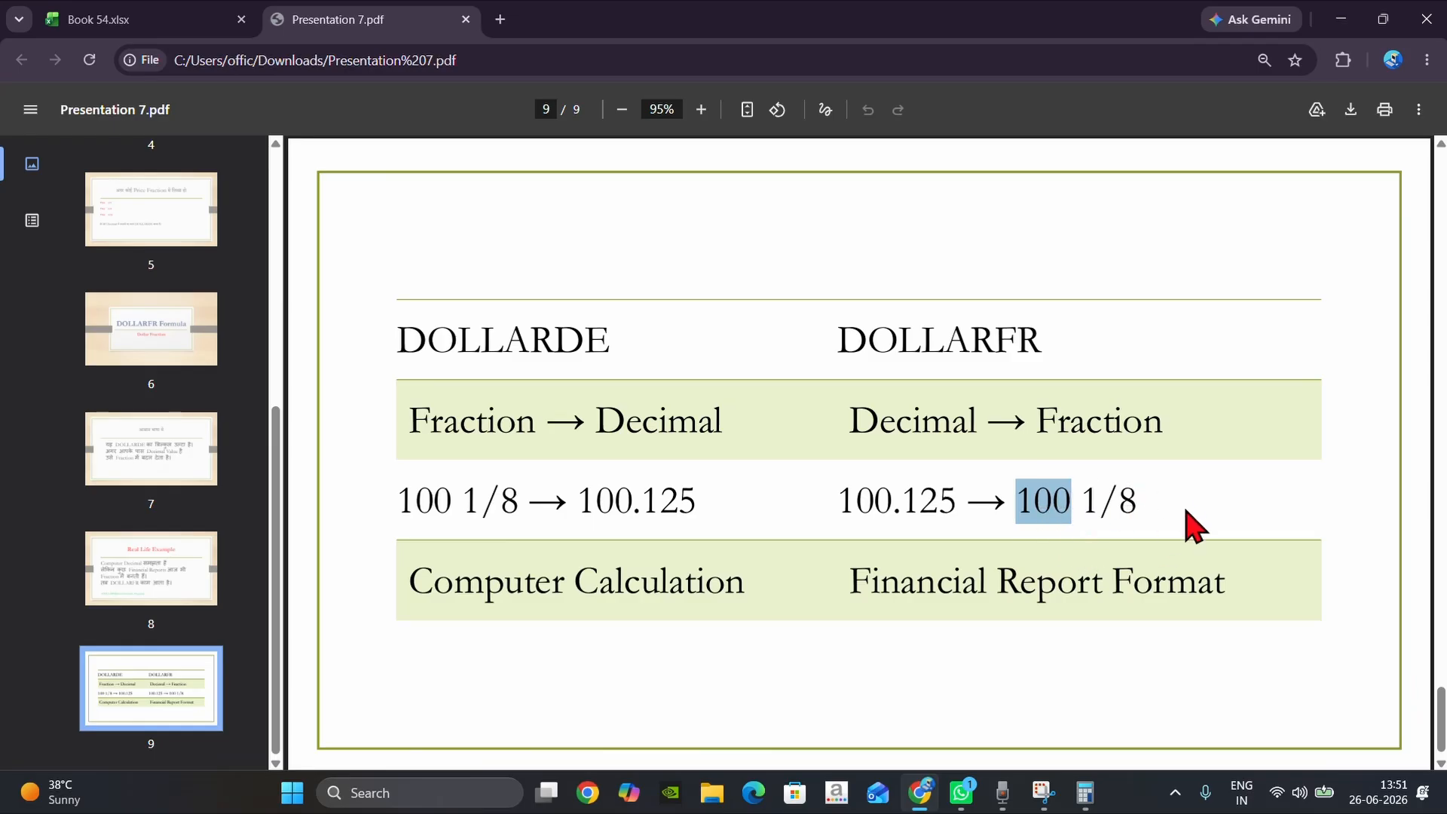
{"action": "left_click_drag", "start_coordinate": [1079, 497], "coordinate": [1076, 499]}
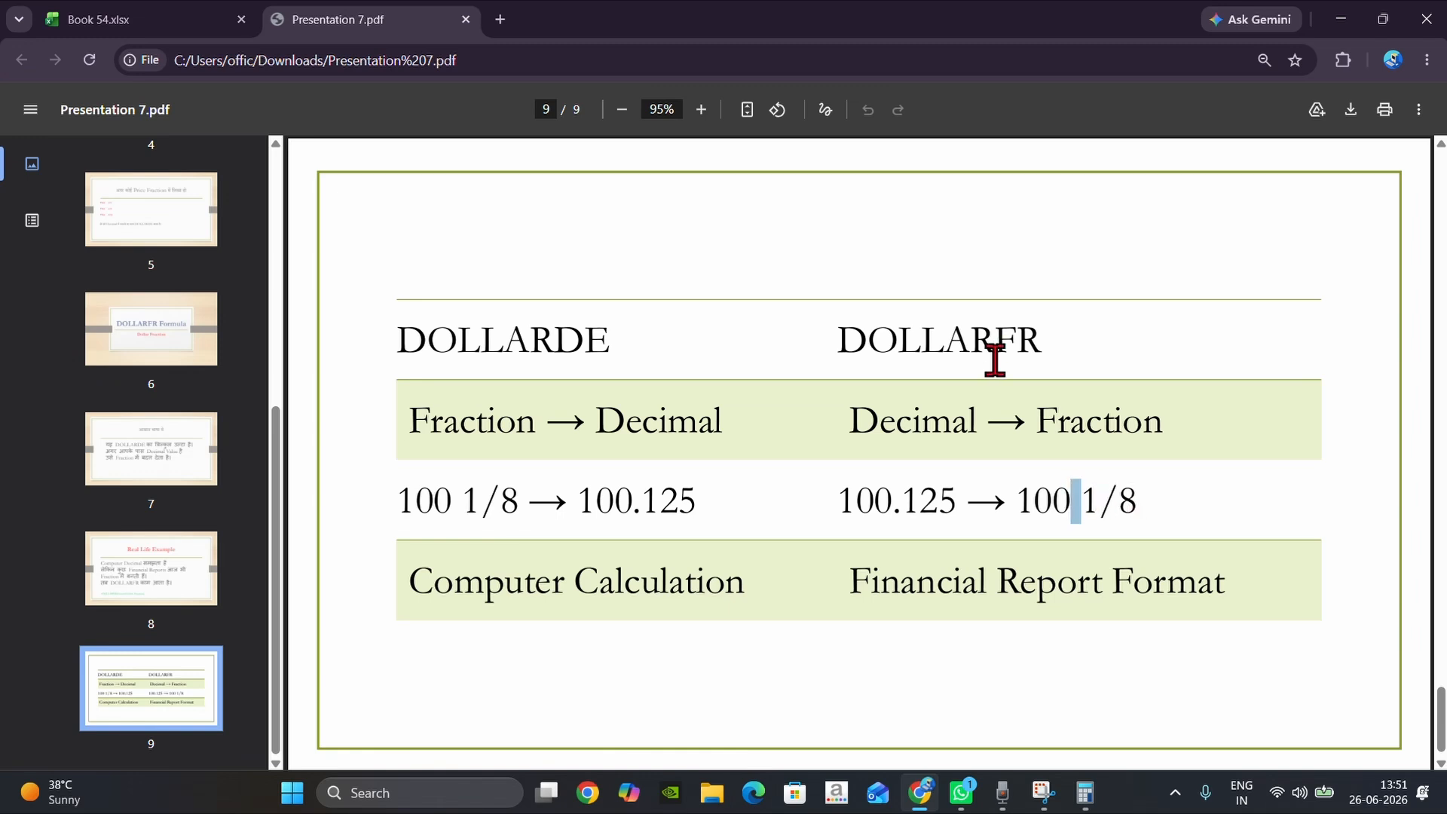
{"action": "left_click_drag", "start_coordinate": [876, 591], "coordinate": [1180, 603]}
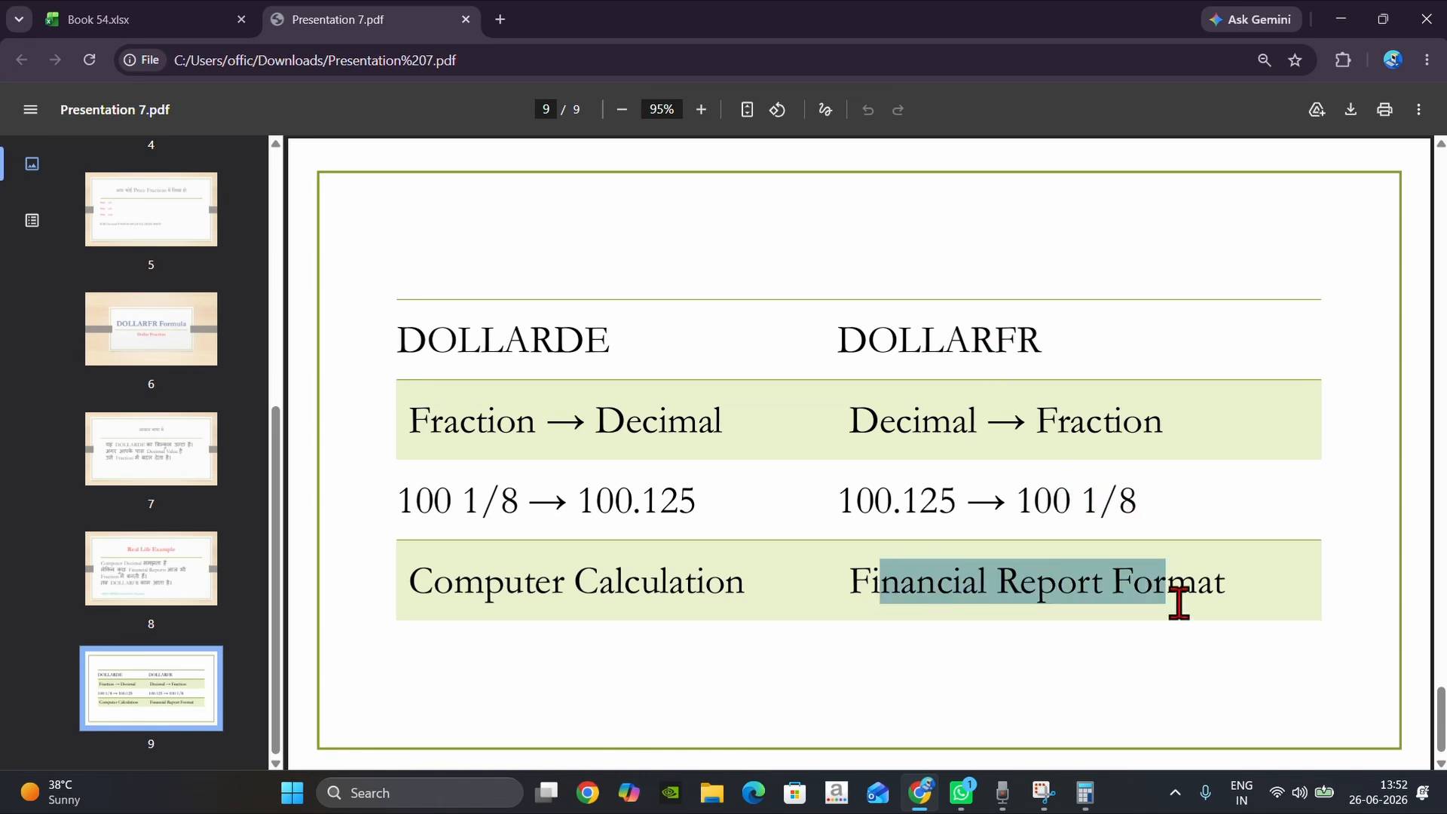
{"action": "left_click_drag", "start_coordinate": [608, 338], "coordinate": [416, 343]}
{"action": "left_click", "coordinate": [397, 599]}
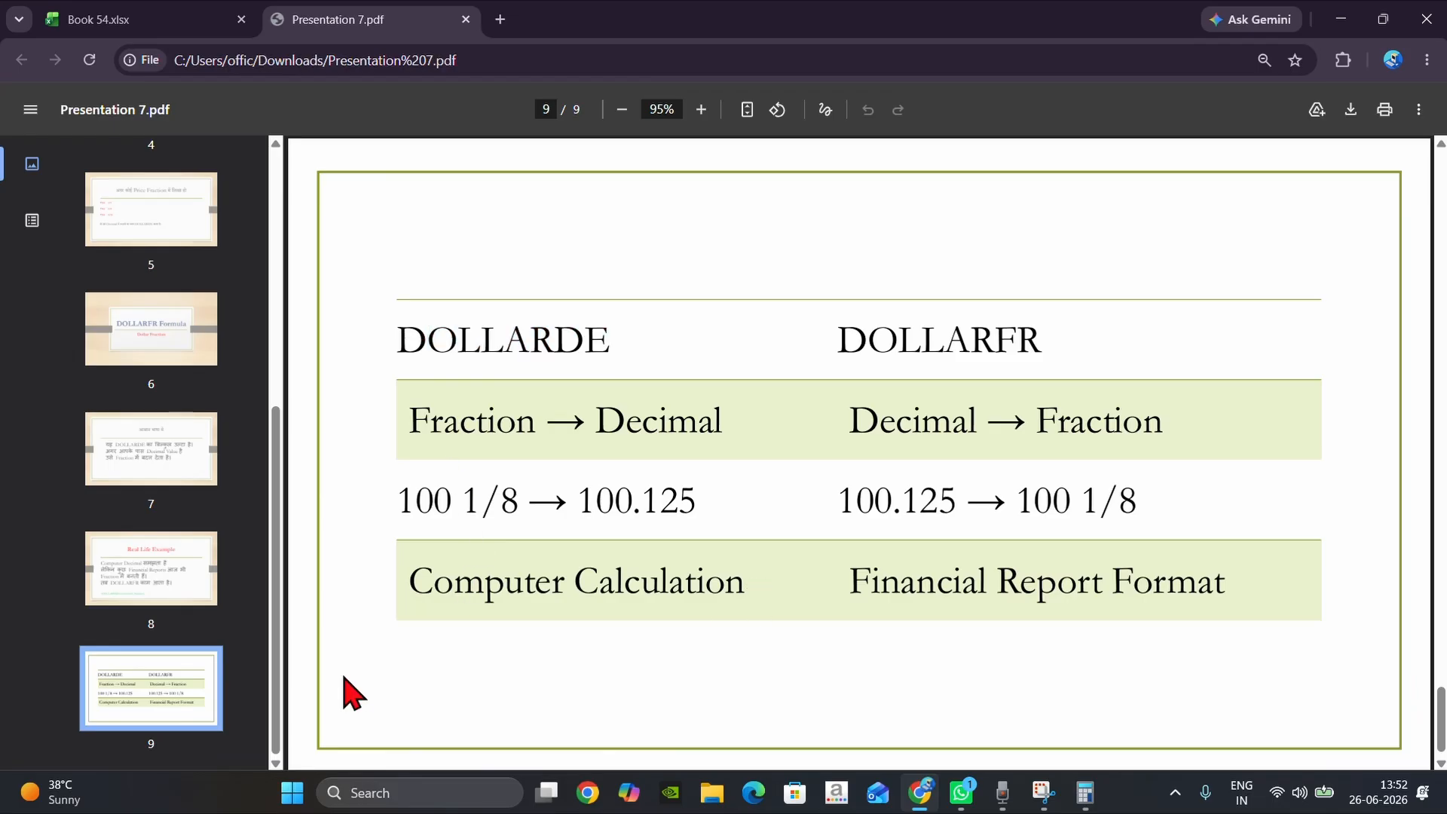
Switch to the Book 54 workbook and review the DOLLARDE heading and each column of the green example table on Sheet2.
{"action": "left_click", "coordinate": [153, 20]}
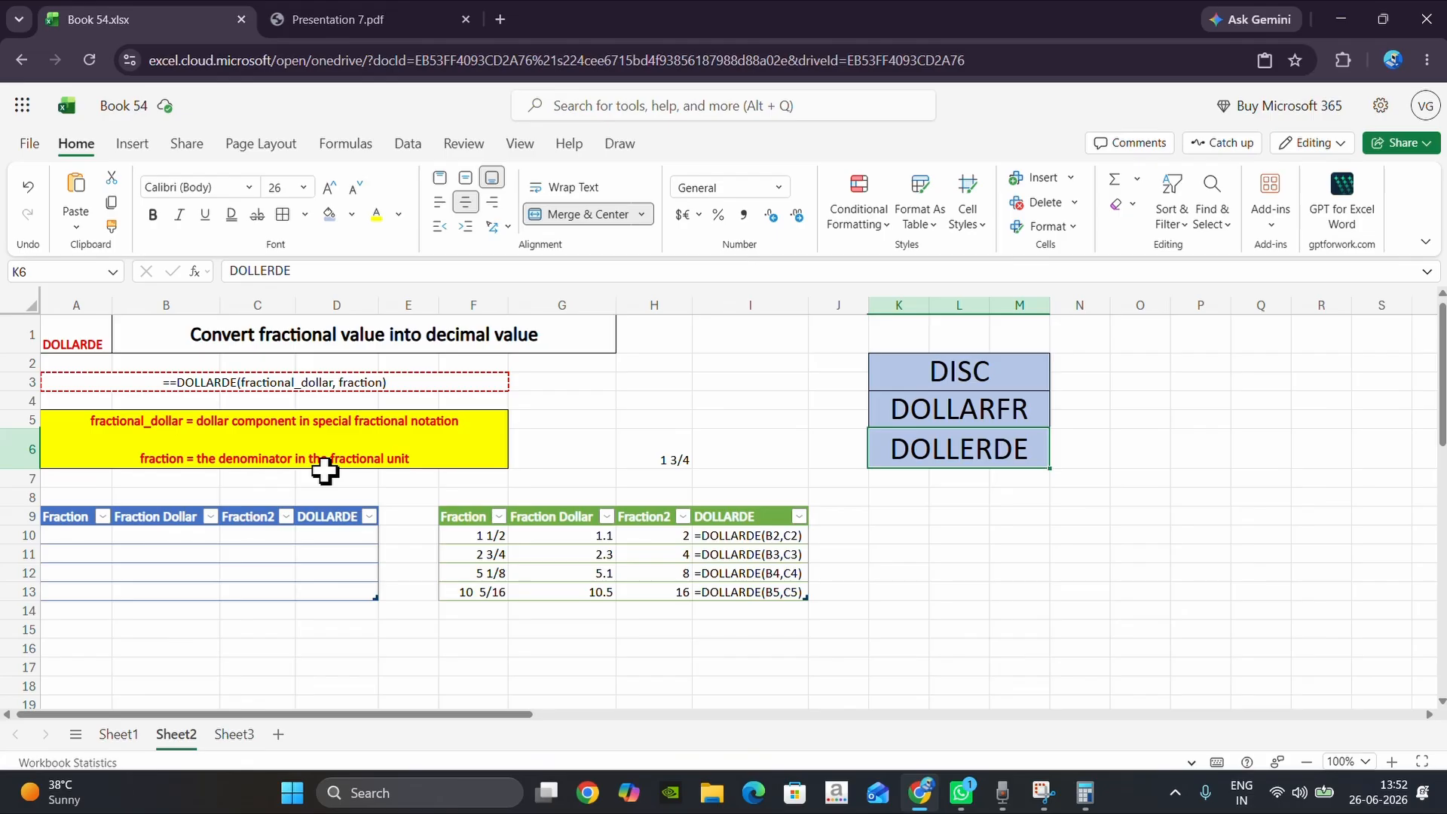
{"action": "left_click", "coordinate": [91, 343]}
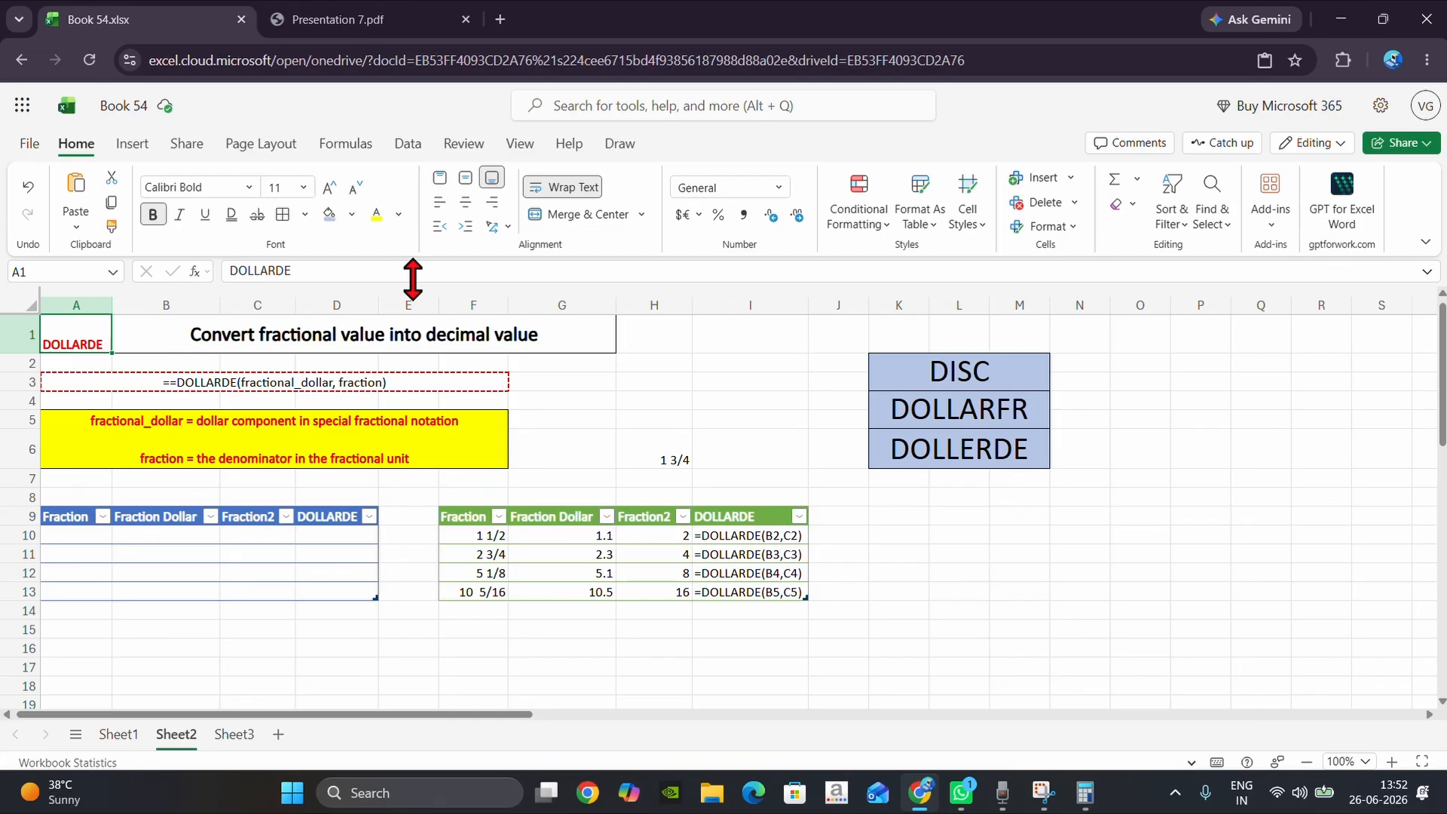
{"action": "left_click_drag", "start_coordinate": [484, 536], "coordinate": [478, 591]}
{"action": "left_click", "coordinate": [554, 534]}
{"action": "left_click_drag", "start_coordinate": [553, 534], "coordinate": [560, 593]}
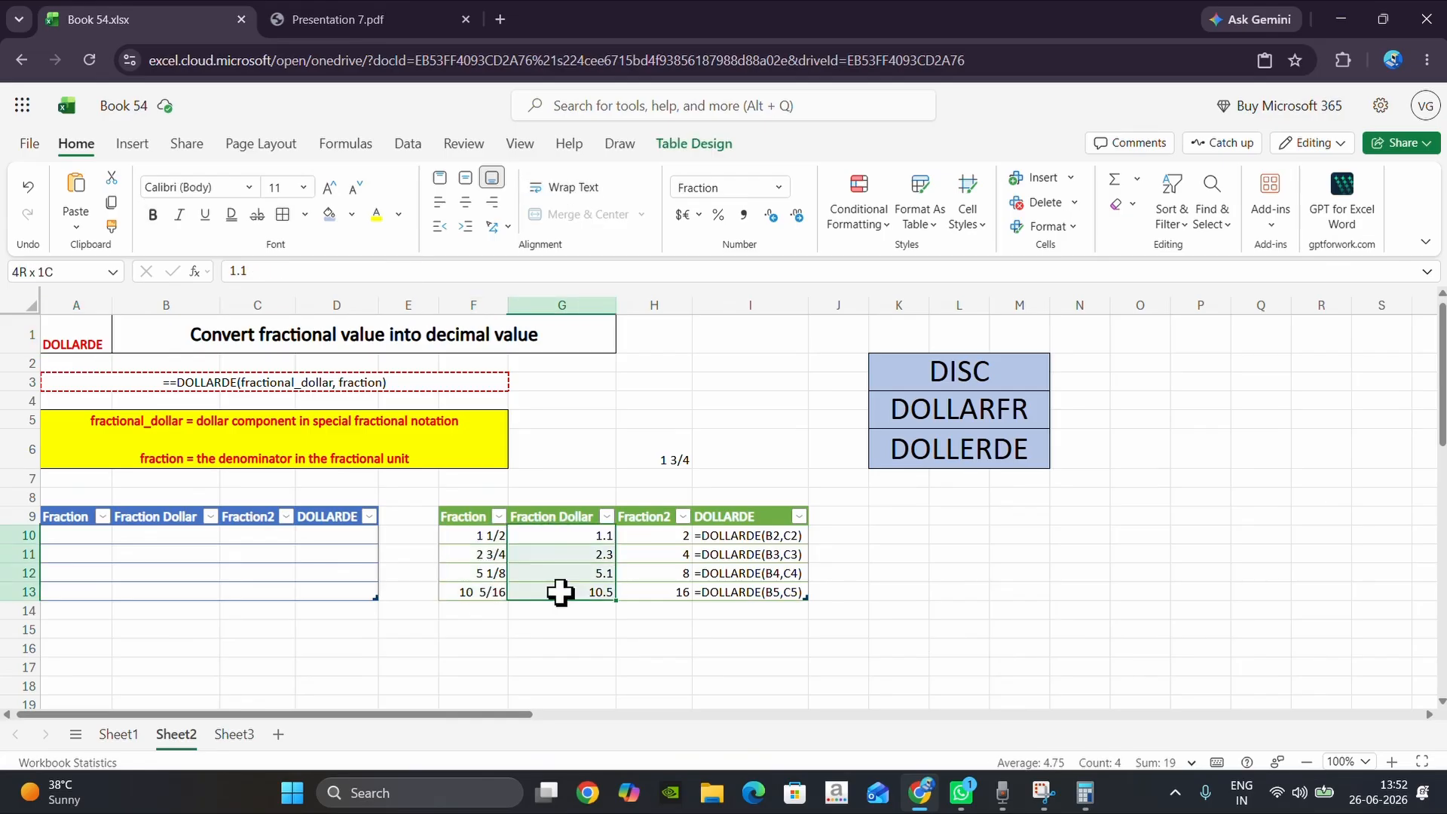
{"action": "left_click_drag", "start_coordinate": [641, 539], "coordinate": [646, 597]}
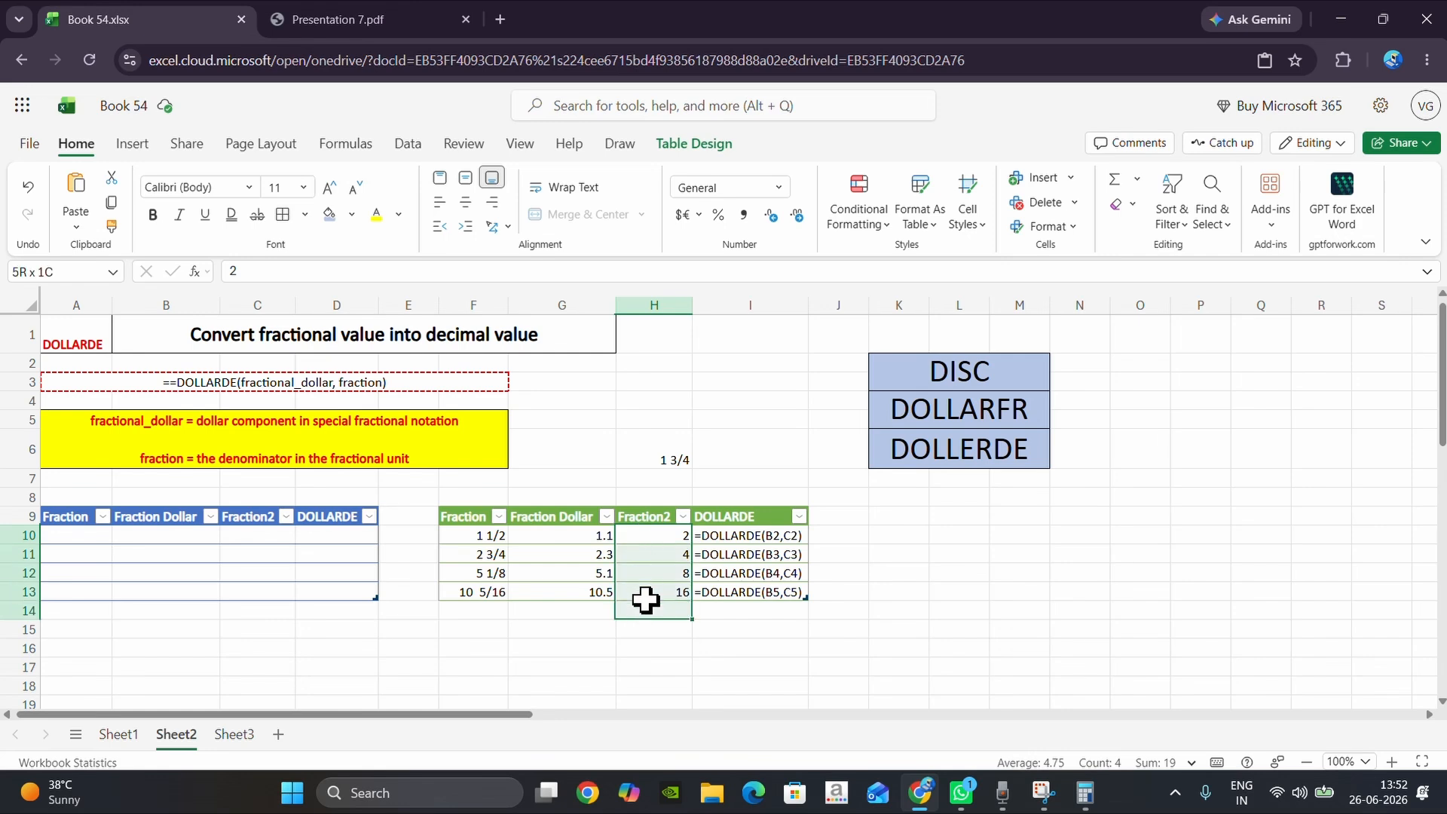
{"action": "left_click", "coordinate": [730, 536]}
{"action": "left_click_drag", "start_coordinate": [729, 535], "coordinate": [735, 588]}
{"action": "right_click", "coordinate": [737, 594]}
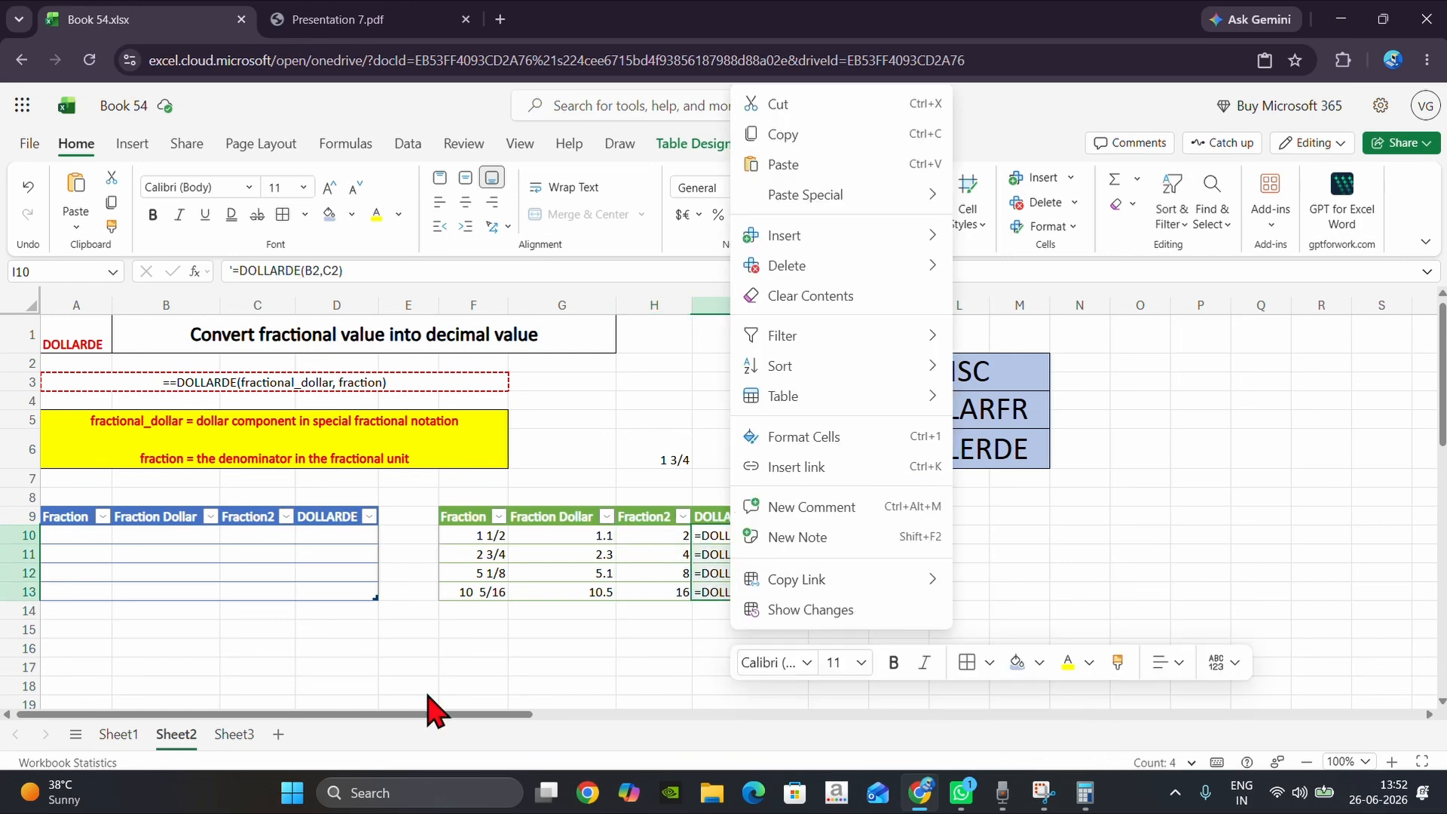
{"action": "key", "text": "Escape"}
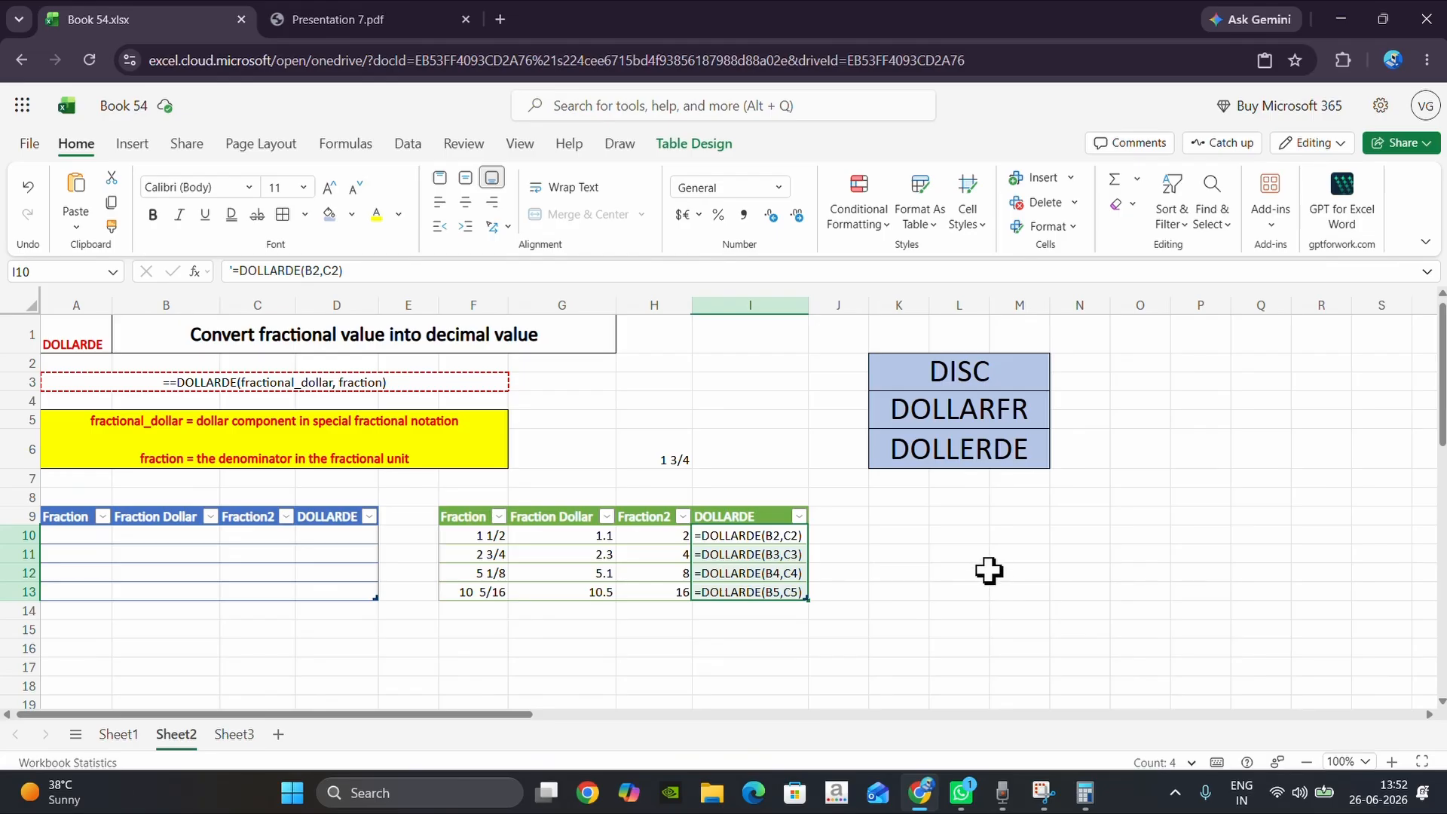
Open Paint and set the Pencil tool to a thicker stroke.
{"action": "key", "text": "super"}
{"action": "type", "text": "paint"}
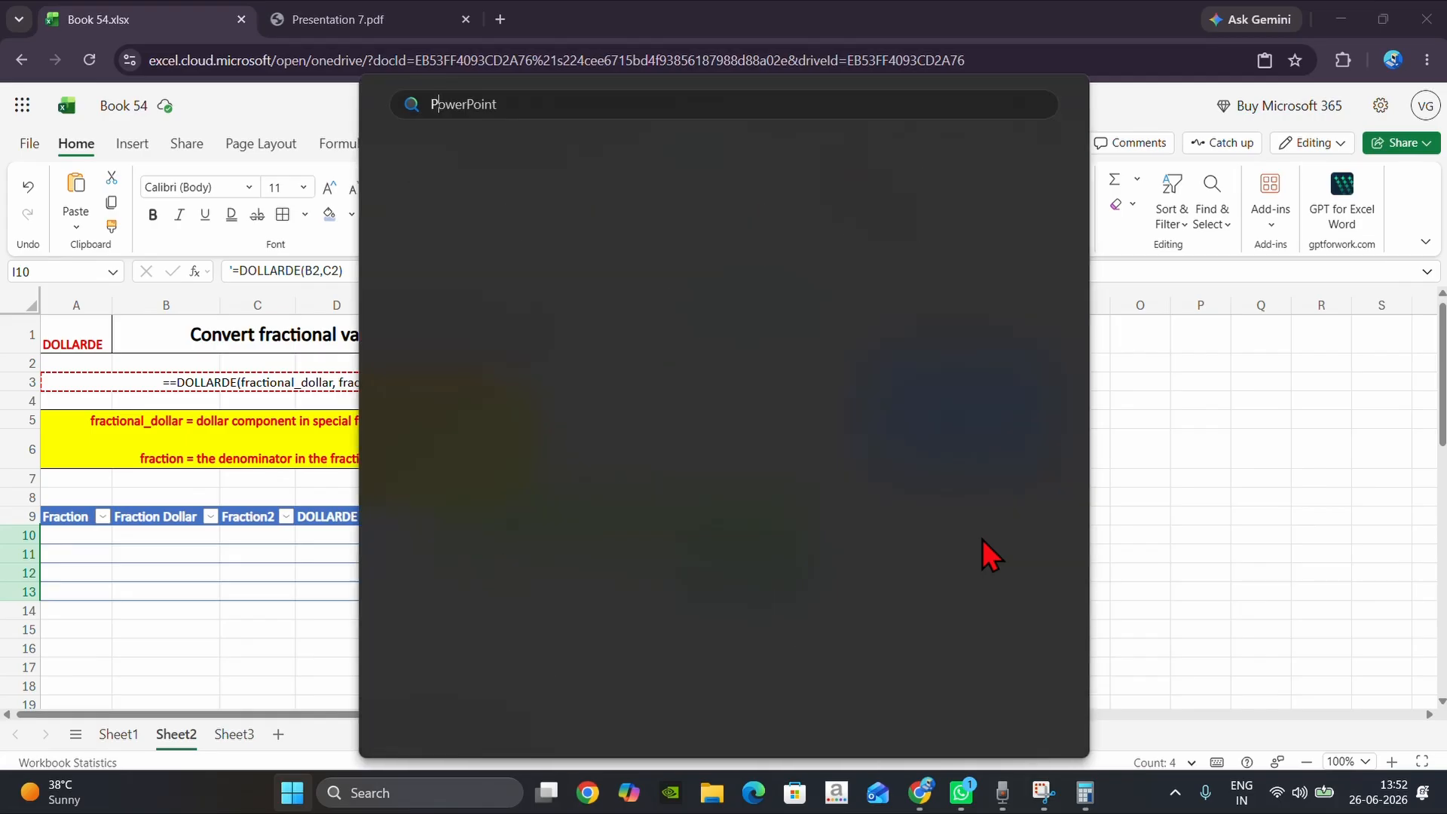
{"action": "key", "text": "Return"}
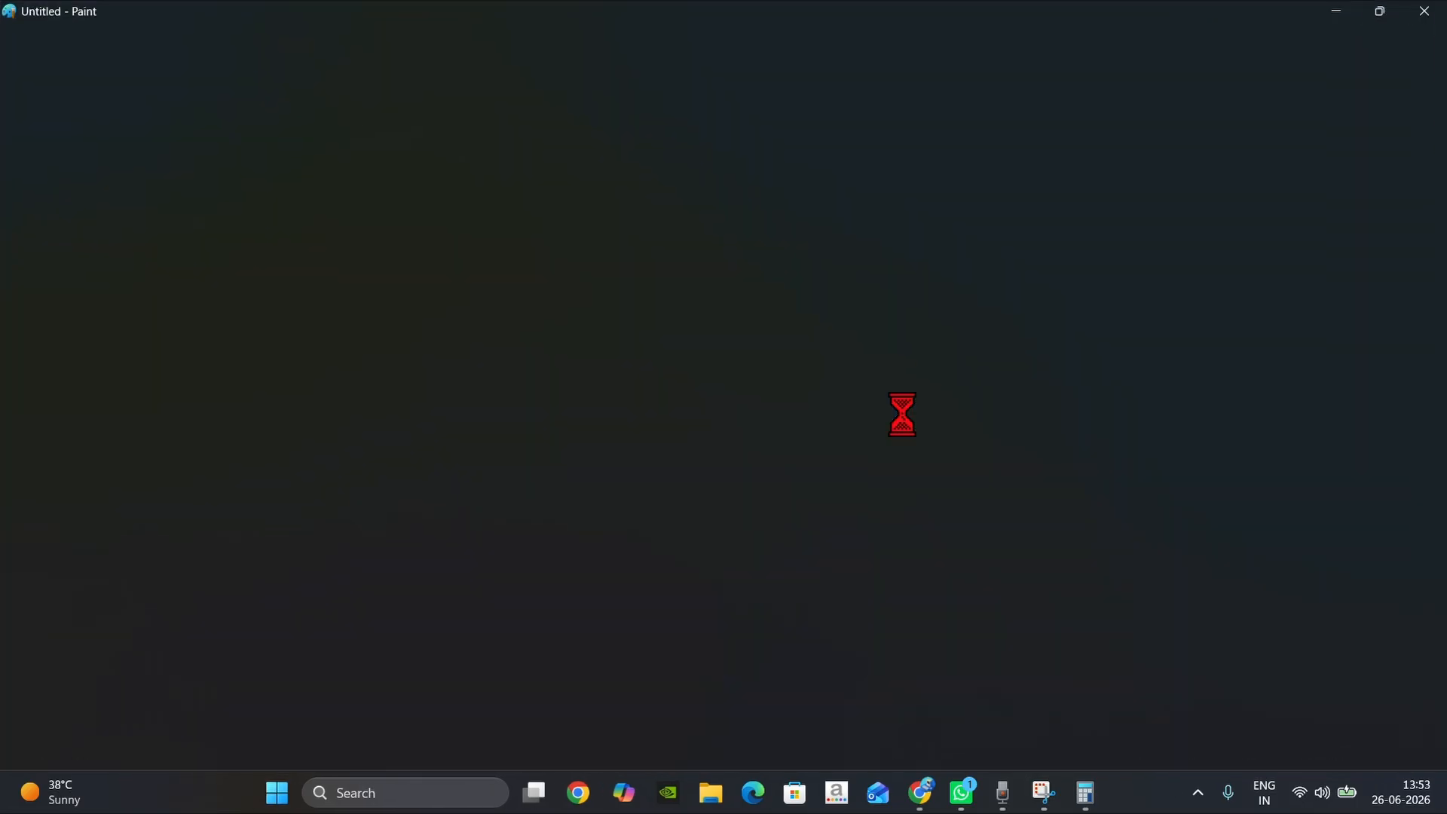
{"action": "left_click", "coordinate": [246, 85]}
{"action": "left_click_drag", "start_coordinate": [30, 593], "coordinate": [30, 529]}
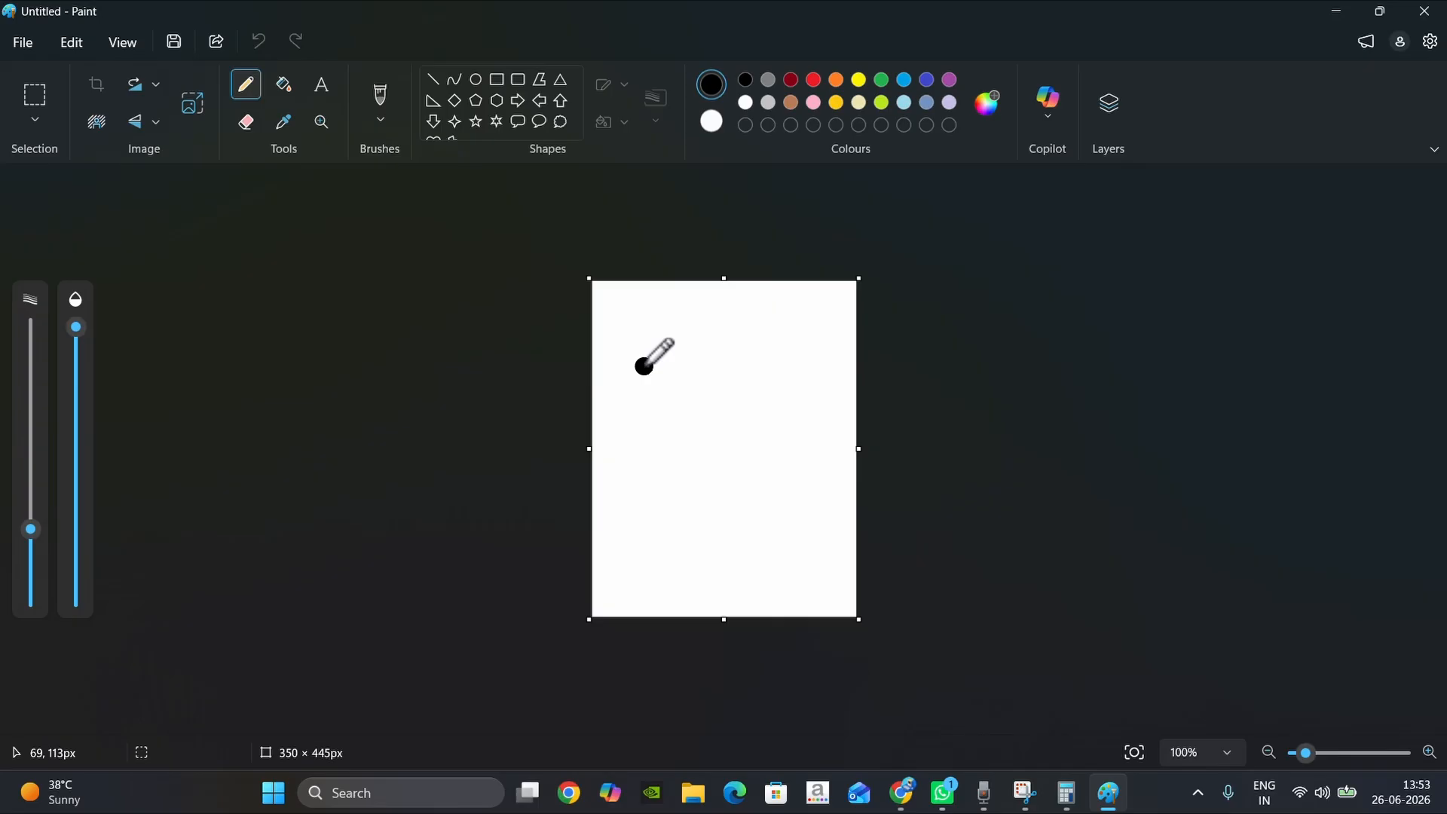
Handwrite the mixed fraction 1 1/2 on the canvas and draw a frame around it.
{"action": "left_click_drag", "start_coordinate": [645, 366], "coordinate": [646, 427]}
{"action": "left_click_drag", "start_coordinate": [666, 386], "coordinate": [760, 382]}
{"action": "left_click_drag", "start_coordinate": [701, 311], "coordinate": [709, 352]}
{"action": "mouse_move", "coordinate": [709, 403]}
{"action": "left_mouse_down"}
{"action": "mouse_move", "coordinate": [712, 432]}
{"action": "mouse_move", "coordinate": [763, 468]}
{"action": "left_mouse_up"}
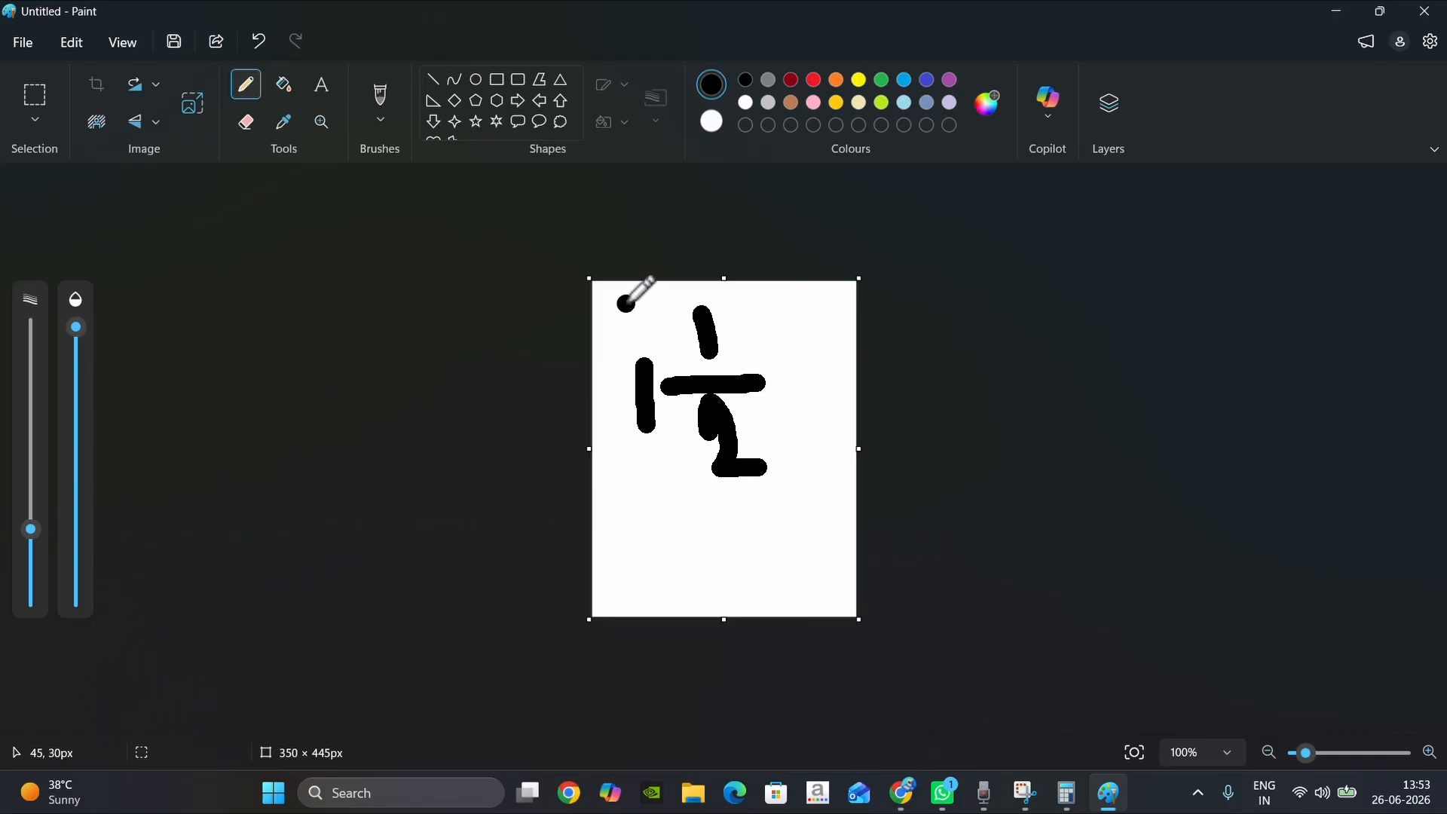
{"action": "mouse_move", "coordinate": [627, 303]}
{"action": "left_mouse_down"}
{"action": "mouse_move", "coordinate": [800, 309]}
{"action": "mouse_move", "coordinate": [805, 483]}
{"action": "mouse_move", "coordinate": [671, 493]}
{"action": "mouse_move", "coordinate": [633, 311]}
{"action": "left_mouse_up"}
{"action": "left_click_drag", "start_coordinate": [663, 356], "coordinate": [665, 434]}
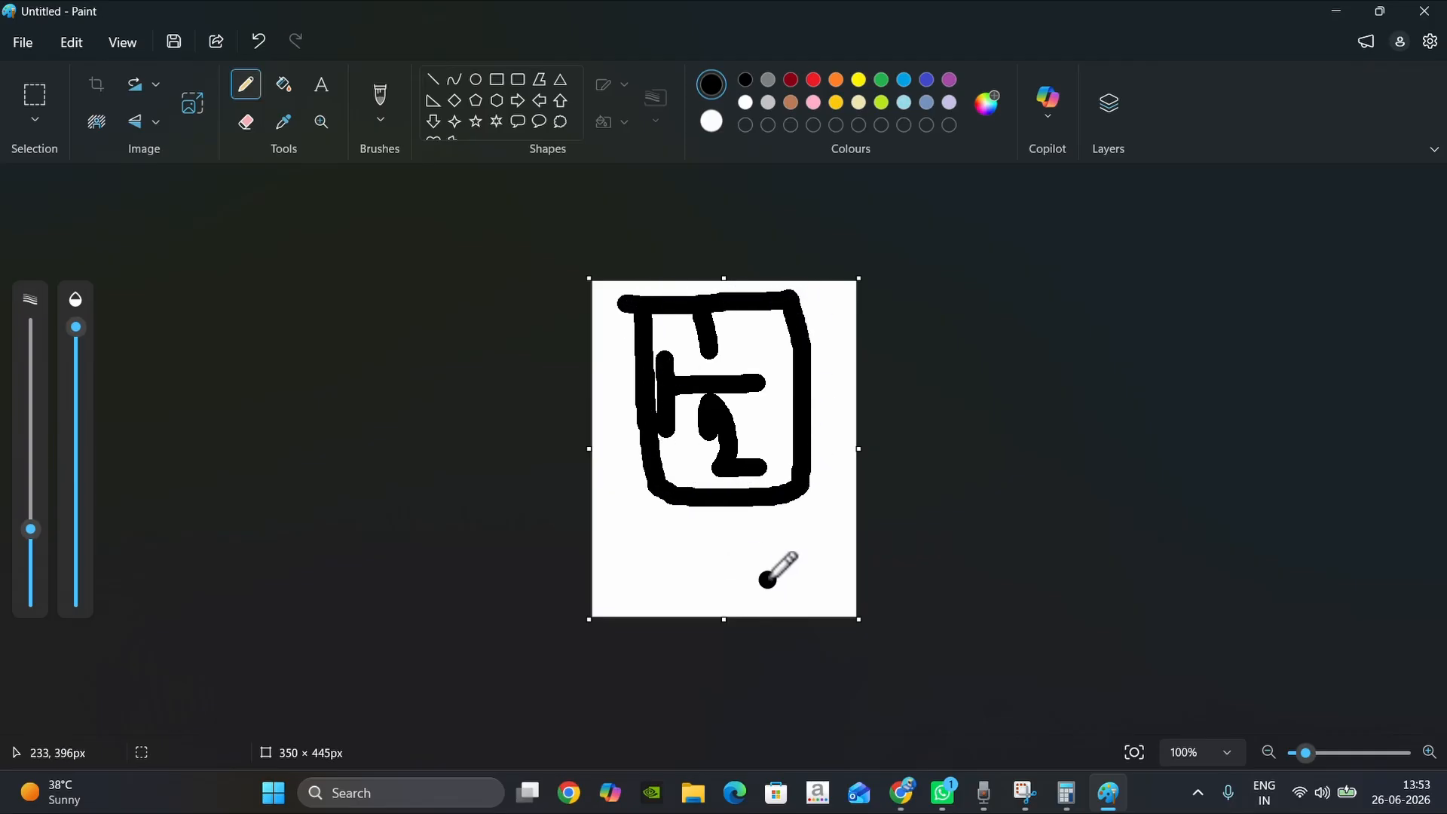
Switch back to the Book 54 workbook and enter the mixed fraction 1 2/5 in cell I6.
{"action": "left_click", "coordinate": [897, 799]}
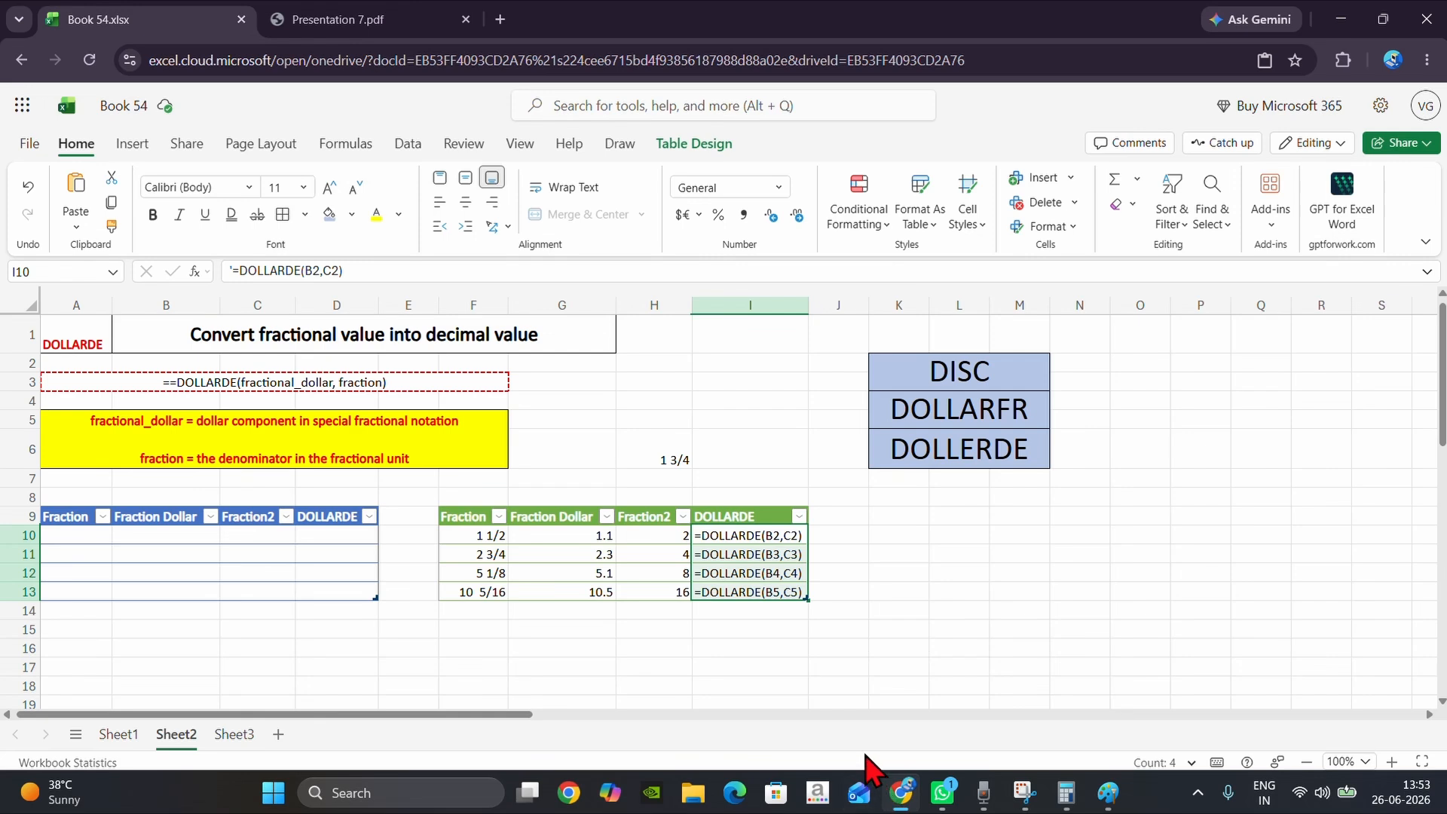
{"action": "left_click", "coordinate": [723, 452]}
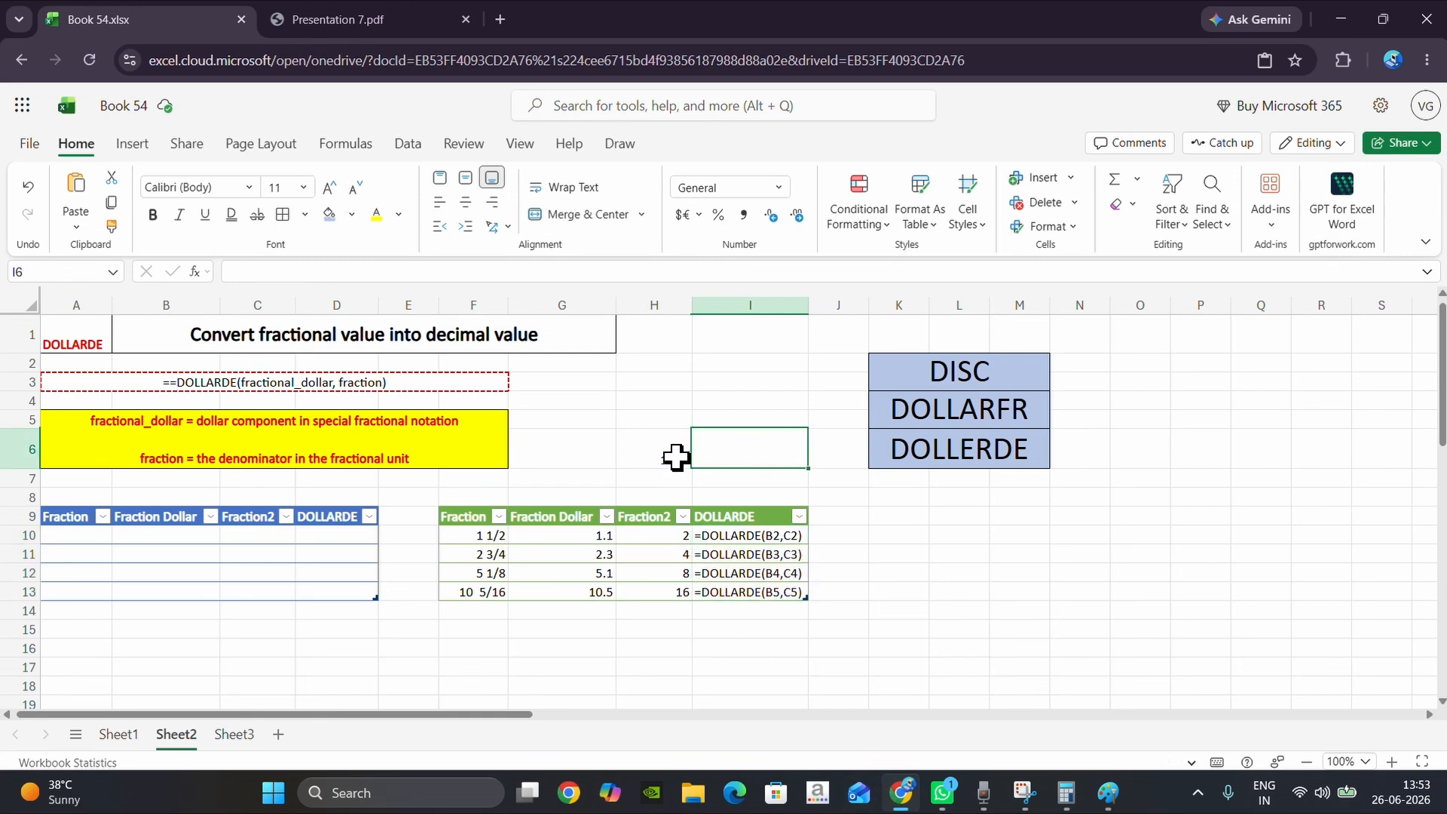
{"action": "left_click", "coordinate": [676, 457]}
{"action": "left_click", "coordinate": [751, 455]}
{"action": "type", "text": "1 2/5"}
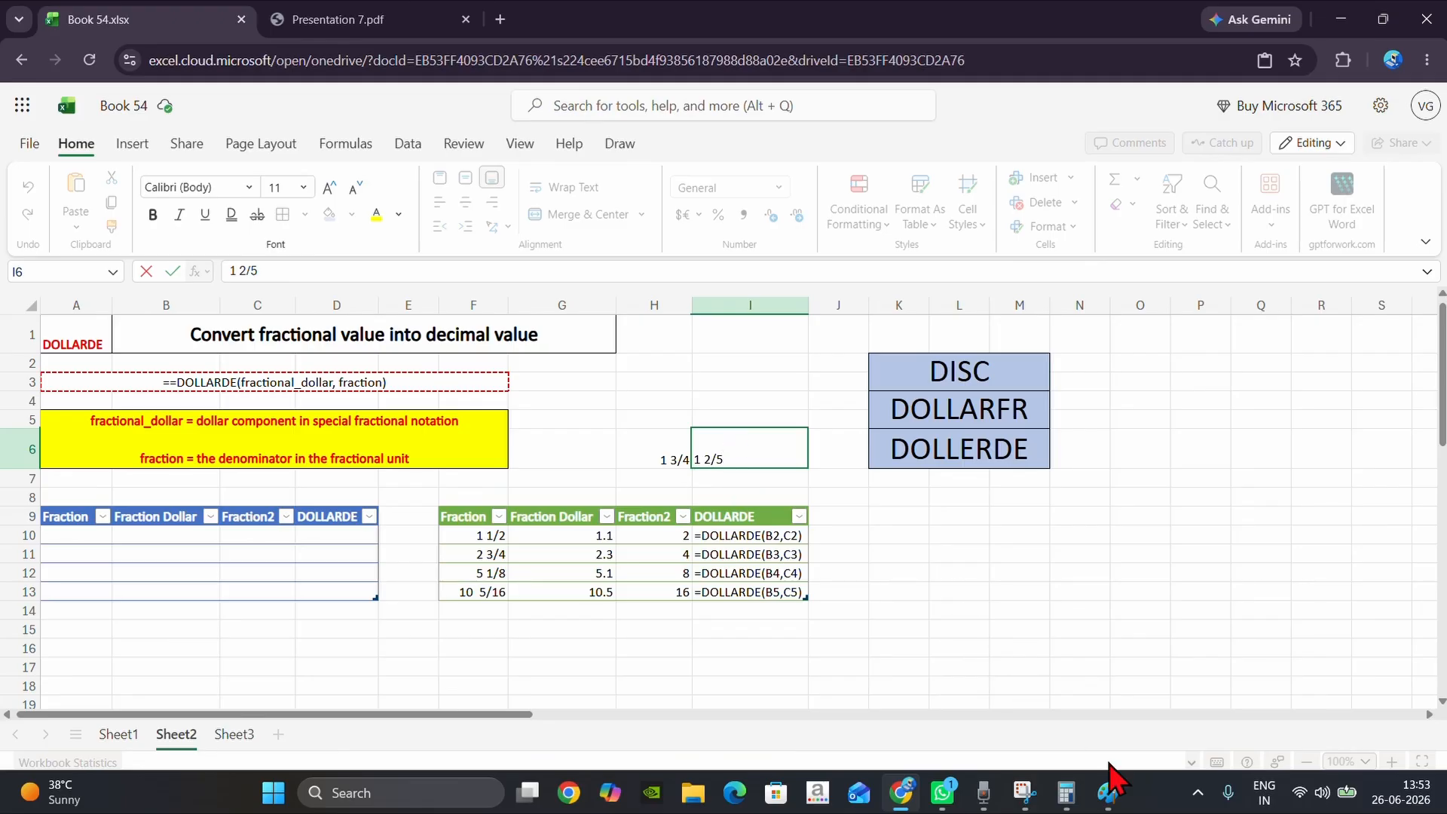
{"action": "left_click", "coordinate": [766, 473]}
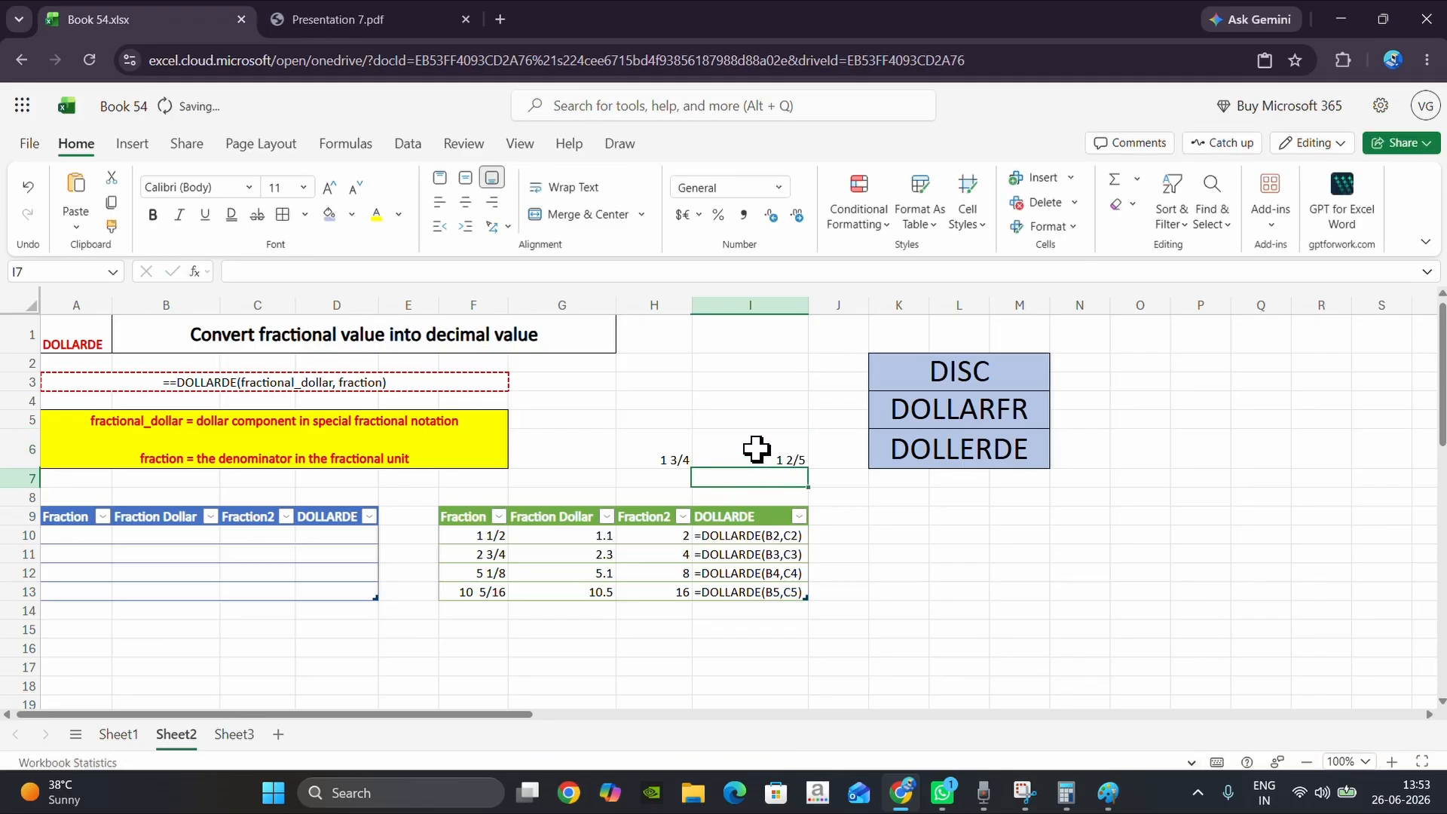
Switch to Paint and undo all the handwritten strokes on the canvas.
{"action": "key", "text": "alt+Tab"}
{"action": "key", "text": "ctrl+z"}
{"action": "key", "text": "ctrl+z"}
{"action": "key", "text": "ctrl+z"}
{"action": "key", "text": "ctrl+z"}
{"action": "key", "text": "ctrl+z"}
{"action": "key", "text": "ctrl+z"}
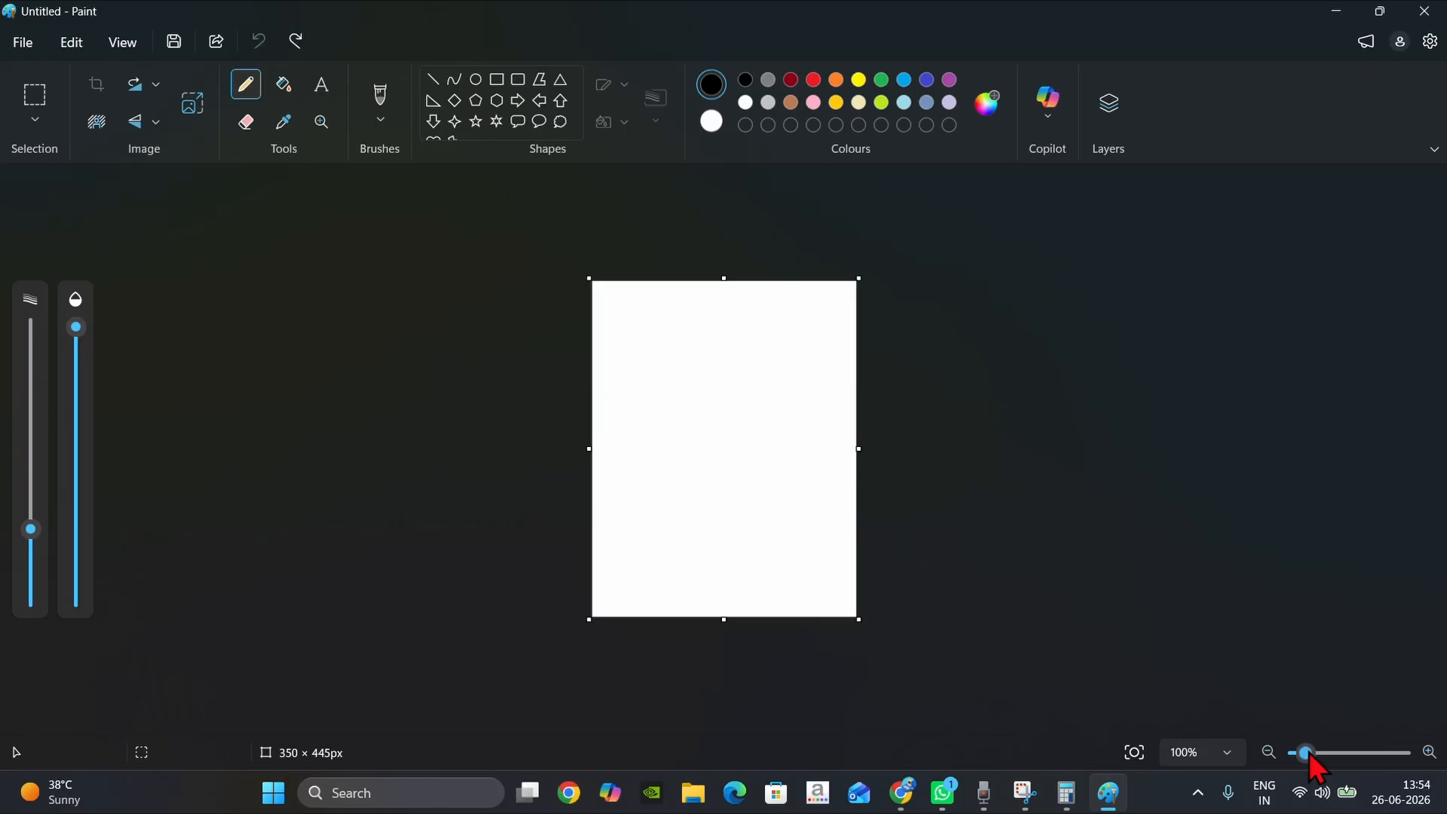
Handwrite the mixed fraction 1 2/5 in large strokes on the Paint canvas, then return to the workbook.
{"action": "left_click_drag", "start_coordinate": [1306, 753], "coordinate": [1333, 753]}
{"action": "left_click_drag", "start_coordinate": [405, 354], "coordinate": [415, 486]}
{"action": "mouse_move", "coordinate": [456, 392]}
{"action": "left_mouse_down"}
{"action": "mouse_move", "coordinate": [623, 385]}
{"action": "mouse_move", "coordinate": [804, 343]}
{"action": "left_mouse_up"}
{"action": "left_click_drag", "start_coordinate": [572, 304], "coordinate": [735, 351]}
{"action": "left_click_drag", "start_coordinate": [698, 438], "coordinate": [595, 609]}
{"action": "key", "text": "alt+Tab"}
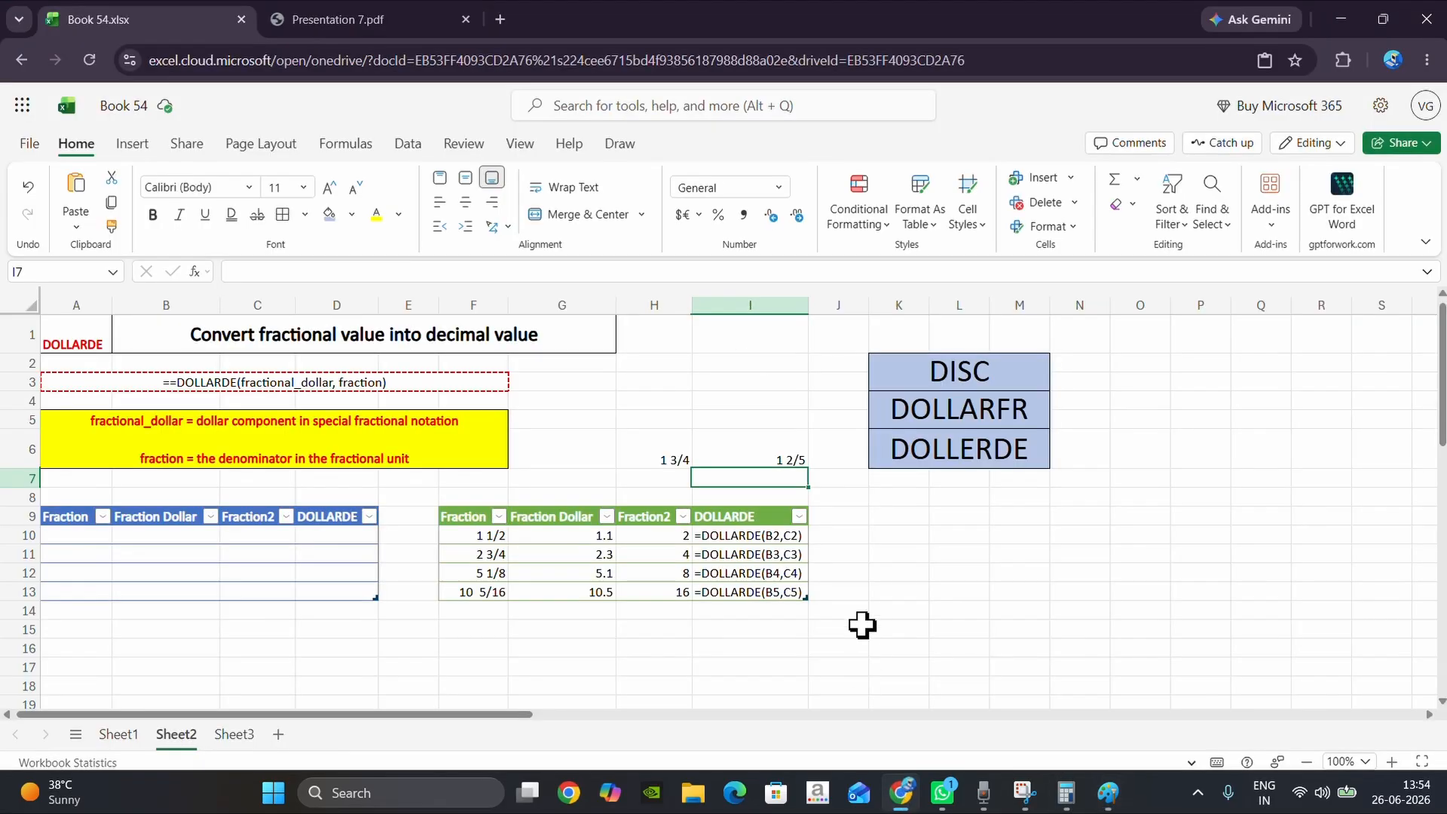
Examine the values stored behind the fractions in I6 and in the green table's Fraction column, with the sheet enlarged to 130%.
{"action": "left_click", "coordinate": [763, 452]}
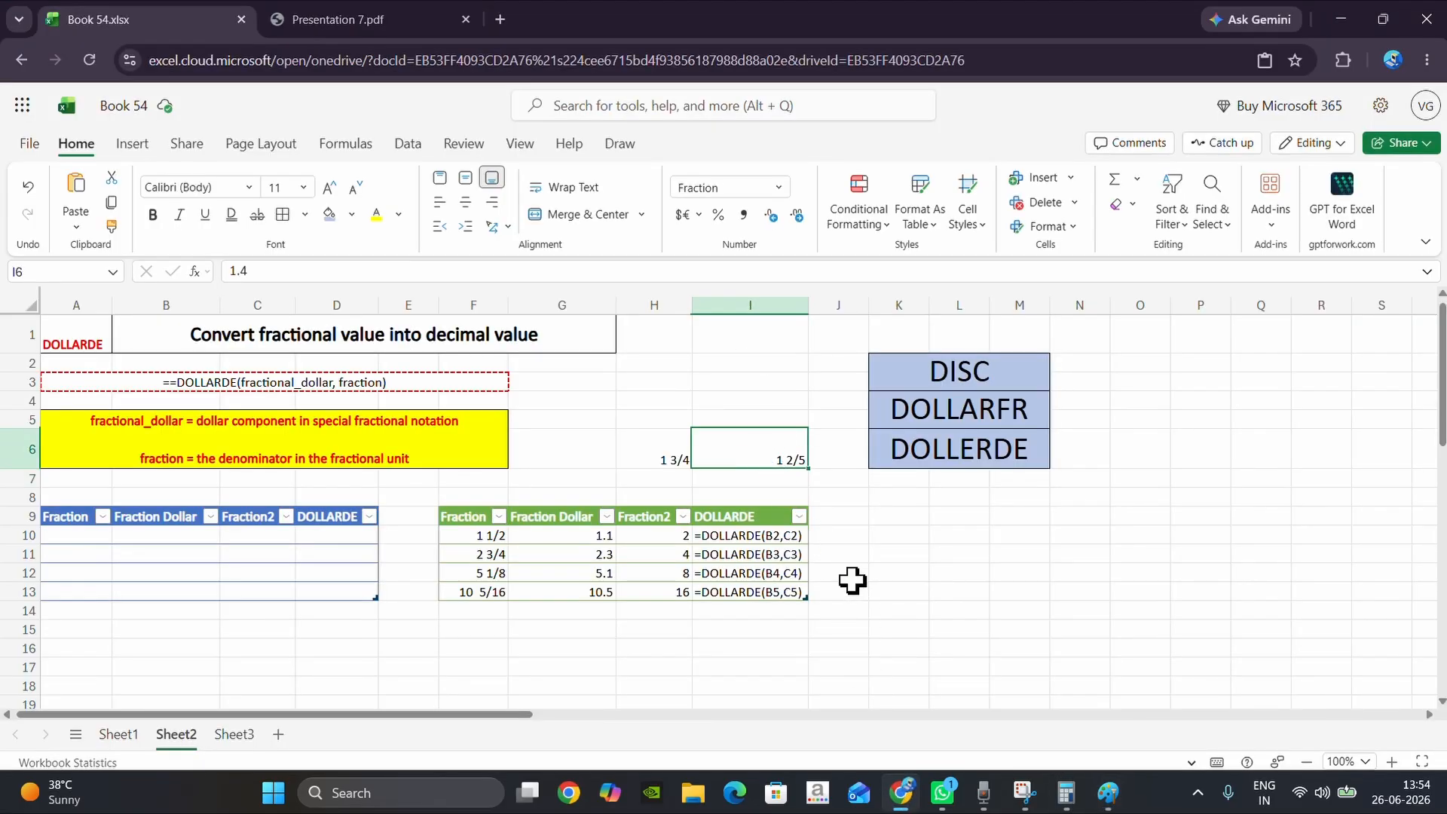
{"action": "left_click_drag", "start_coordinate": [468, 532], "coordinate": [472, 583]}
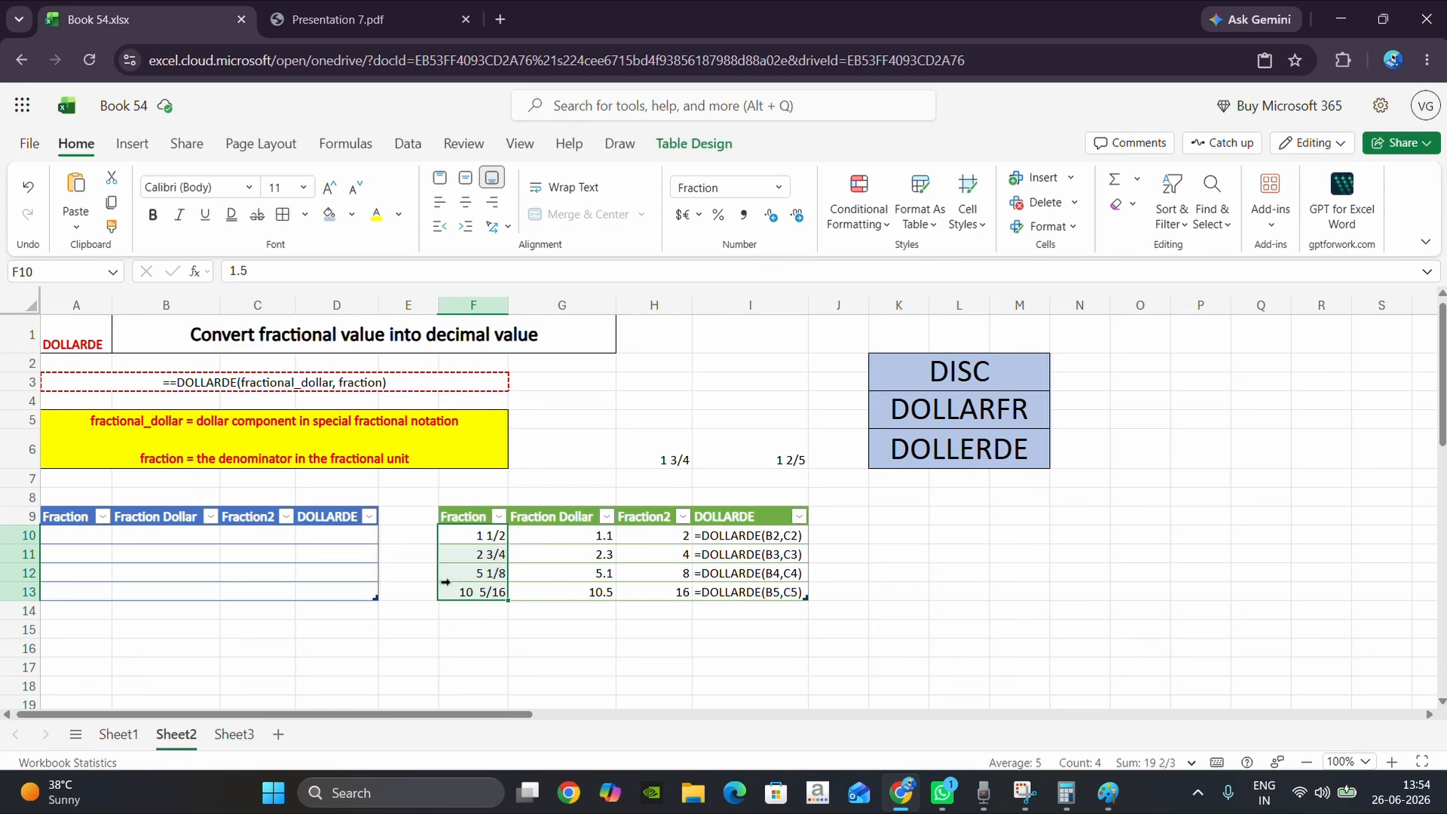
{"action": "left_click", "coordinate": [470, 592]}
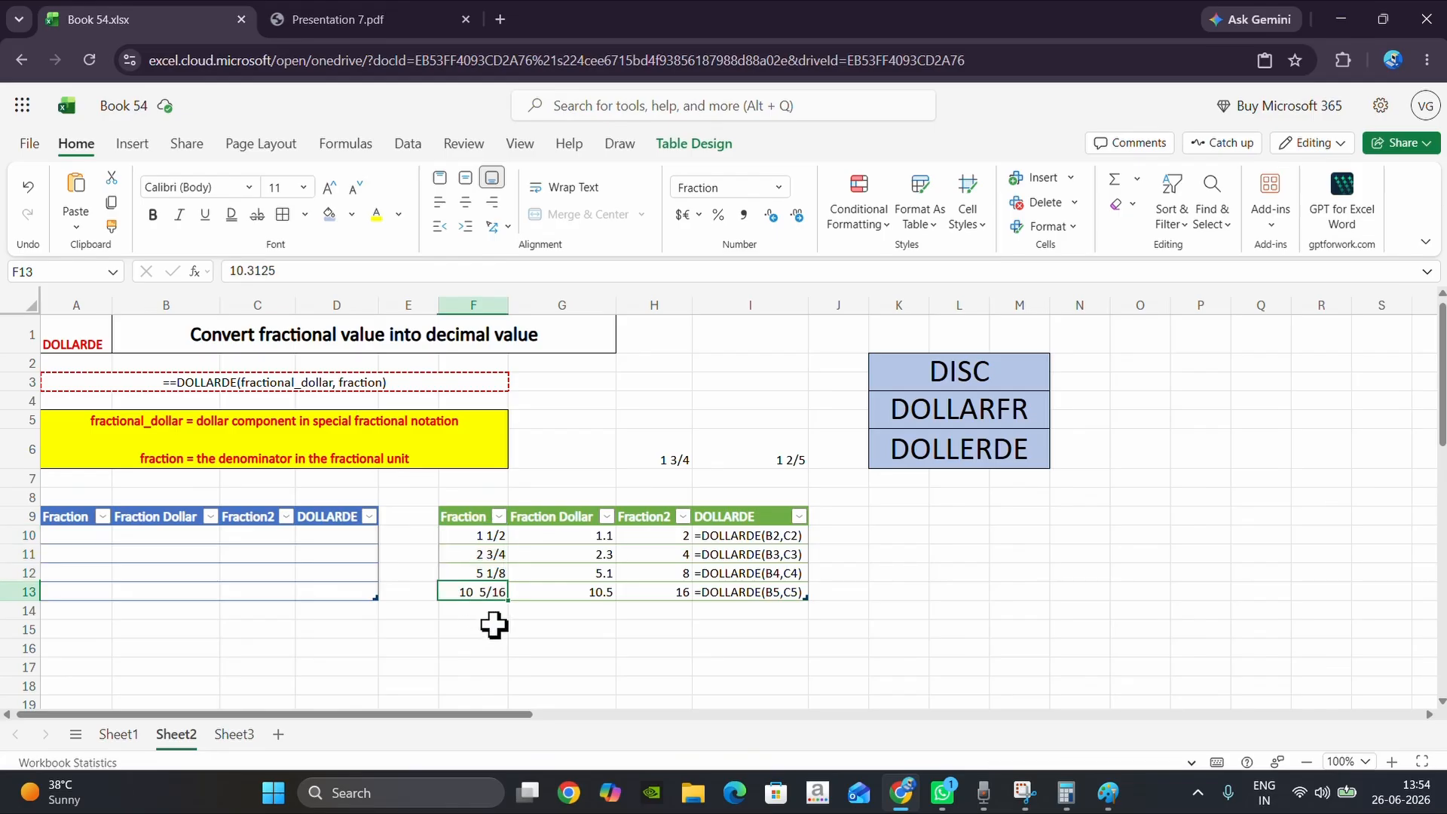
{"action": "left_click_drag", "start_coordinate": [64, 516], "coordinate": [65, 591]}
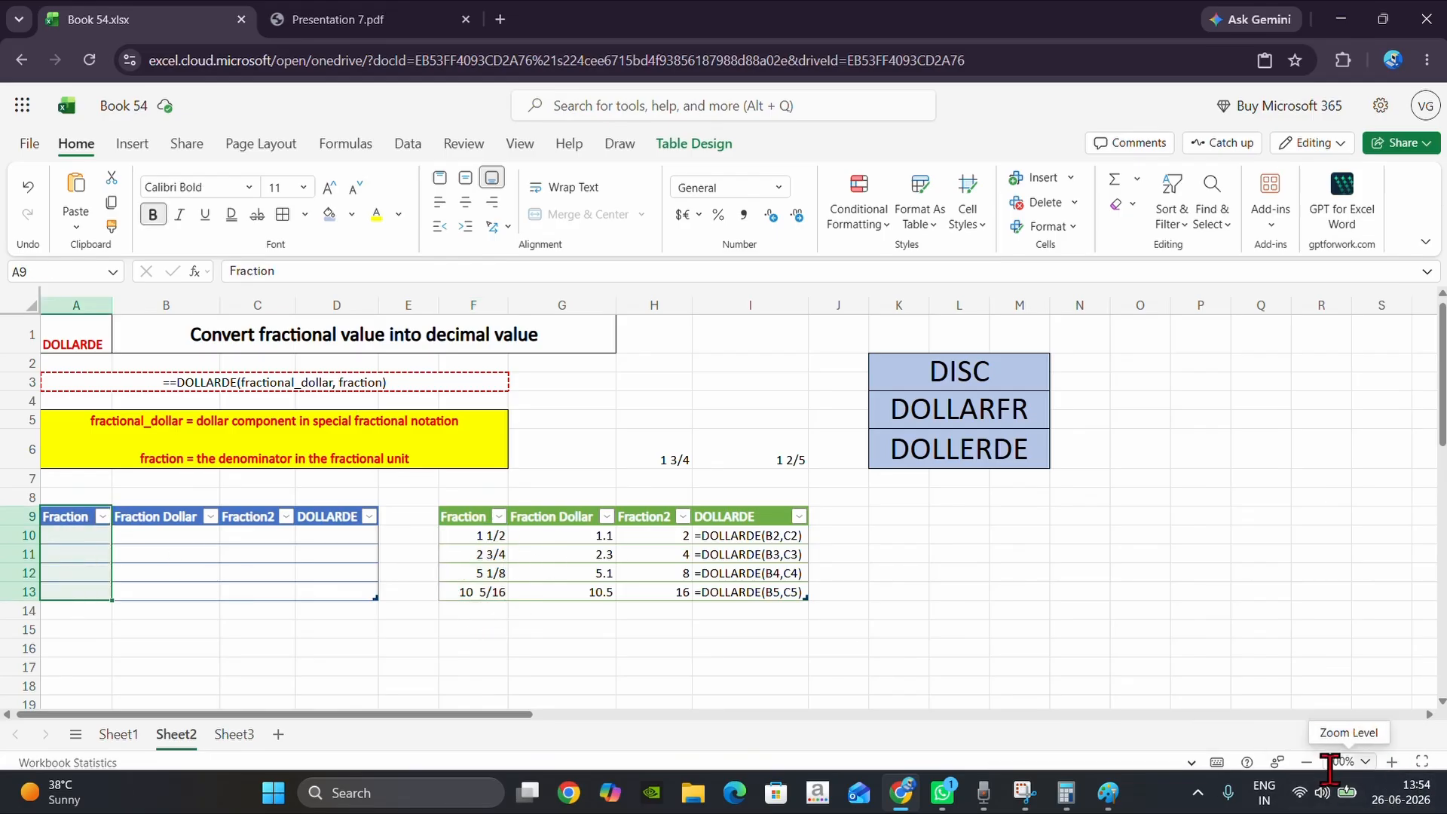
{"action": "left_click", "coordinate": [1394, 763]}
{"action": "left_click", "coordinate": [1392, 761]}
{"action": "left_click", "coordinate": [1392, 761]}
{"action": "left_click", "coordinate": [614, 529]}
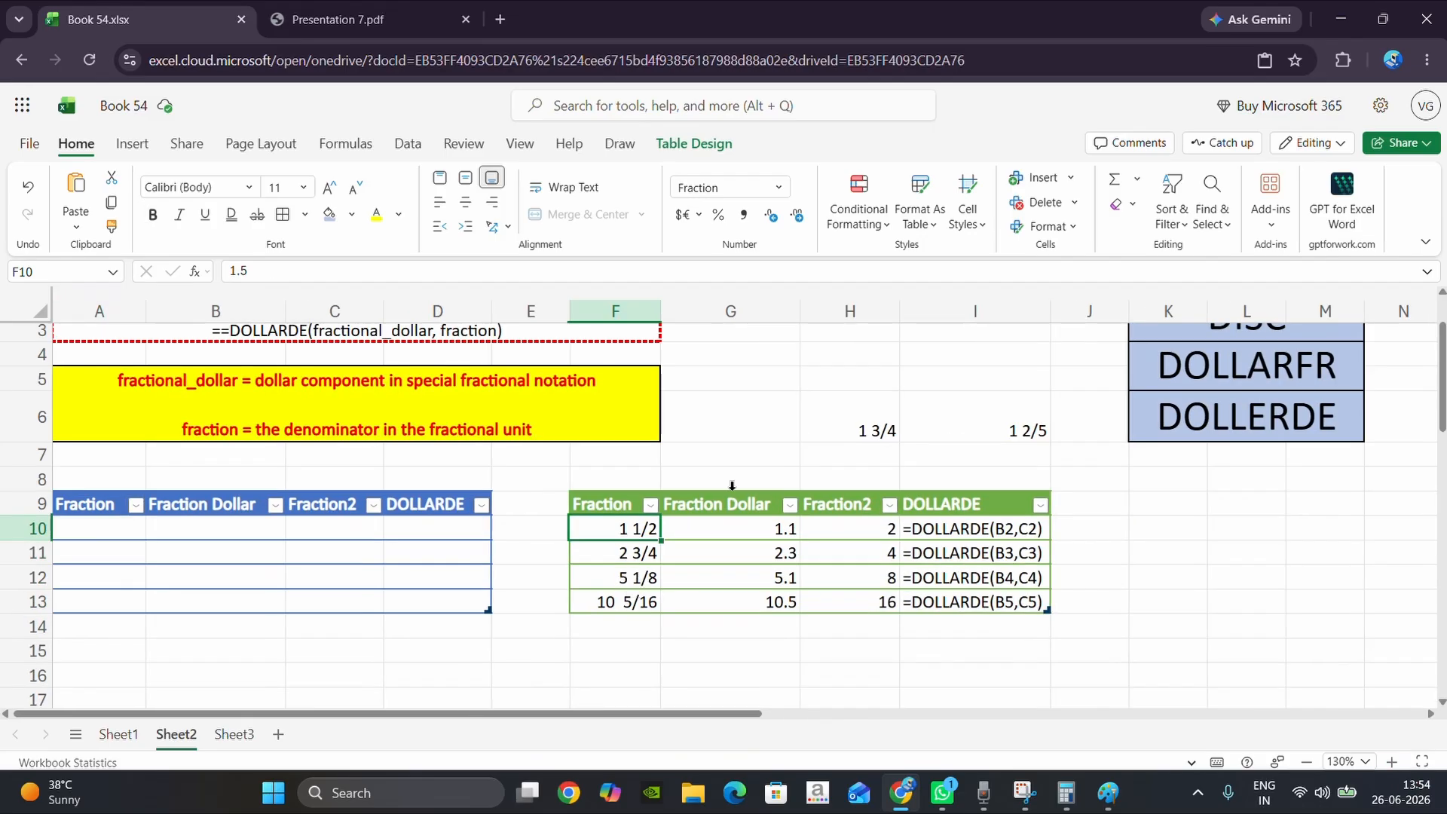
{"action": "double_click", "coordinate": [1002, 428]}
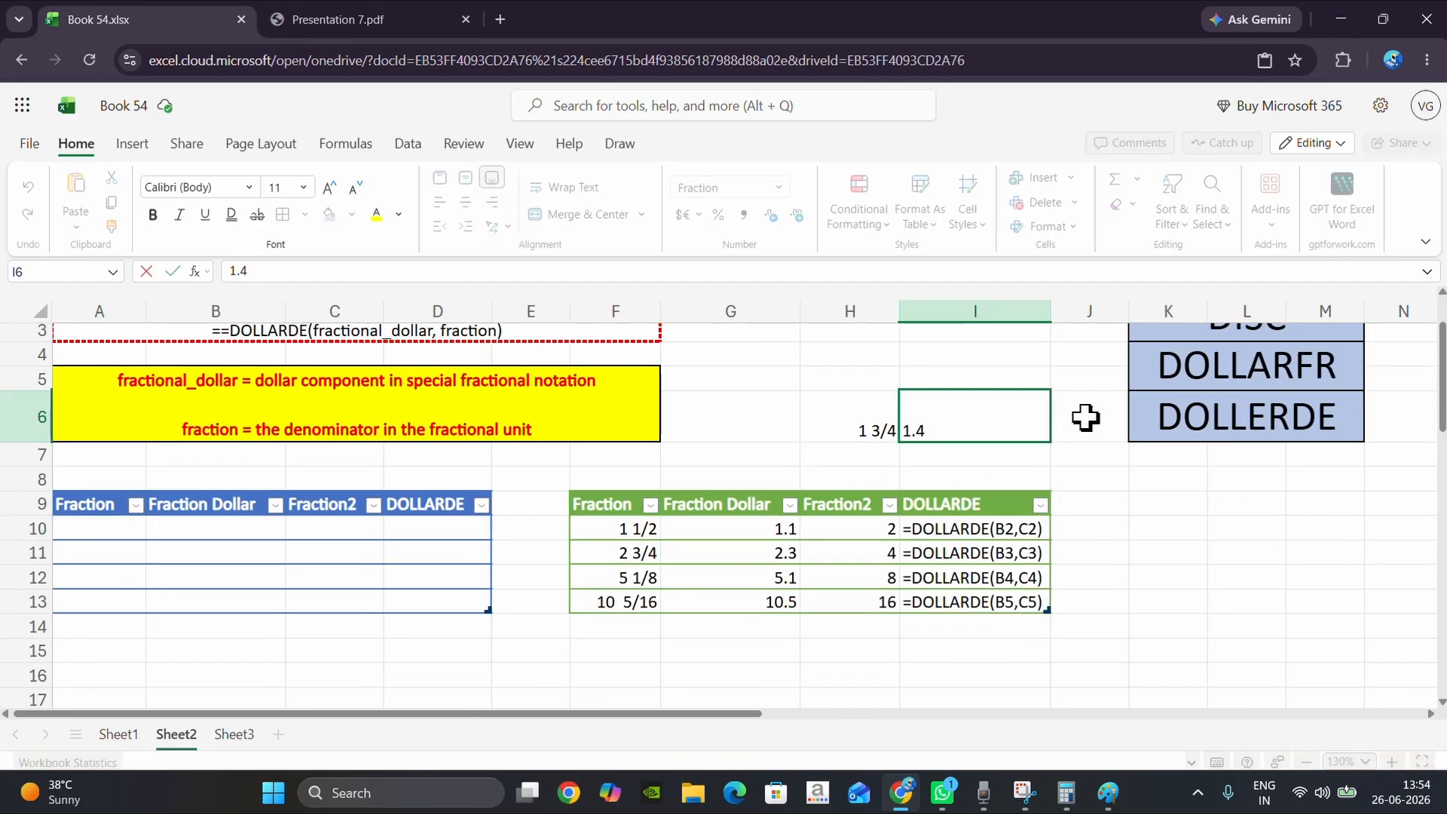
{"action": "left_click", "coordinate": [1089, 478]}
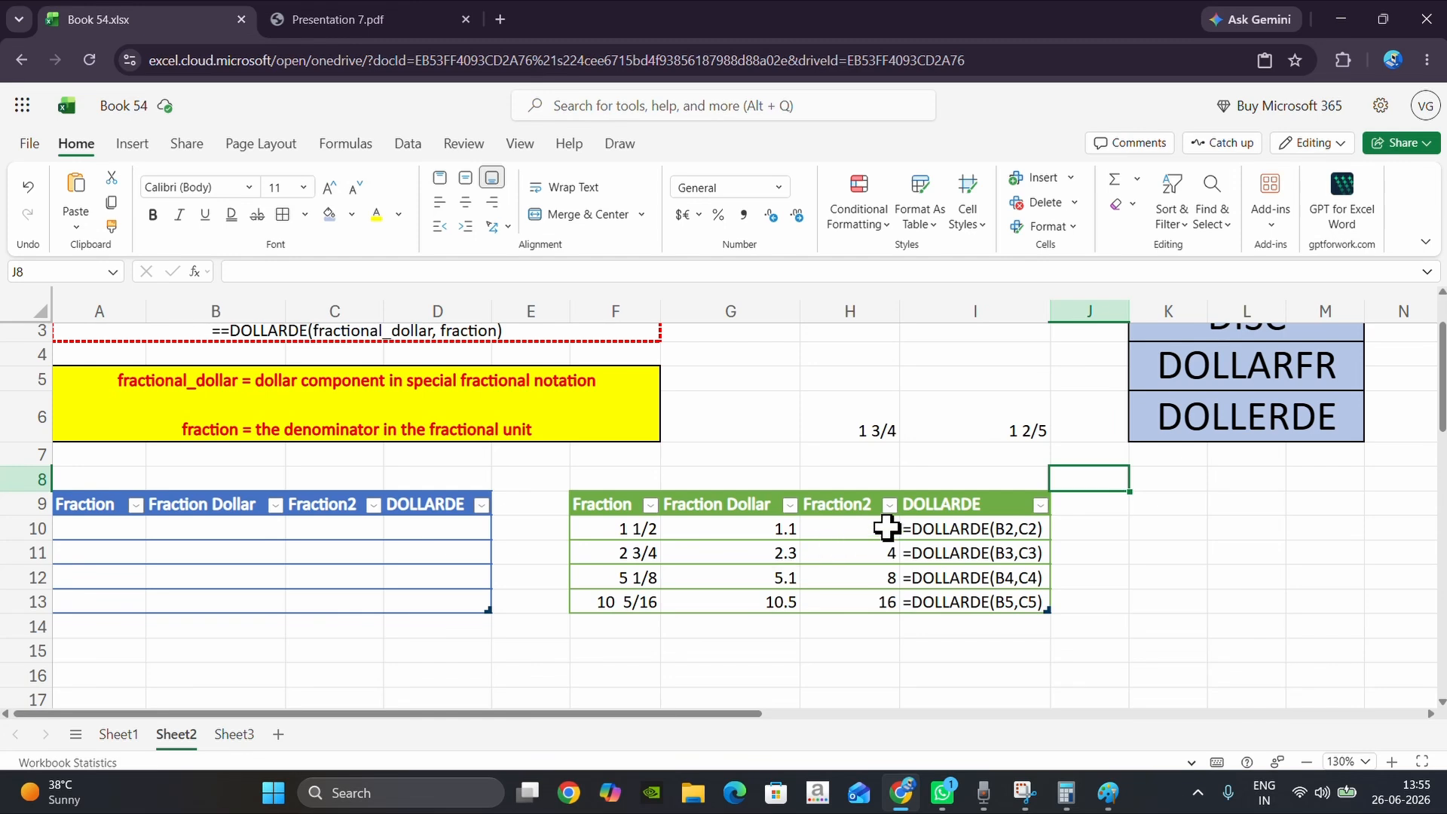
Compare the Fraction, Fraction Dollar and Fraction2 values in rows 10 to 13 of the green table.
{"action": "left_click_drag", "start_coordinate": [754, 529], "coordinate": [745, 591]}
{"action": "left_click_drag", "start_coordinate": [874, 529], "coordinate": [861, 596]}
{"action": "left_click_drag", "start_coordinate": [776, 529], "coordinate": [775, 598]}
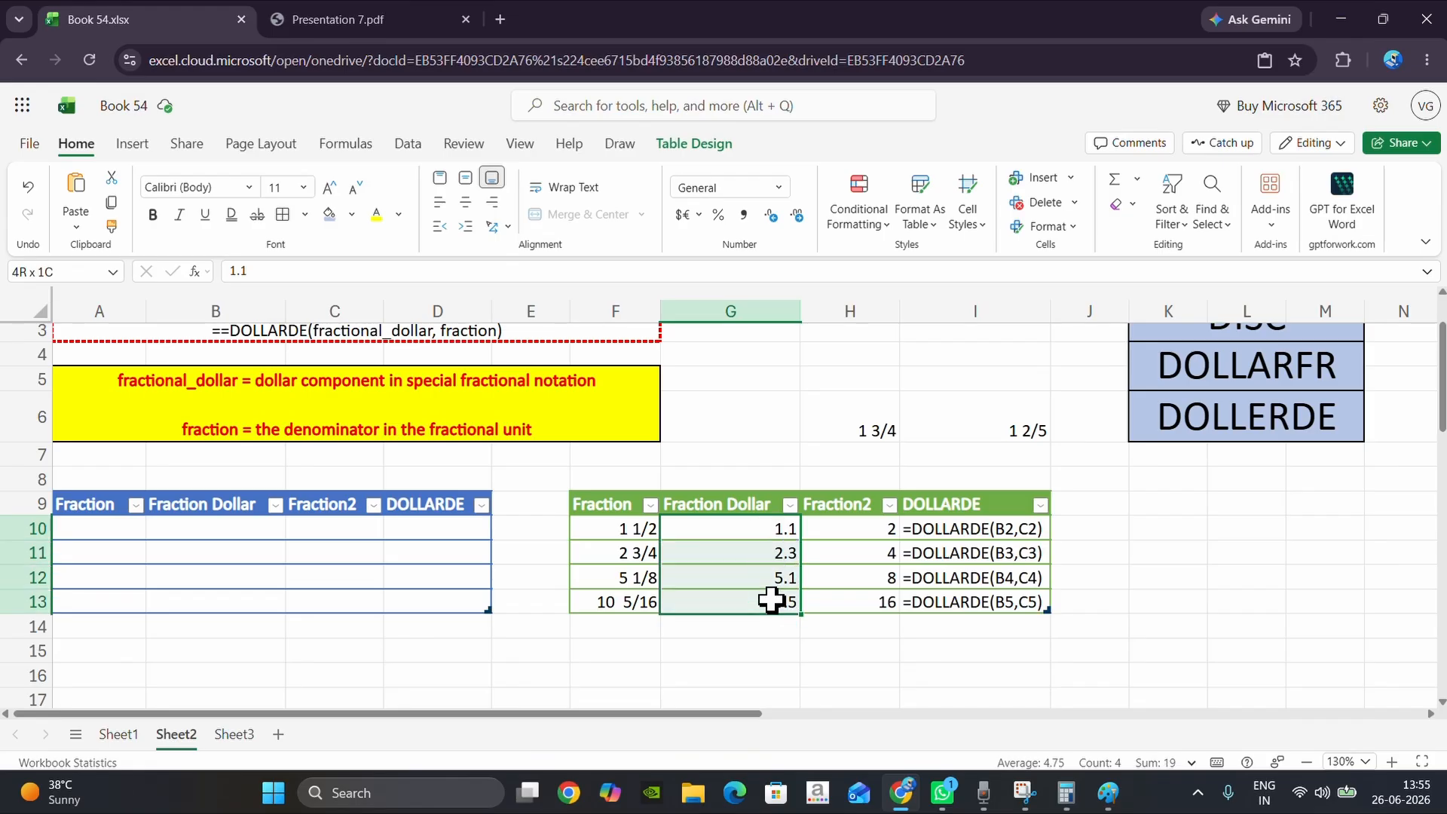
{"action": "left_click_drag", "start_coordinate": [874, 532], "coordinate": [872, 600]}
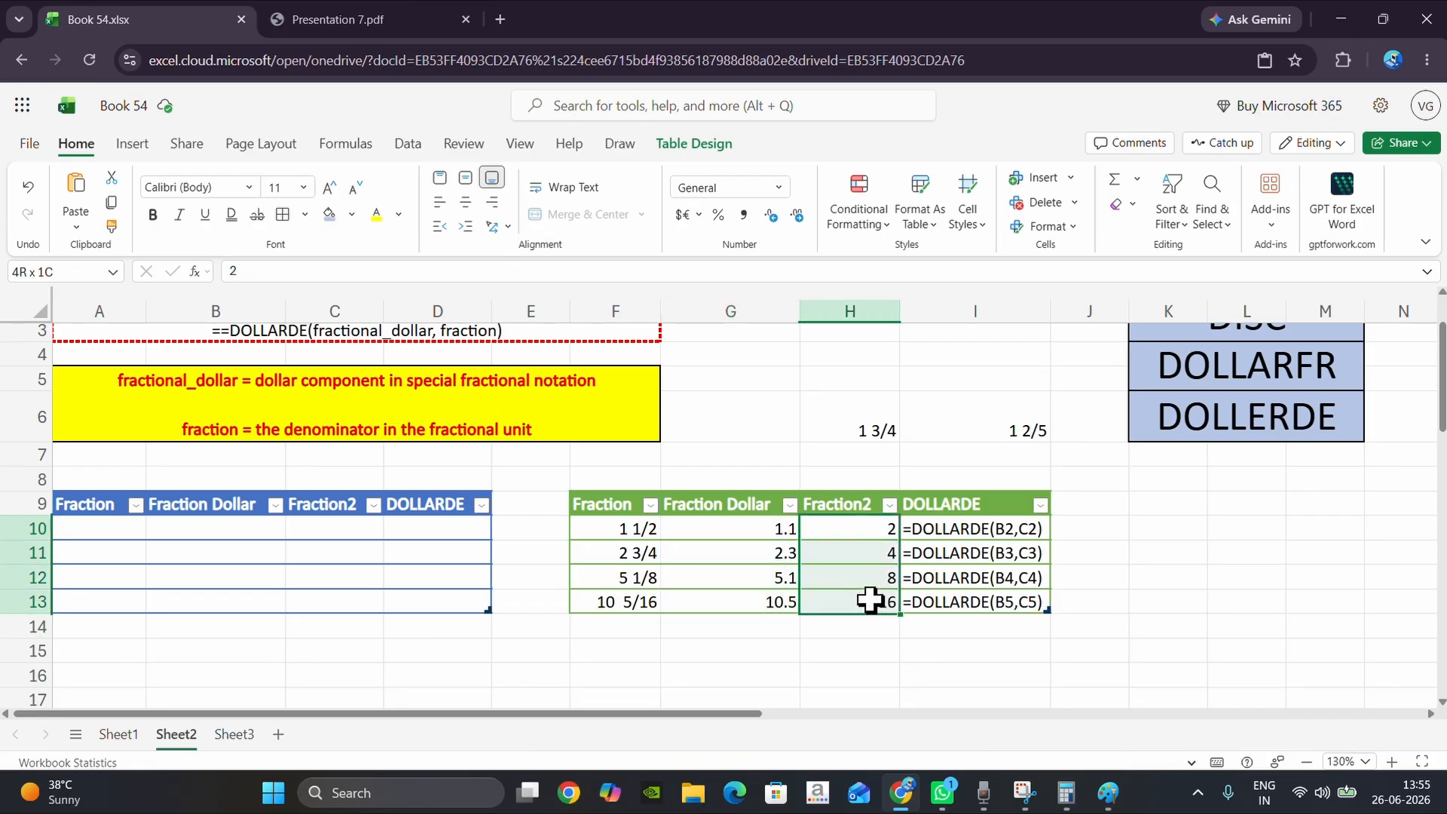
{"action": "left_click", "coordinate": [688, 536]}
{"action": "left_click", "coordinate": [874, 527]}
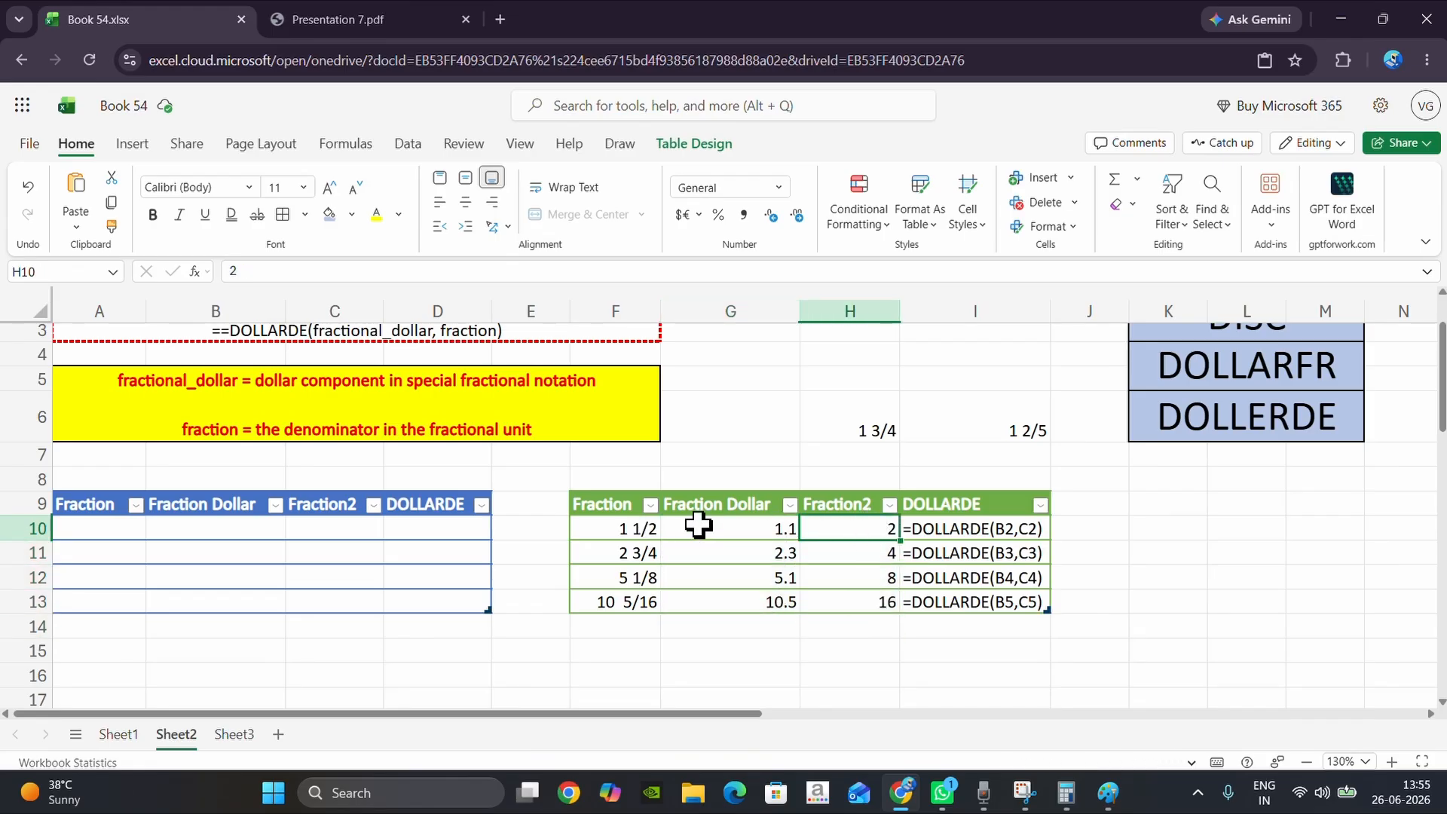
{"action": "left_click", "coordinate": [610, 527]}
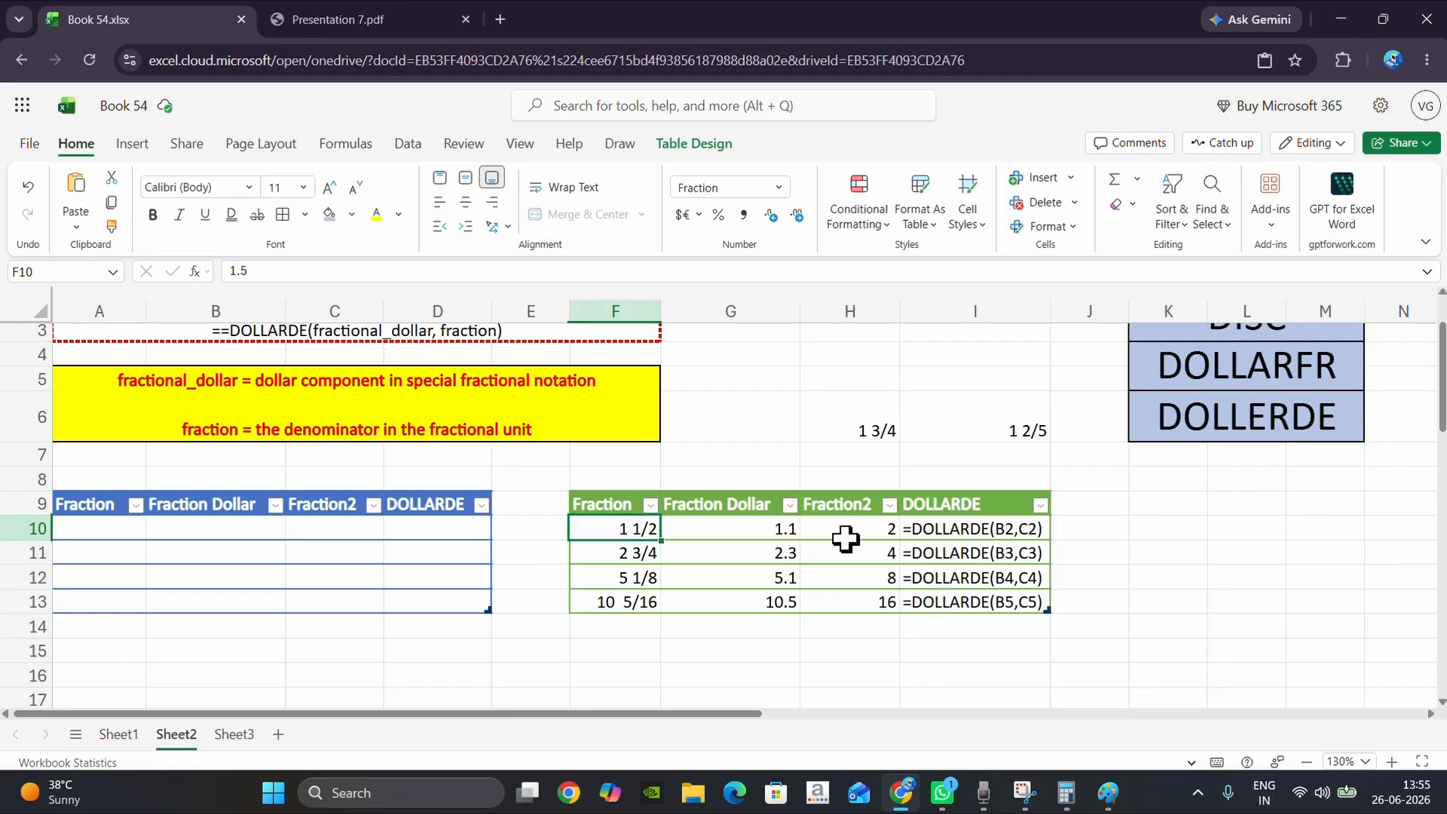
{"action": "left_click_drag", "start_coordinate": [626, 532], "coordinate": [839, 600]}
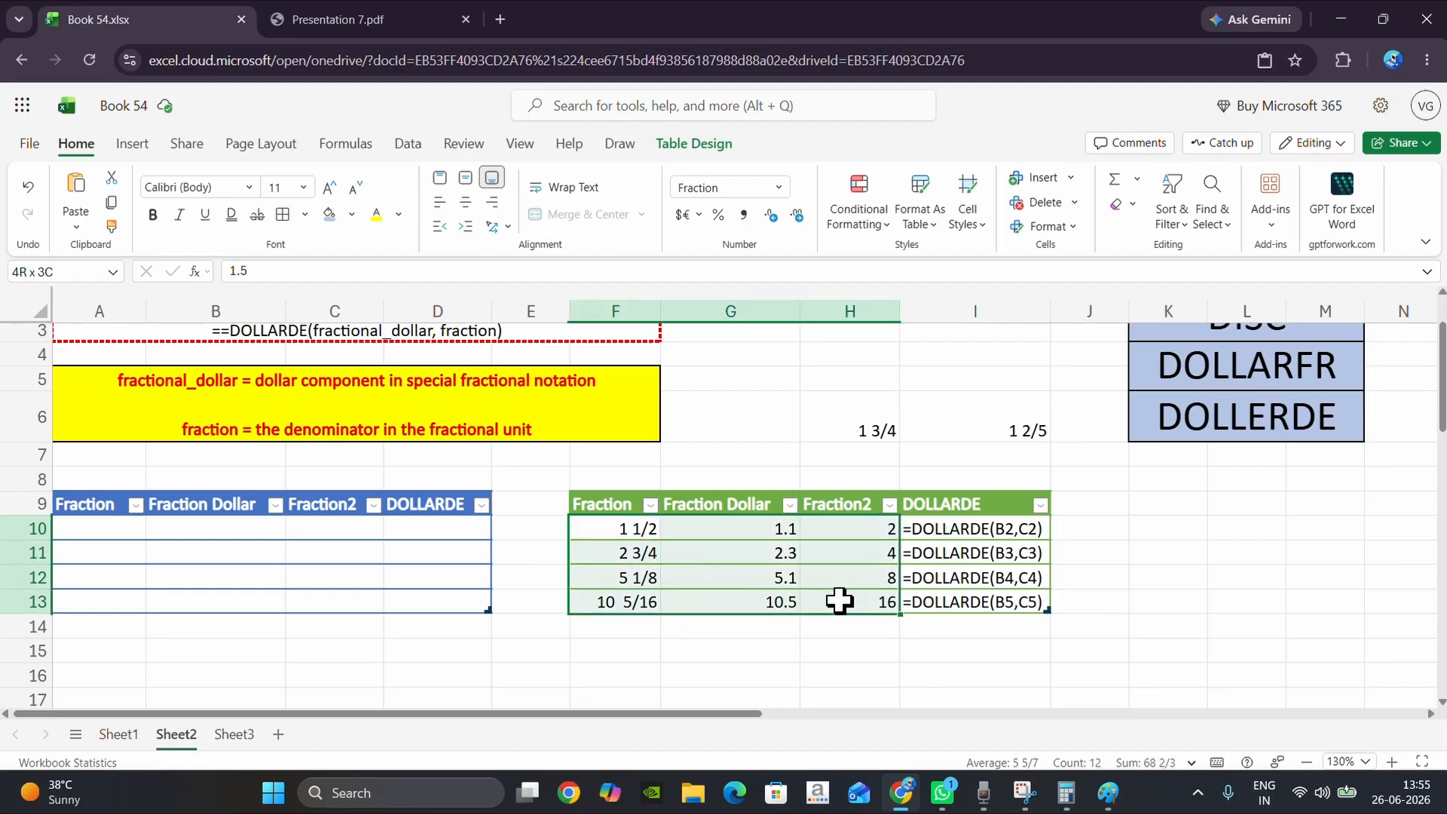
Switch to Paint, undo all strokes of the handwritten 1 2/5 and enlarge the empty canvas to 460%.
{"action": "left_click", "coordinate": [105, 528]}
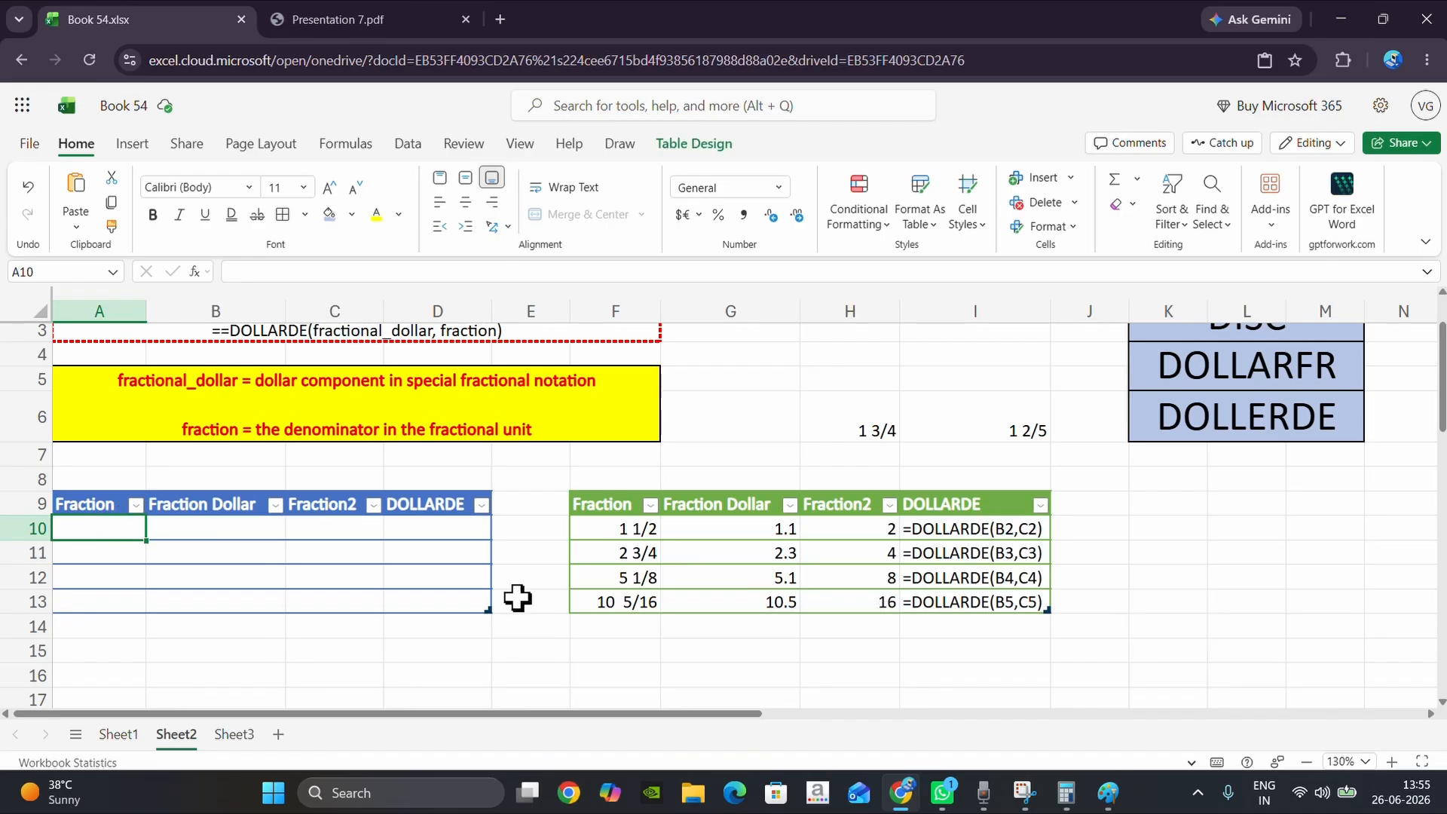
{"action": "left_click", "coordinate": [1110, 793]}
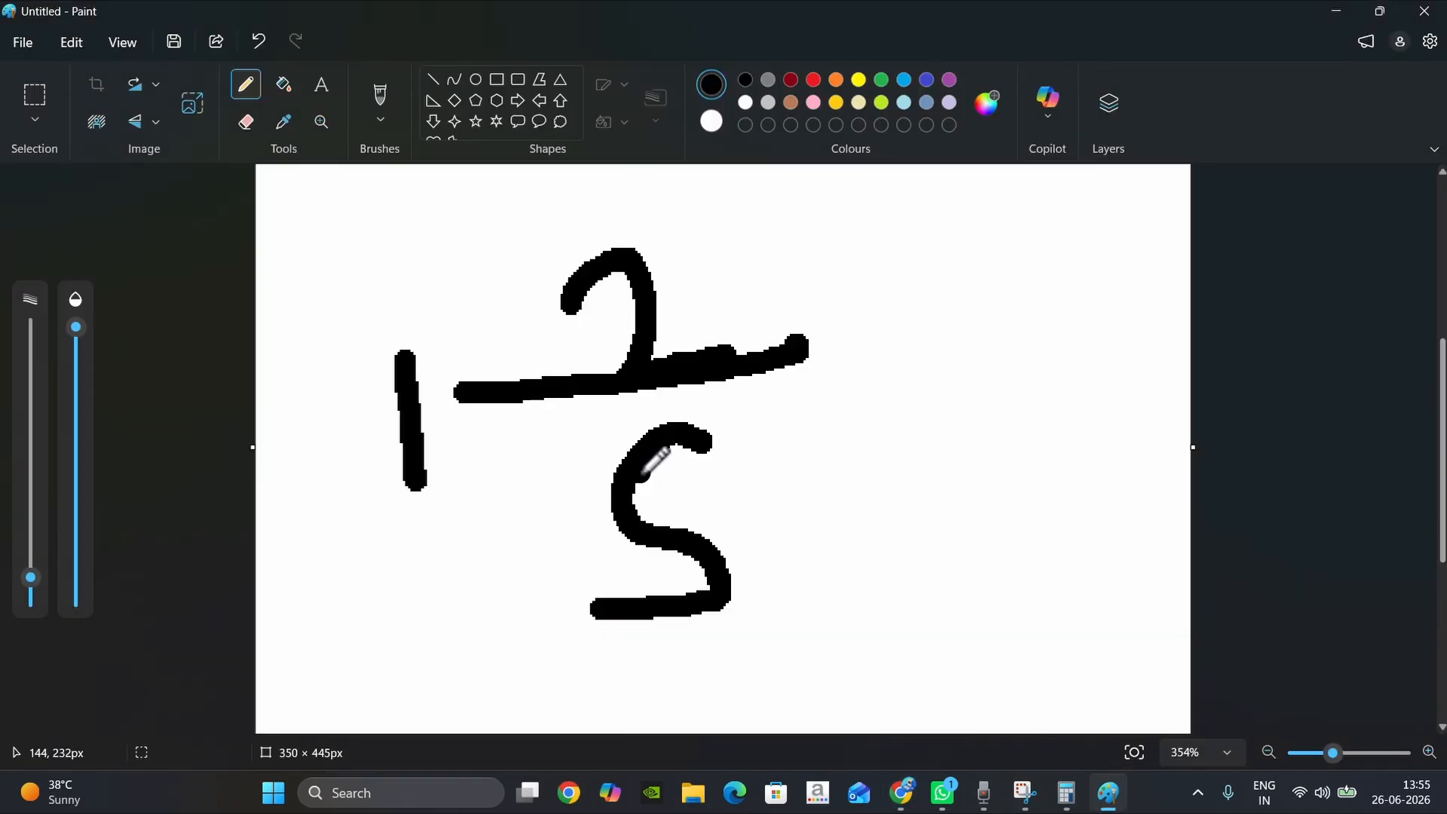
{"action": "key", "text": "ctrl+z"}
{"action": "key", "text": "ctrl+z"}
{"action": "key", "text": "ctrl+z"}
{"action": "key", "text": "ctrl+z"}
{"action": "key", "text": "ctrl+plus"}
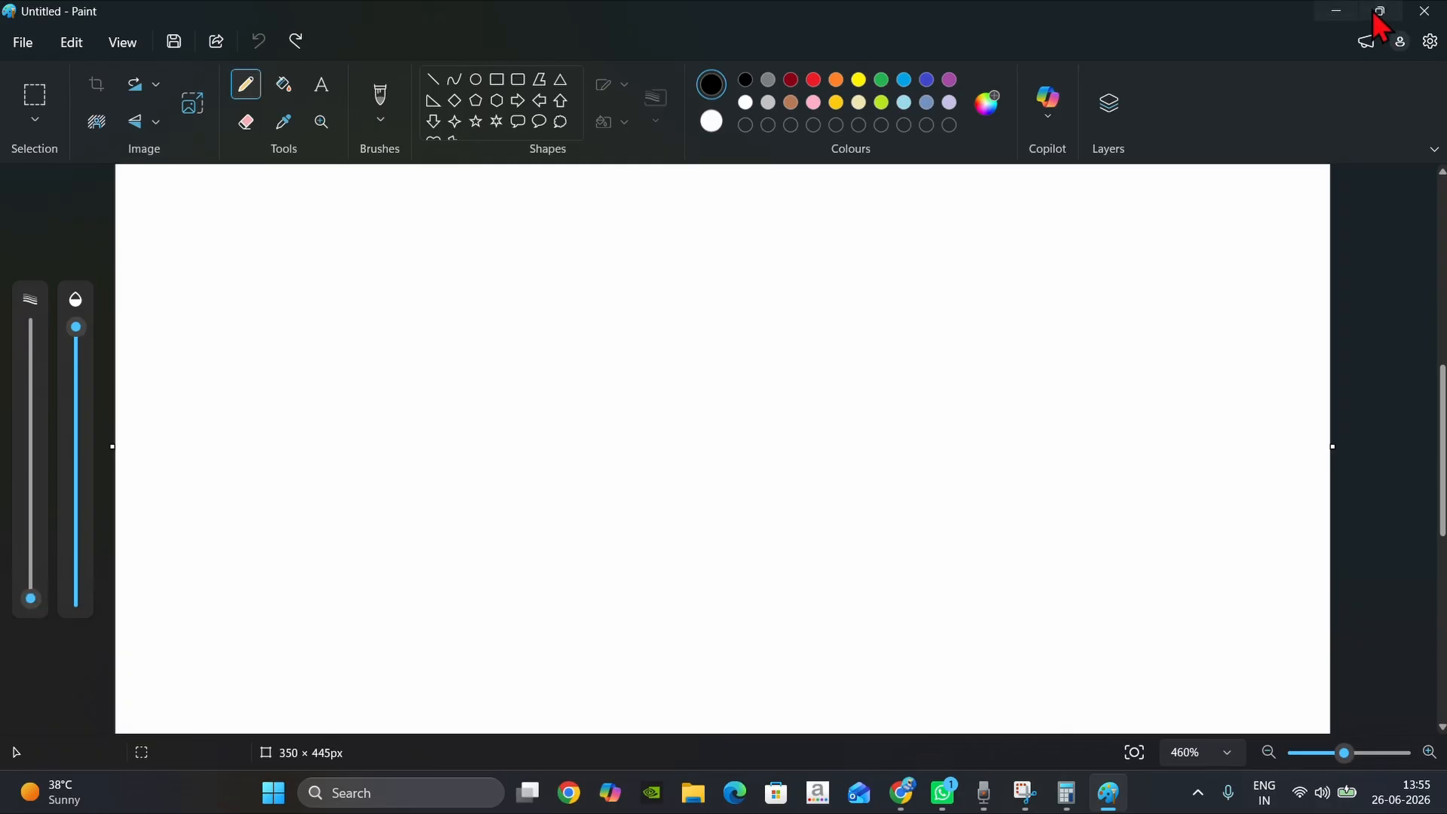
Arrange the Paint and workbook windows side by side, with the sheet's green table in view.
{"action": "mouse_move", "coordinate": [1380, 11]}
{"action": "left_click", "coordinate": [1260, 150]}
{"action": "left_click", "coordinate": [1166, 264]}
{"action": "left_click_drag", "start_coordinate": [823, 716], "coordinate": [897, 716]}
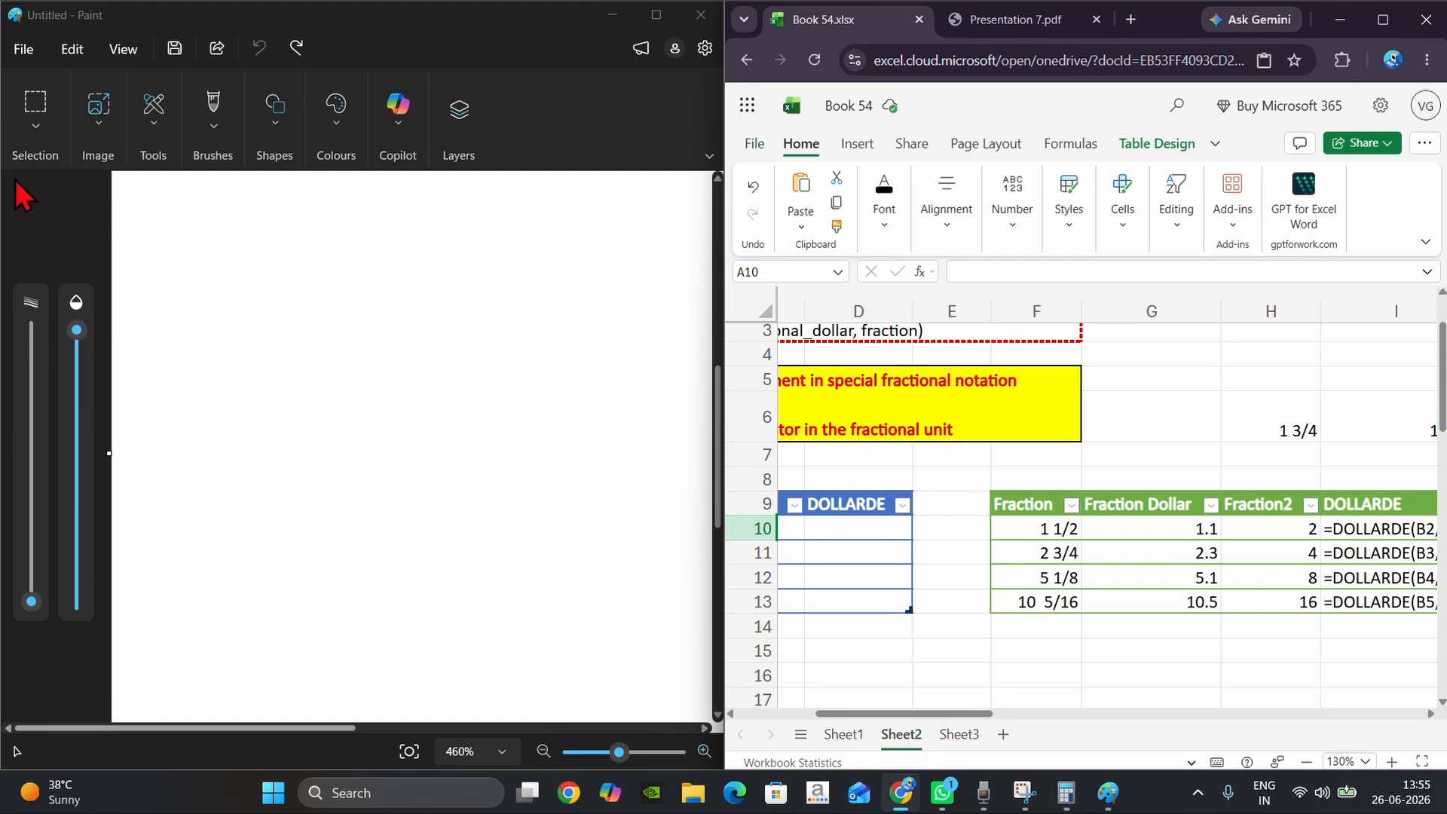
Handwrite the mixed fractions 1 1/2, 2 3/4, 5 1/8 and 10 5/16 one below another on the Paint canvas.
{"action": "left_click_drag", "start_coordinate": [148, 213], "coordinate": [151, 260]}
{"action": "left_click_drag", "start_coordinate": [176, 189], "coordinate": [176, 212]}
{"action": "left_click_drag", "start_coordinate": [158, 230], "coordinate": [202, 230]}
{"action": "left_click_drag", "start_coordinate": [175, 245], "coordinate": [226, 286]}
{"action": "left_click_drag", "start_coordinate": [146, 338], "coordinate": [185, 380]}
{"action": "mouse_move", "coordinate": [203, 324]}
{"action": "left_mouse_down"}
{"action": "mouse_move", "coordinate": [206, 371]}
{"action": "mouse_move", "coordinate": [264, 388]}
{"action": "left_mouse_up"}
{"action": "left_click_drag", "start_coordinate": [235, 403], "coordinate": [252, 447]}
{"action": "mouse_move", "coordinate": [143, 463]}
{"action": "left_mouse_down"}
{"action": "mouse_move", "coordinate": [161, 467]}
{"action": "mouse_move", "coordinate": [160, 547]}
{"action": "left_mouse_up"}
{"action": "left_click_drag", "start_coordinate": [238, 468], "coordinate": [239, 489]}
{"action": "mouse_move", "coordinate": [234, 499]}
{"action": "left_mouse_down"}
{"action": "mouse_move", "coordinate": [275, 496]}
{"action": "mouse_move", "coordinate": [265, 552]}
{"action": "left_mouse_up"}
{"action": "mouse_move", "coordinate": [144, 605]}
{"action": "left_mouse_down"}
{"action": "mouse_move", "coordinate": [162, 650]}
{"action": "mouse_move", "coordinate": [295, 627]}
{"action": "left_mouse_up"}
{"action": "mouse_move", "coordinate": [267, 590]}
{"action": "left_mouse_down"}
{"action": "mouse_move", "coordinate": [246, 596]}
{"action": "mouse_move", "coordinate": [270, 621]}
{"action": "left_mouse_up"}
{"action": "left_click_drag", "start_coordinate": [245, 652], "coordinate": [249, 686]}
{"action": "left_click_drag", "start_coordinate": [267, 656], "coordinate": [275, 695]}
Draw a short horizontal dash after each of the four handwritten fractions.
{"action": "left_click_drag", "start_coordinate": [237, 260], "coordinate": [306, 266]}
{"action": "left_click_drag", "start_coordinate": [290, 366], "coordinate": [341, 363]}
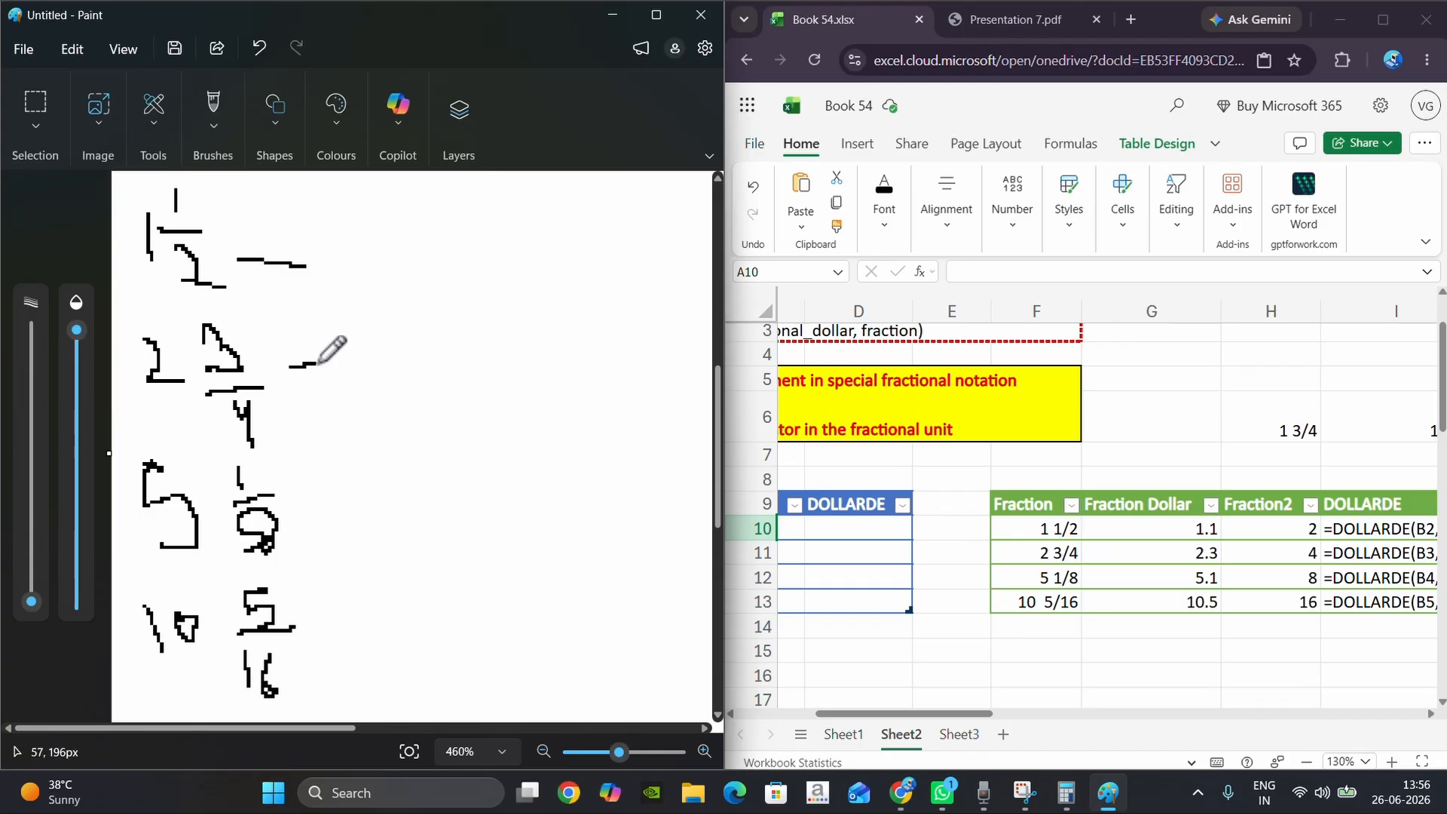
{"action": "left_click_drag", "start_coordinate": [293, 506], "coordinate": [362, 510]}
{"action": "left_click_drag", "start_coordinate": [325, 632], "coordinate": [375, 631]}
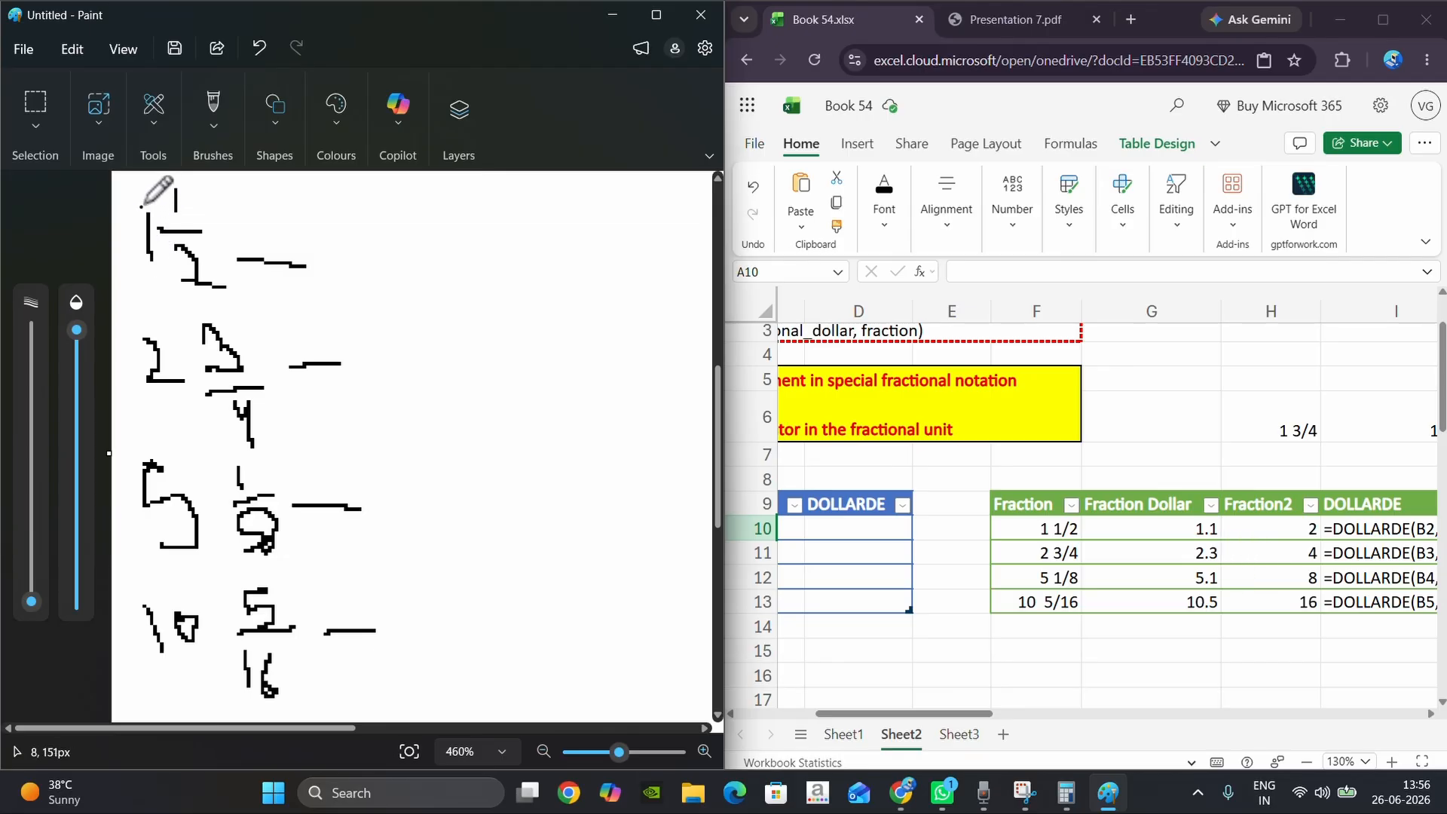
Handwrite 1 1/2 again after the first dash, with a small cross beside its numerator and its denominator.
{"action": "left_click_drag", "start_coordinate": [336, 224], "coordinate": [335, 268]}
{"action": "left_click_drag", "start_coordinate": [387, 190], "coordinate": [387, 222]}
{"action": "mouse_move", "coordinate": [365, 244]}
{"action": "left_mouse_down"}
{"action": "mouse_move", "coordinate": [411, 239]}
{"action": "mouse_move", "coordinate": [397, 300]}
{"action": "left_mouse_up"}
{"action": "mouse_move", "coordinate": [351, 202]}
{"action": "left_mouse_down"}
{"action": "mouse_move", "coordinate": [377, 222]}
{"action": "mouse_move", "coordinate": [356, 226]}
{"action": "left_mouse_up"}
{"action": "left_click_drag", "start_coordinate": [342, 283], "coordinate": [337, 290]}
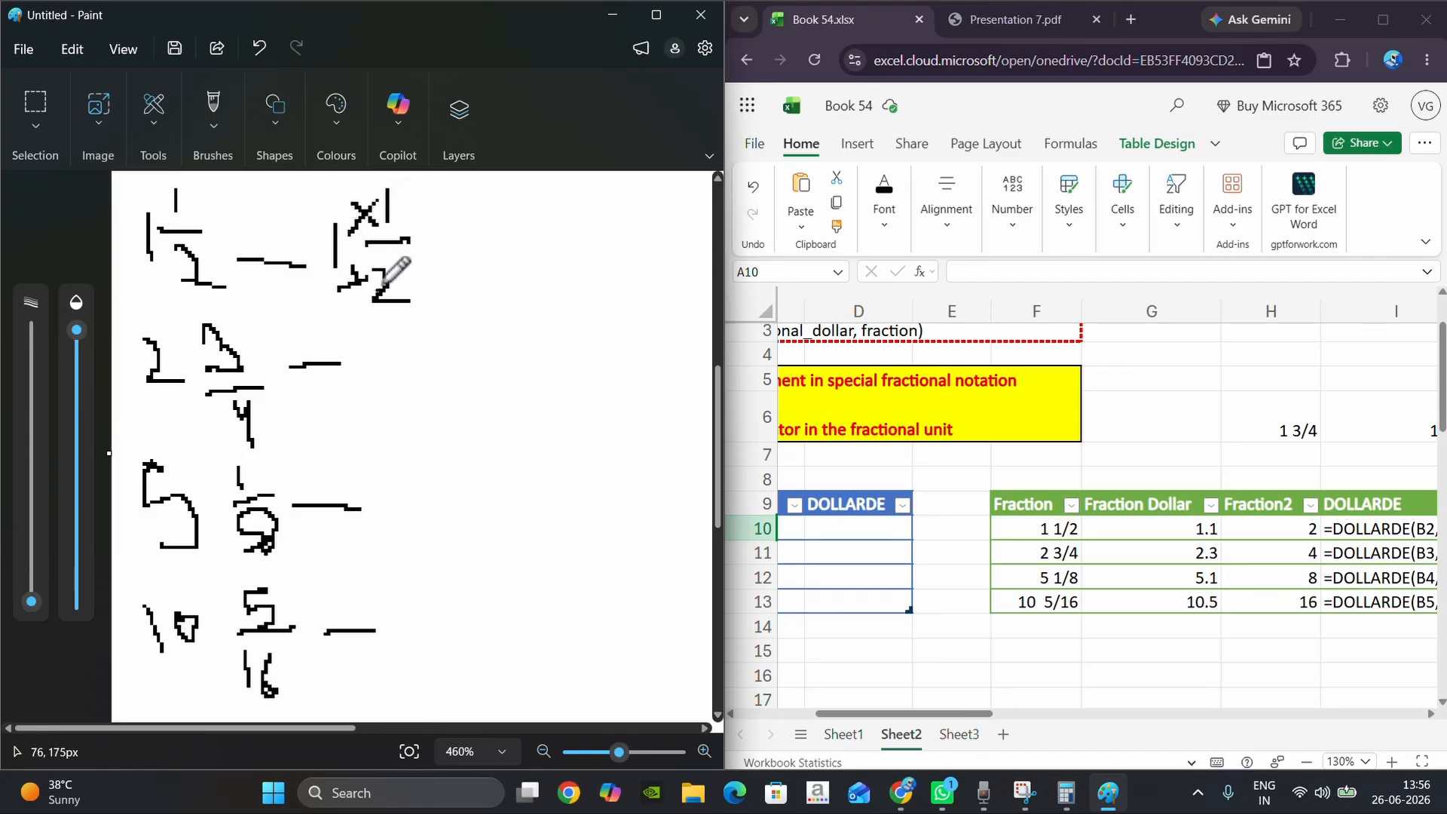
Handwrite the fractional dollar values 1.1, 2.3, 5.1 and 10.5 in the rows of their matching fractions.
{"action": "left_click_drag", "start_coordinate": [480, 217], "coordinate": [493, 260]}
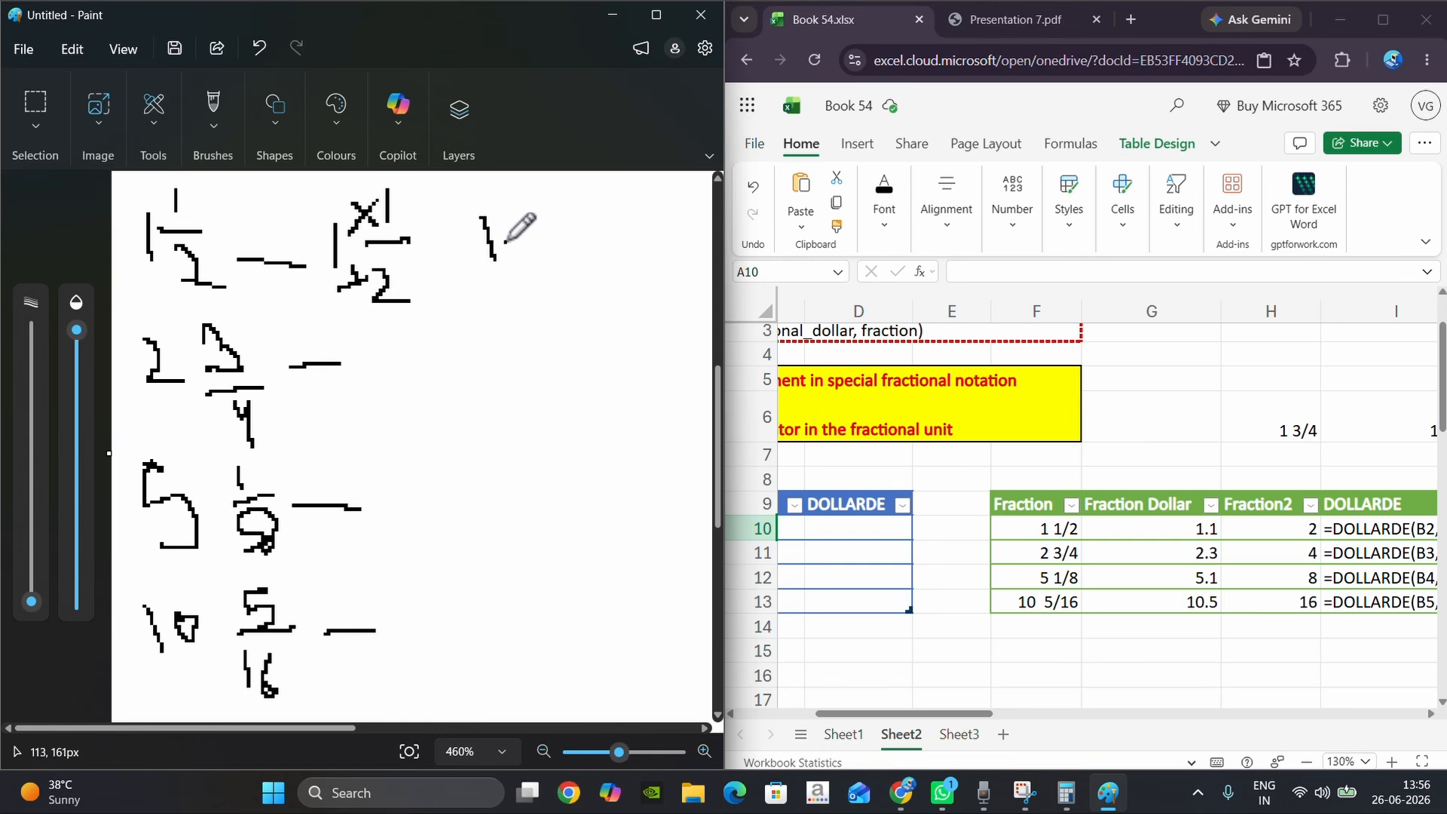
{"action": "left_click_drag", "start_coordinate": [515, 207], "coordinate": [531, 256]}
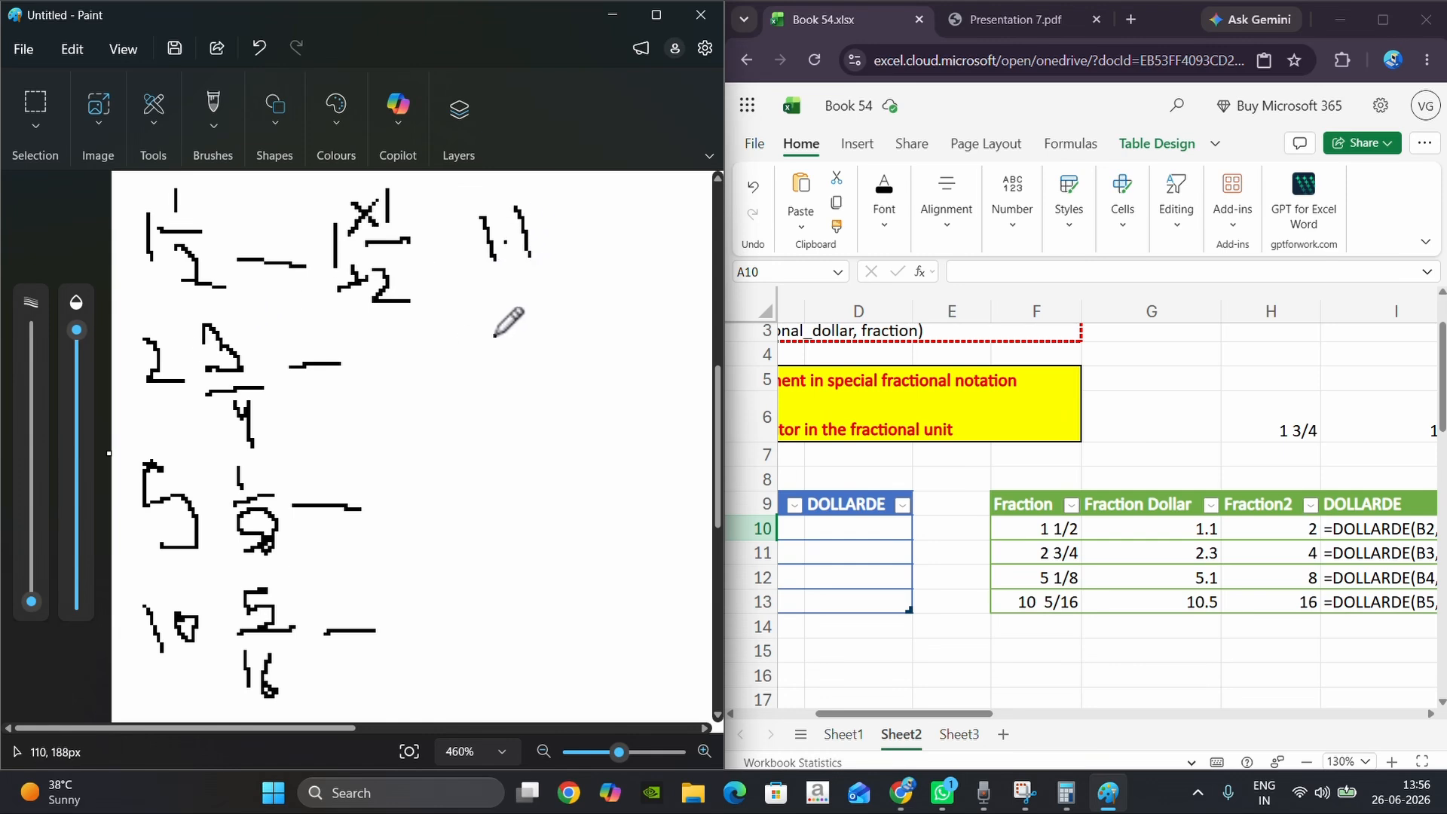
{"action": "left_click_drag", "start_coordinate": [491, 326], "coordinate": [526, 379]}
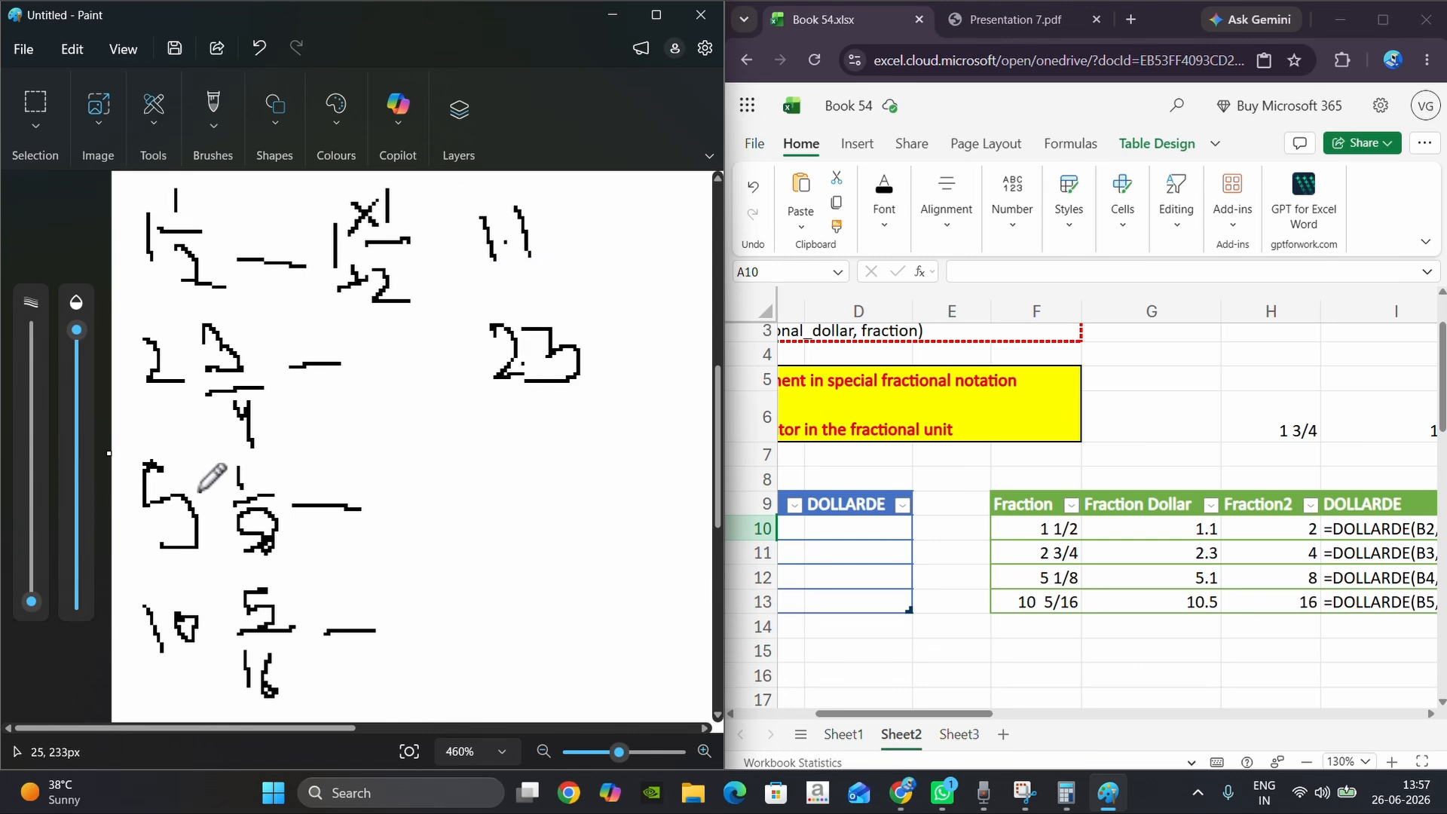
{"action": "left_click", "coordinate": [474, 522]}
{"action": "mouse_move", "coordinate": [452, 460]}
{"action": "left_mouse_down"}
{"action": "mouse_move", "coordinate": [432, 543]}
{"action": "mouse_move", "coordinate": [513, 520]}
{"action": "left_mouse_up"}
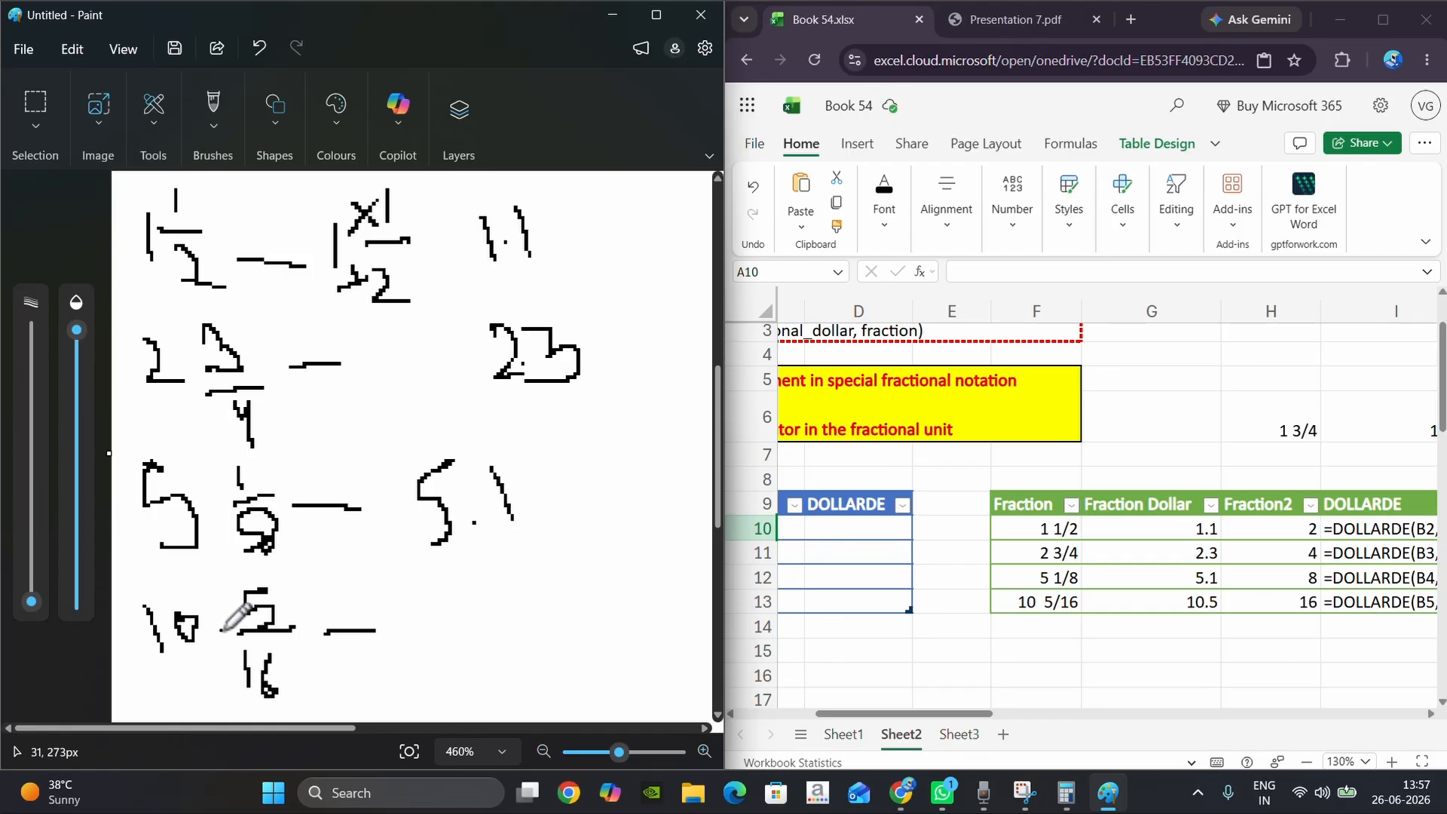
{"action": "left_click_drag", "start_coordinate": [436, 596], "coordinate": [443, 662]}
{"action": "left_click_drag", "start_coordinate": [453, 610], "coordinate": [456, 647]}
{"action": "left_click", "coordinate": [488, 637]}
{"action": "left_click_drag", "start_coordinate": [513, 593], "coordinate": [505, 666]}
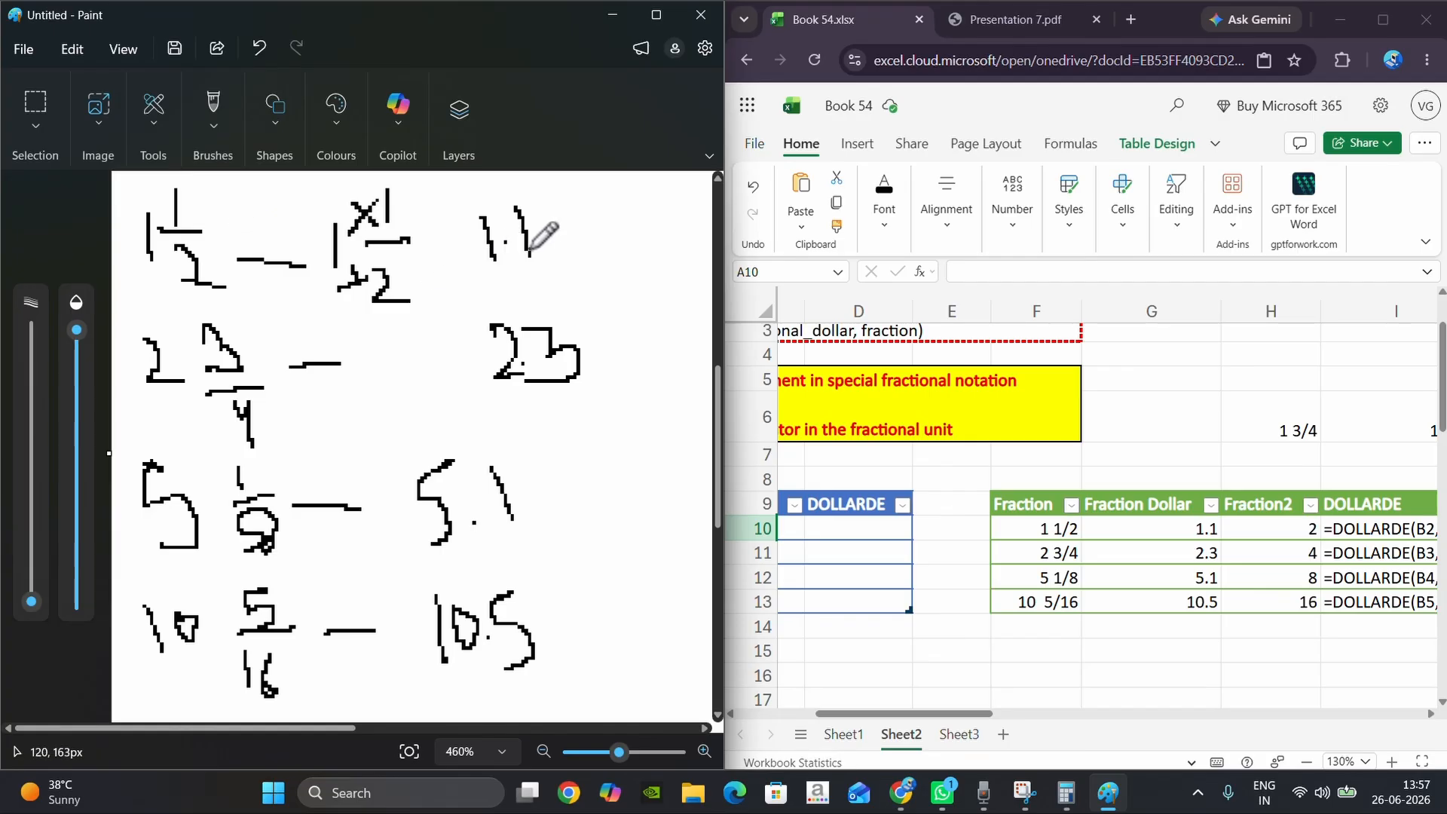
Handwrite the denominators 2, 4, 8 and 16 beside the four fractional dollar values.
{"action": "left_click_drag", "start_coordinate": [623, 205], "coordinate": [673, 264]}
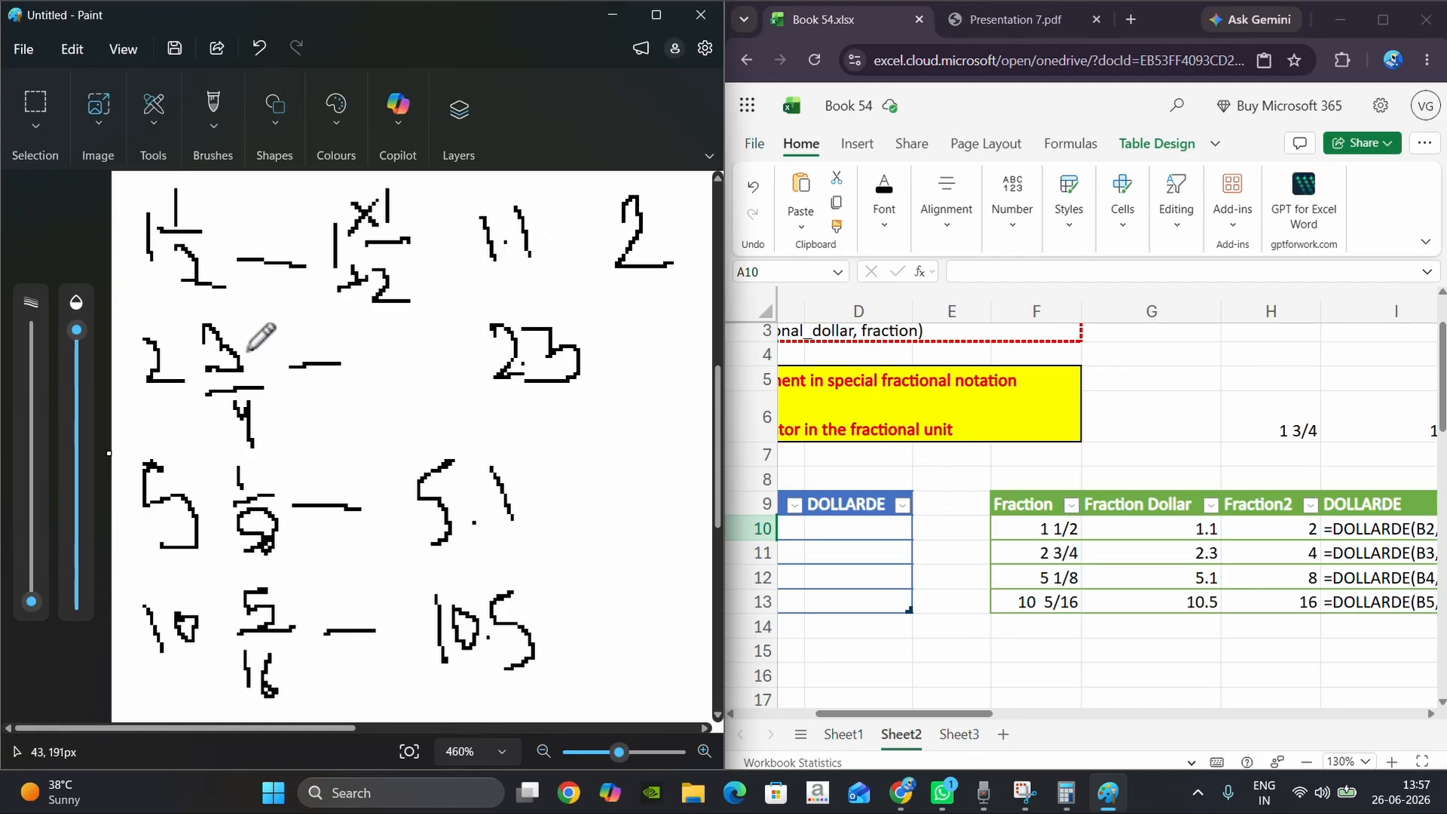
{"action": "mouse_move", "coordinate": [637, 318]}
{"action": "left_mouse_down"}
{"action": "mouse_move", "coordinate": [668, 332]}
{"action": "mouse_move", "coordinate": [676, 391]}
{"action": "left_mouse_up"}
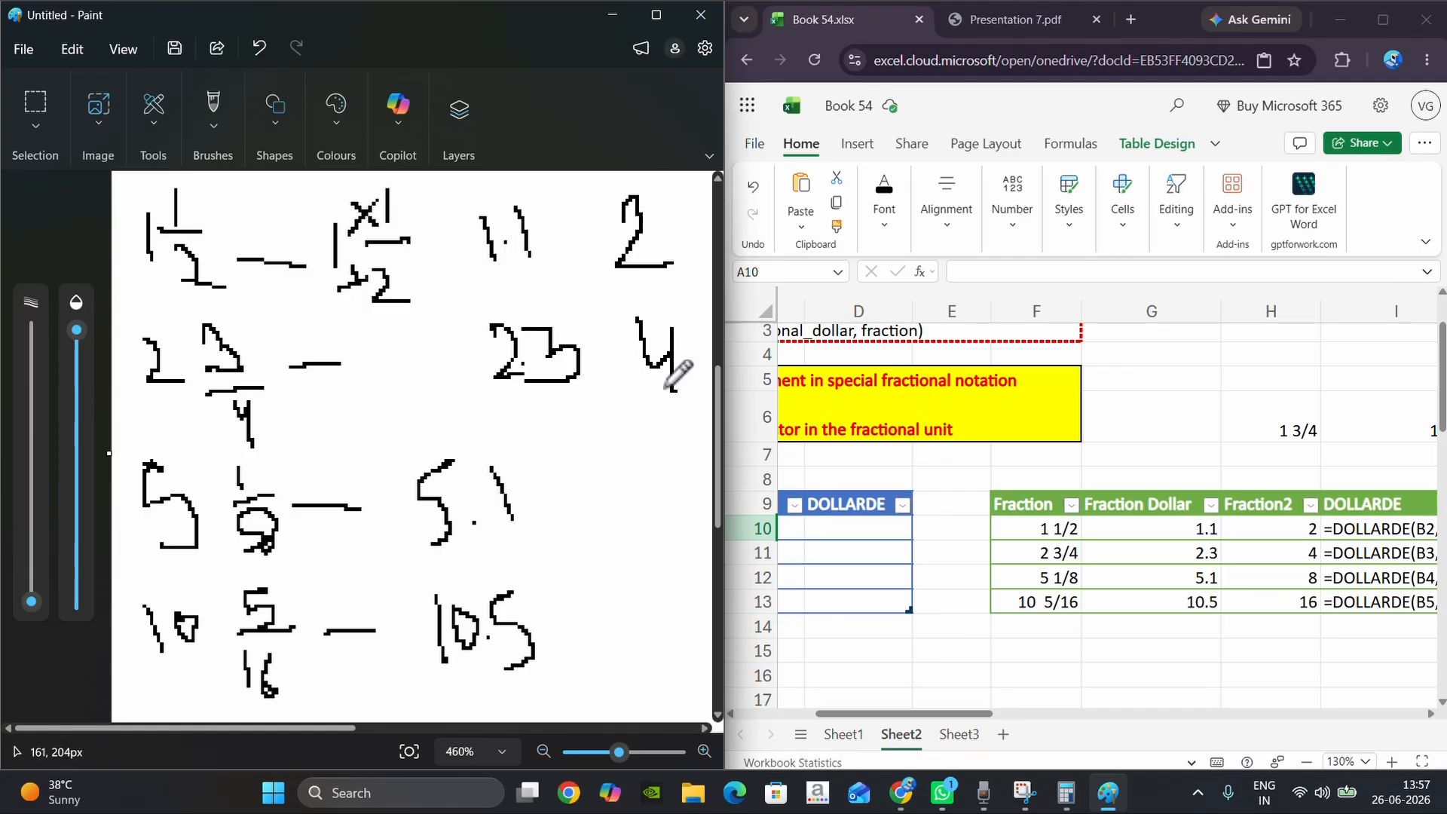
{"action": "mouse_move", "coordinate": [650, 501]}
{"action": "left_mouse_down"}
{"action": "mouse_move", "coordinate": [629, 482]}
{"action": "mouse_move", "coordinate": [649, 484]}
{"action": "left_mouse_up"}
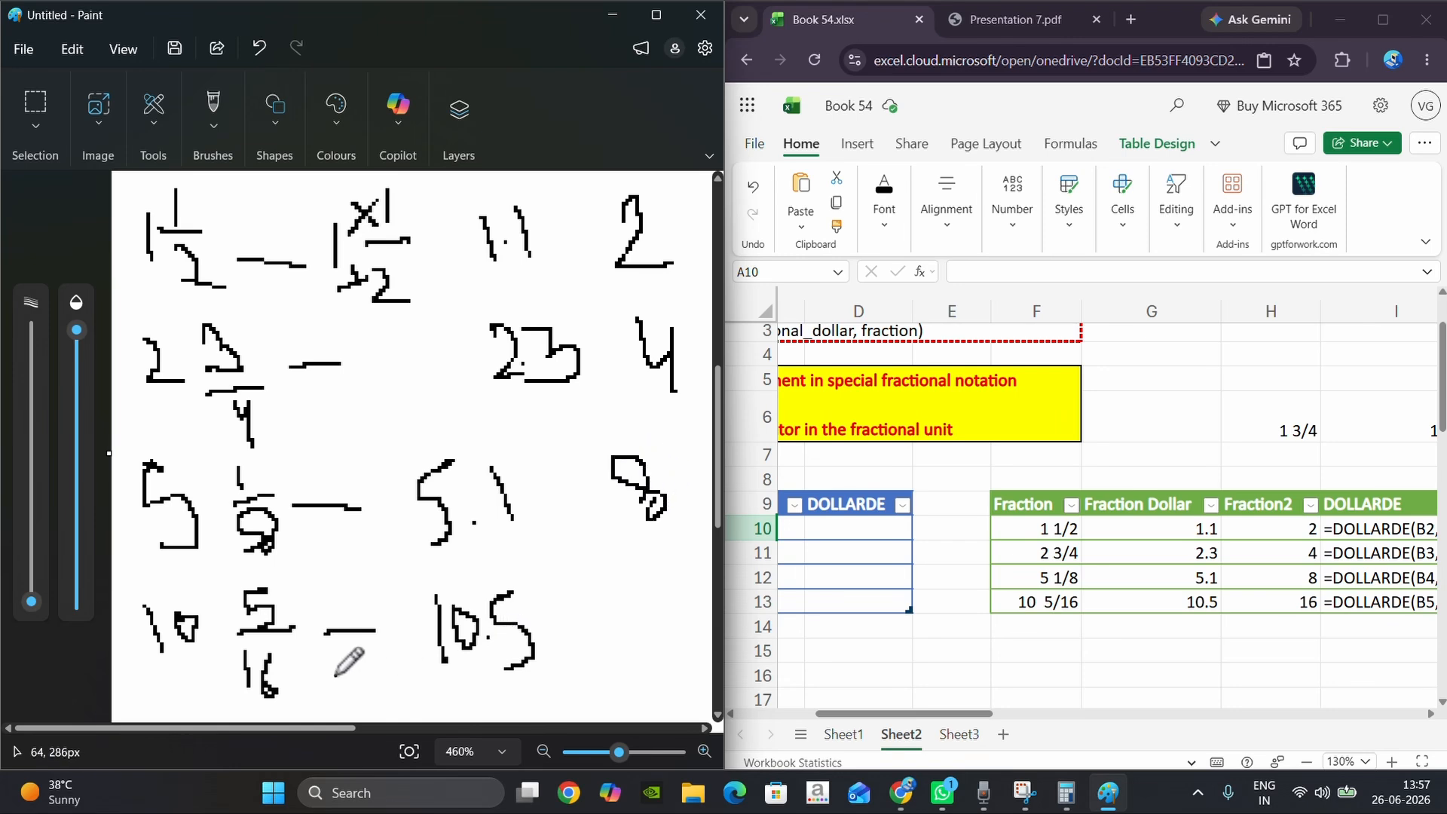
{"action": "left_click_drag", "start_coordinate": [612, 599], "coordinate": [619, 670]}
{"action": "left_click_drag", "start_coordinate": [652, 586], "coordinate": [643, 657]}
Underline each handwritten pair of fractional dollar value and denominator.
{"action": "left_click_drag", "start_coordinate": [459, 287], "coordinate": [713, 292]}
{"action": "left_click_drag", "start_coordinate": [459, 413], "coordinate": [712, 407]}
{"action": "left_click_drag", "start_coordinate": [414, 567], "coordinate": [684, 557]}
{"action": "left_click_drag", "start_coordinate": [440, 682], "coordinate": [653, 689]}
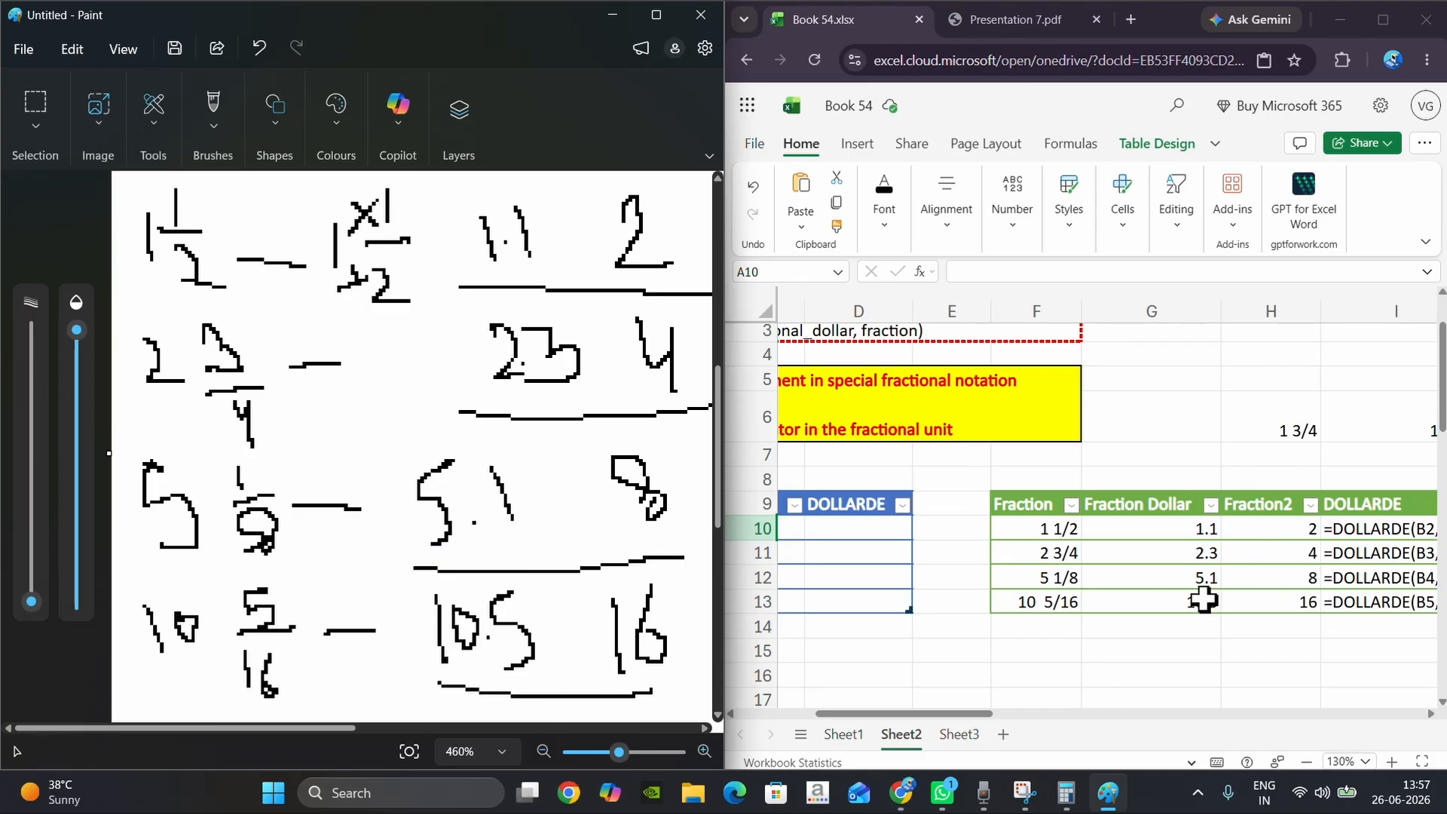
Compare the green table's Fraction, Fraction Dollar and Fraction2 columns with the handwritten values in Paint.
{"action": "left_click_drag", "start_coordinate": [1049, 527], "coordinate": [1044, 601]}
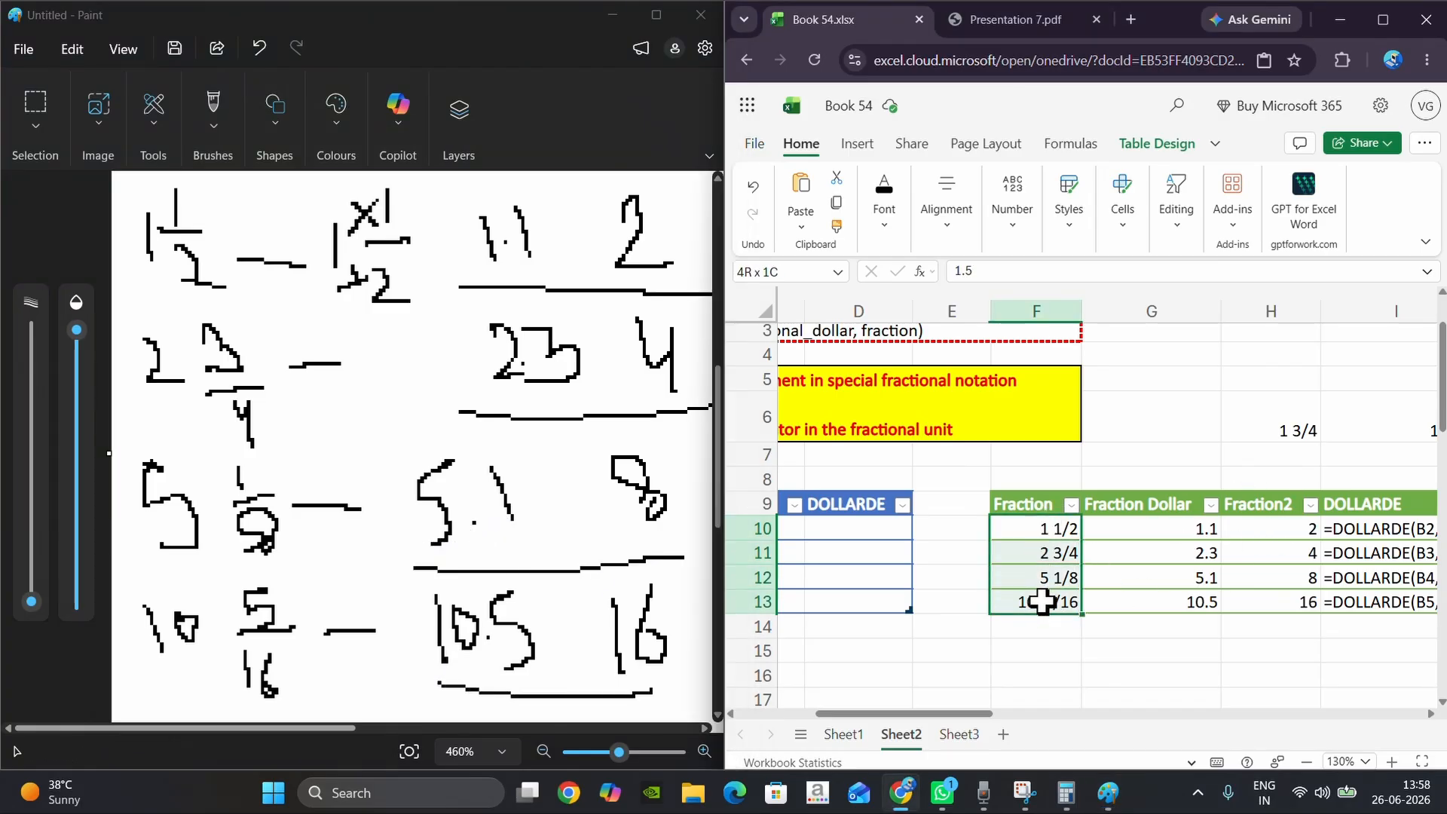
{"action": "left_click", "coordinate": [165, 670]}
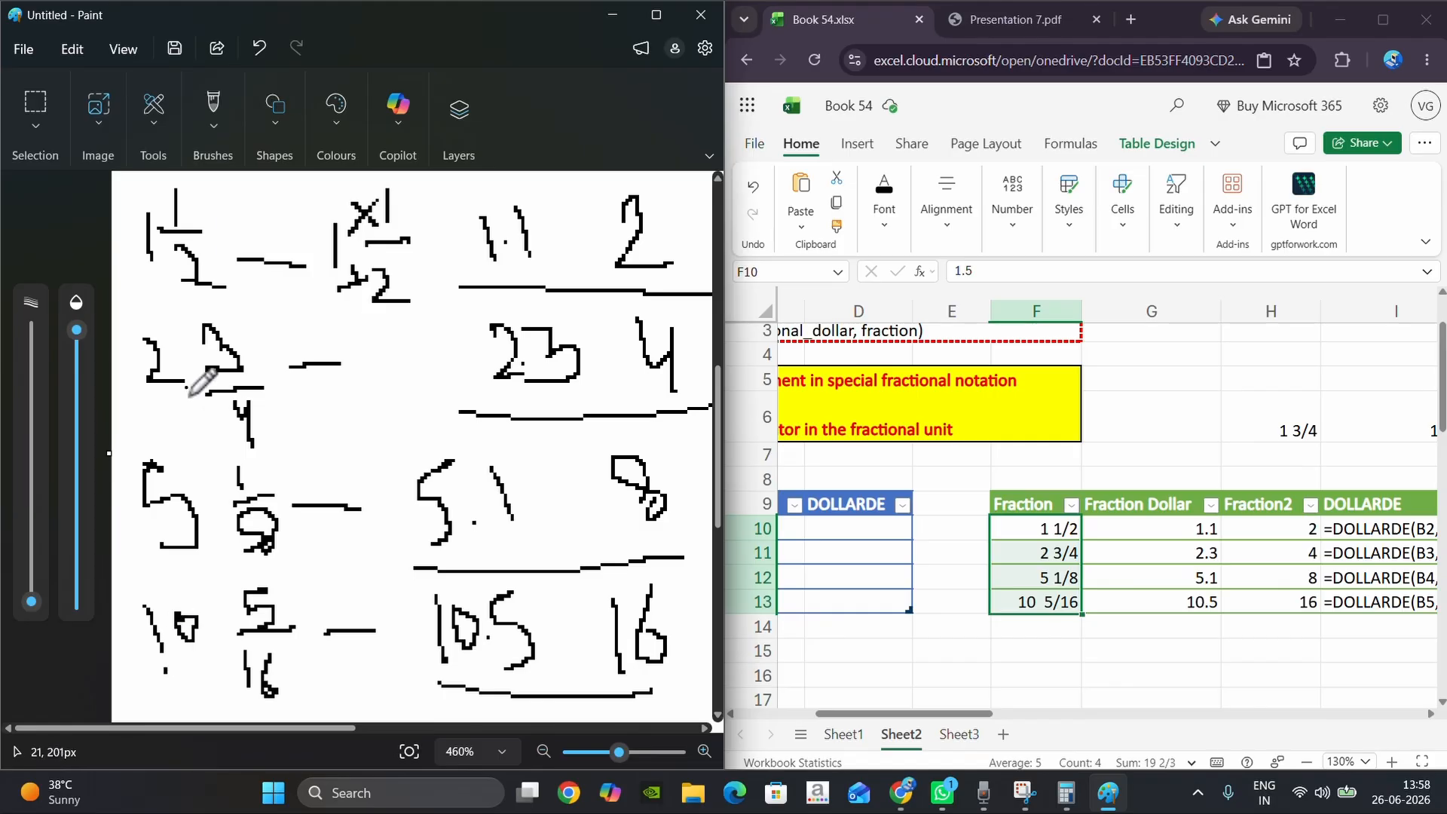
{"action": "left_click_drag", "start_coordinate": [1131, 530], "coordinate": [1120, 603]}
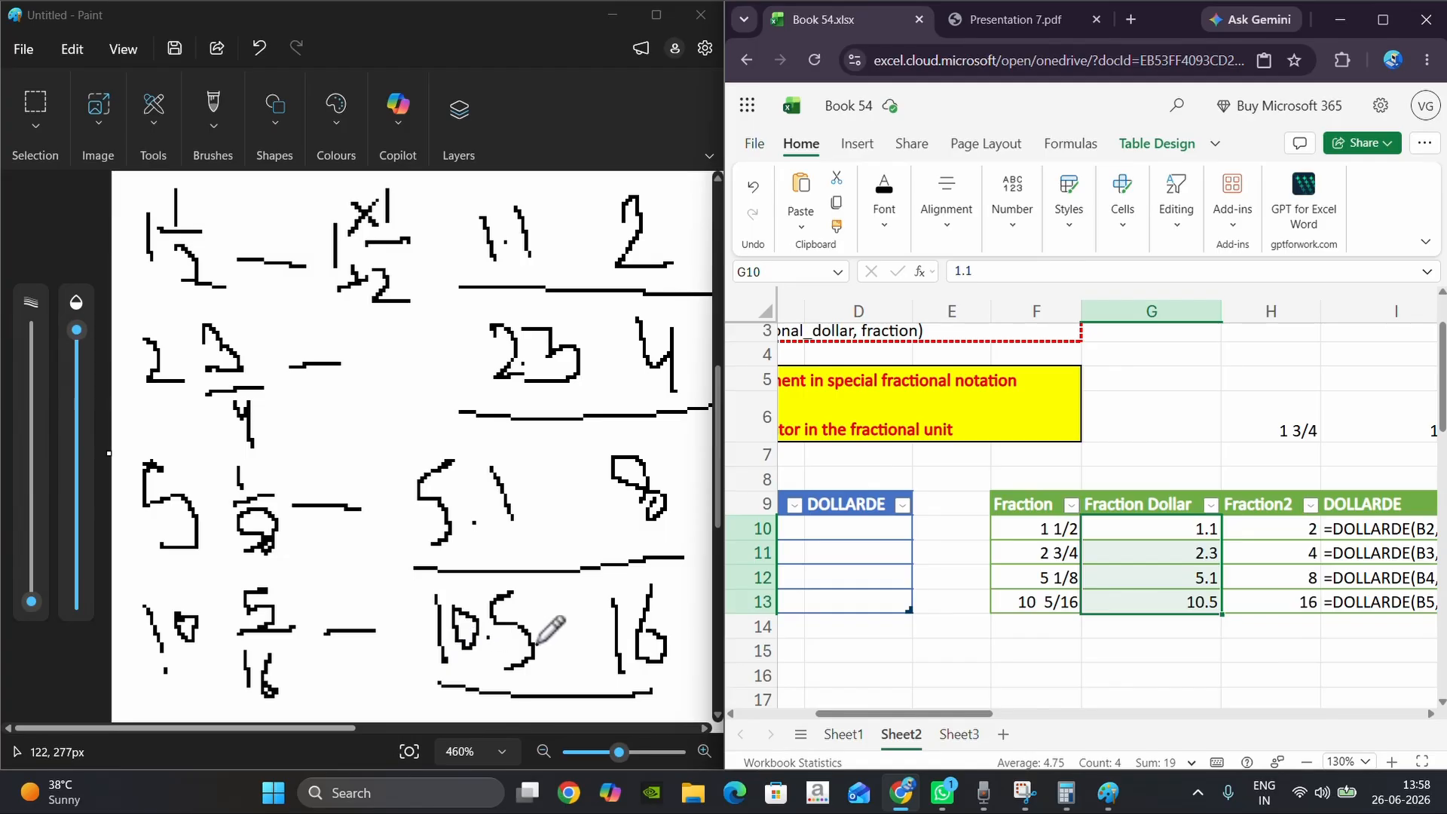
{"action": "left_click_drag", "start_coordinate": [1274, 529], "coordinate": [1264, 599]}
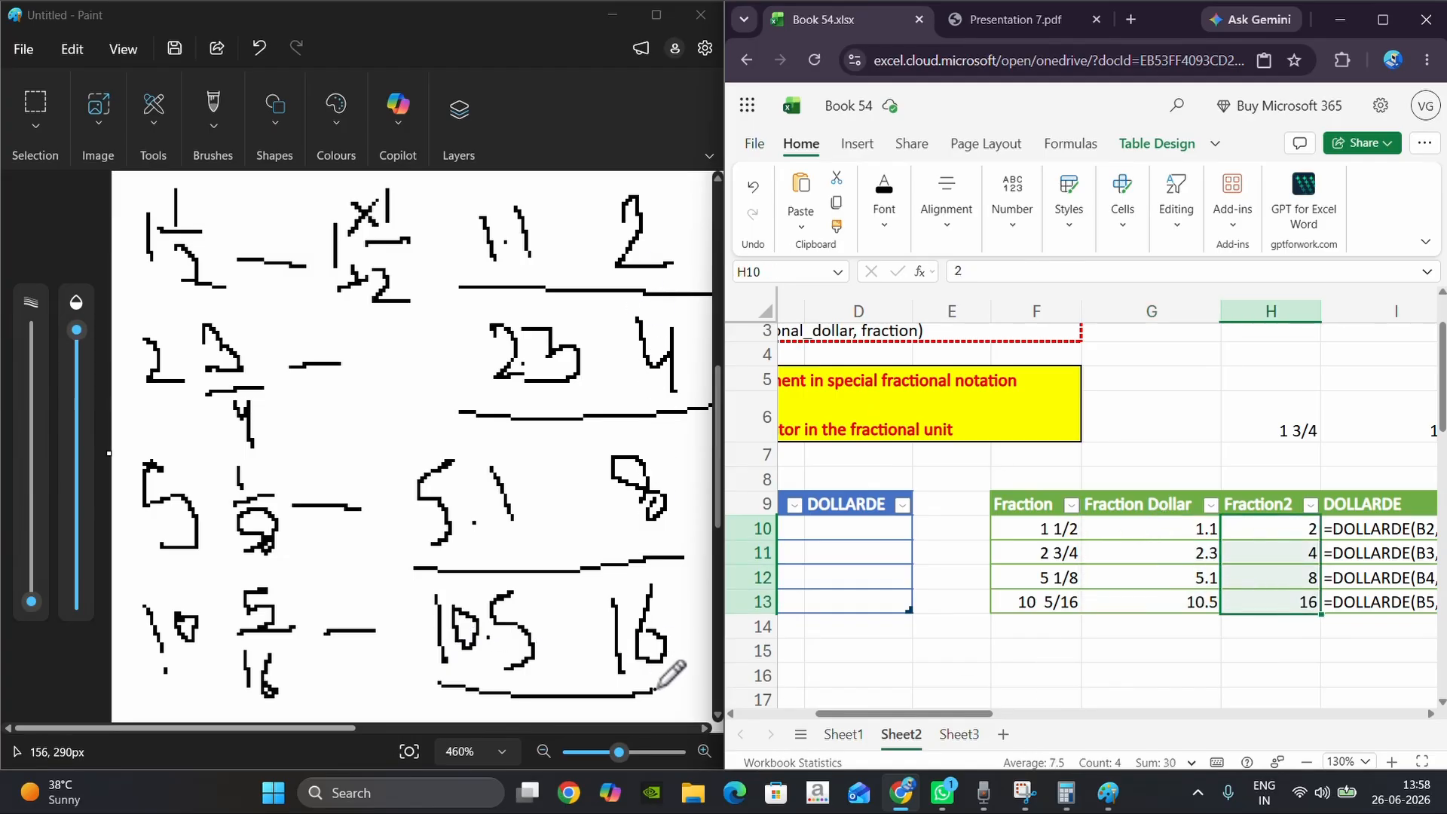
Maximize the workbook window and look over the DOLLARDE formulas in I10:I13 of the green table.
{"action": "left_click", "coordinate": [1382, 19]}
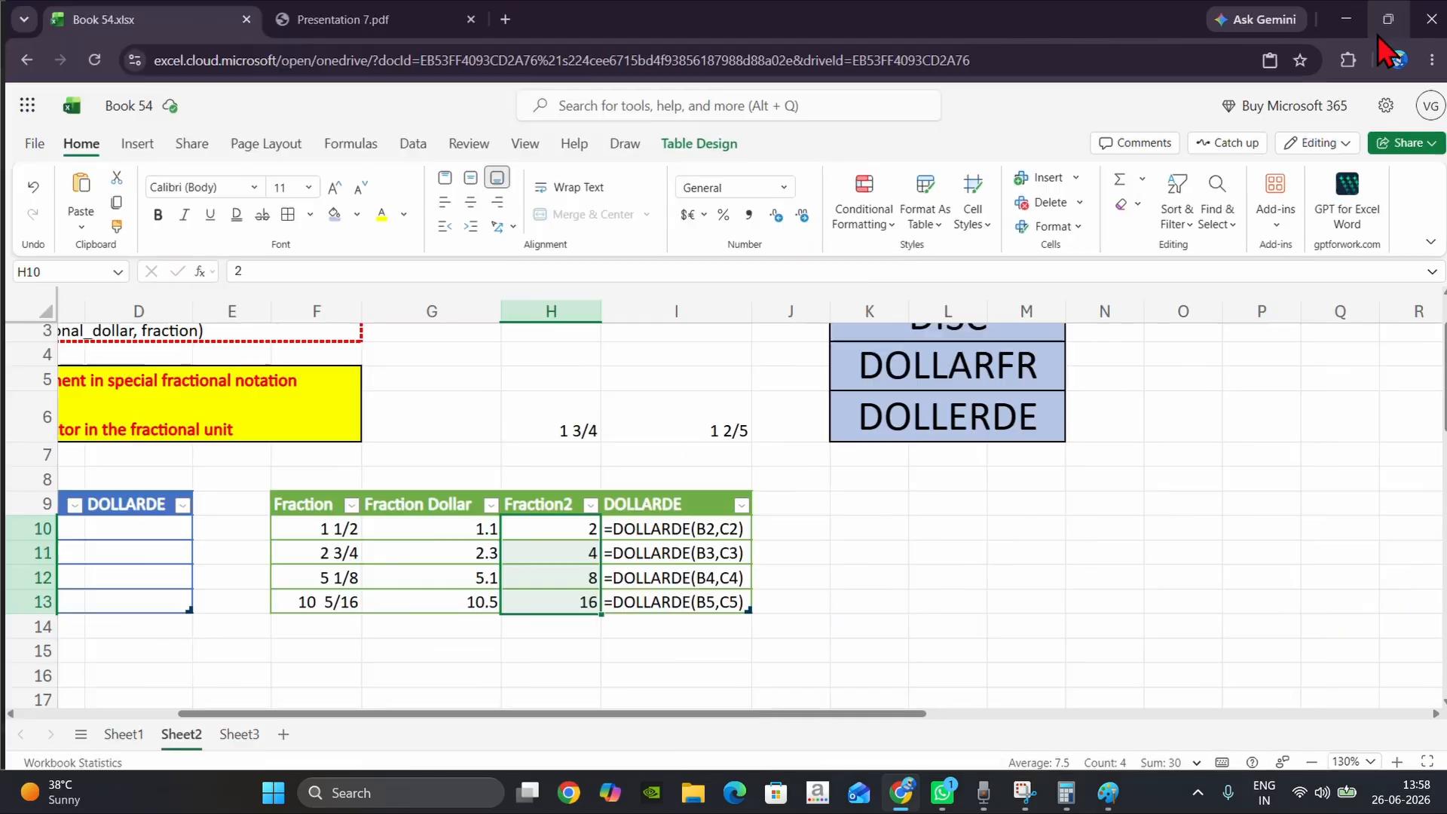
{"action": "left_click_drag", "start_coordinate": [701, 523], "coordinate": [705, 603]}
{"action": "left_click_drag", "start_coordinate": [575, 713], "coordinate": [417, 739]}
Try to copy the green table's values from F10:H13 into A10:C13 of the blue table.
{"action": "left_click_drag", "start_coordinate": [614, 528], "coordinate": [830, 601]}
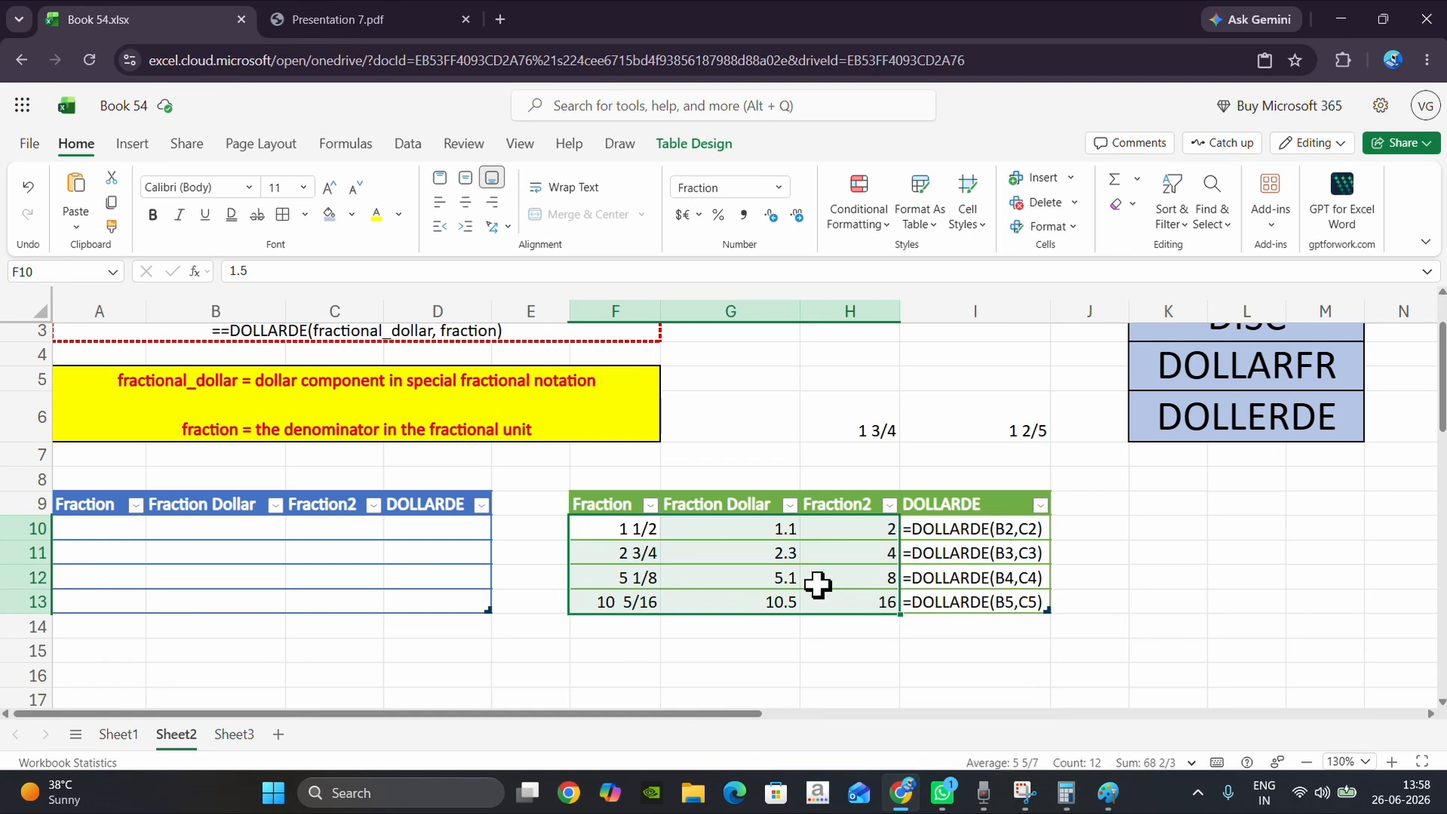
{"action": "key", "text": "ctrl+c"}
{"action": "left_click_drag", "start_coordinate": [117, 535], "coordinate": [323, 601]}
{"action": "key", "text": "ctrl+v"}
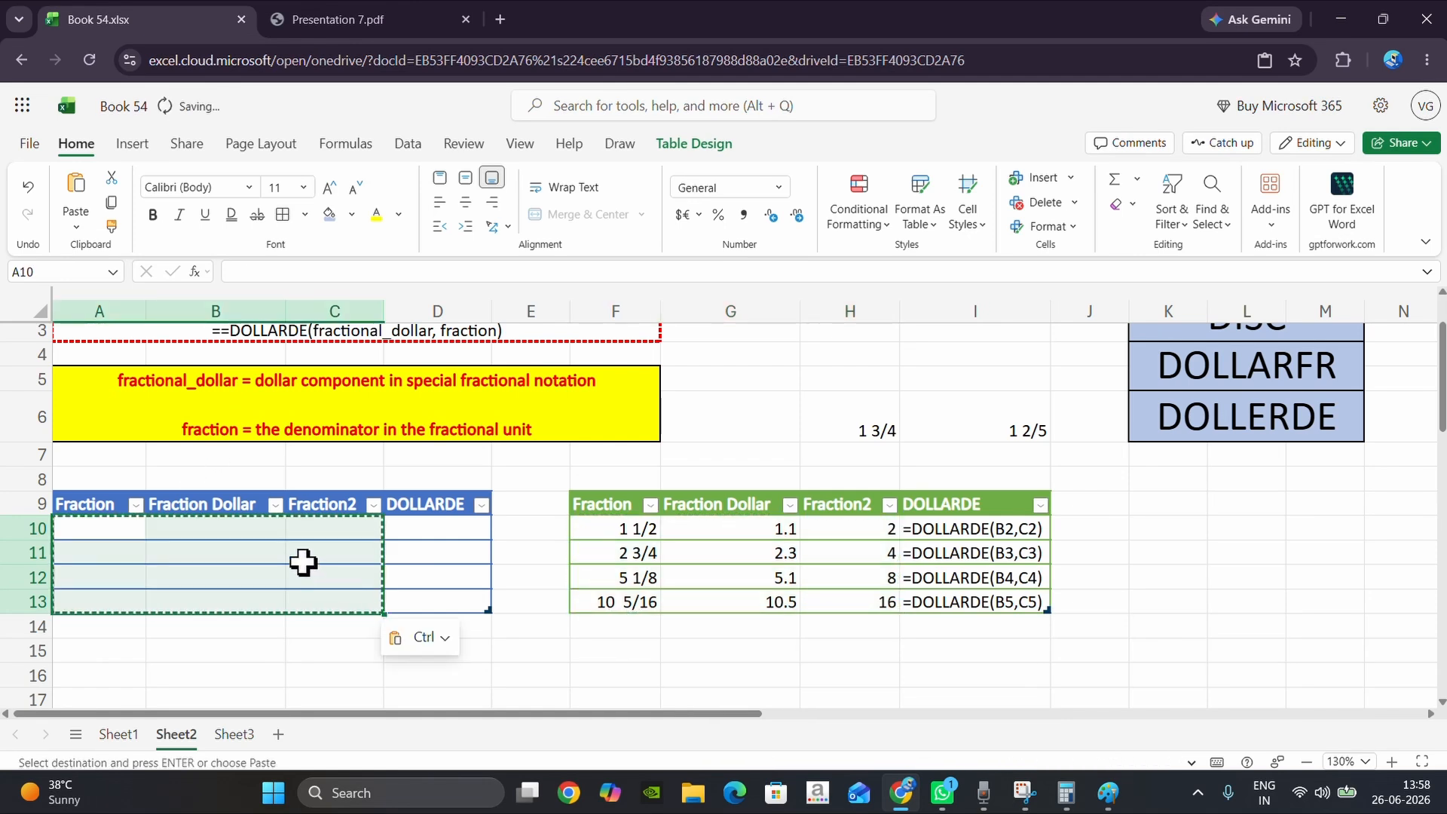
Copy the Fraction, Fraction Dollar and Fraction2 values from F10:H13 into the blue table's A10:C13.
{"action": "left_click_drag", "start_coordinate": [614, 528], "coordinate": [812, 596]}
{"action": "key", "text": "ctrl+c"}
{"action": "left_click_drag", "start_coordinate": [98, 528], "coordinate": [331, 602]}
{"action": "key", "text": "ctrl+v"}
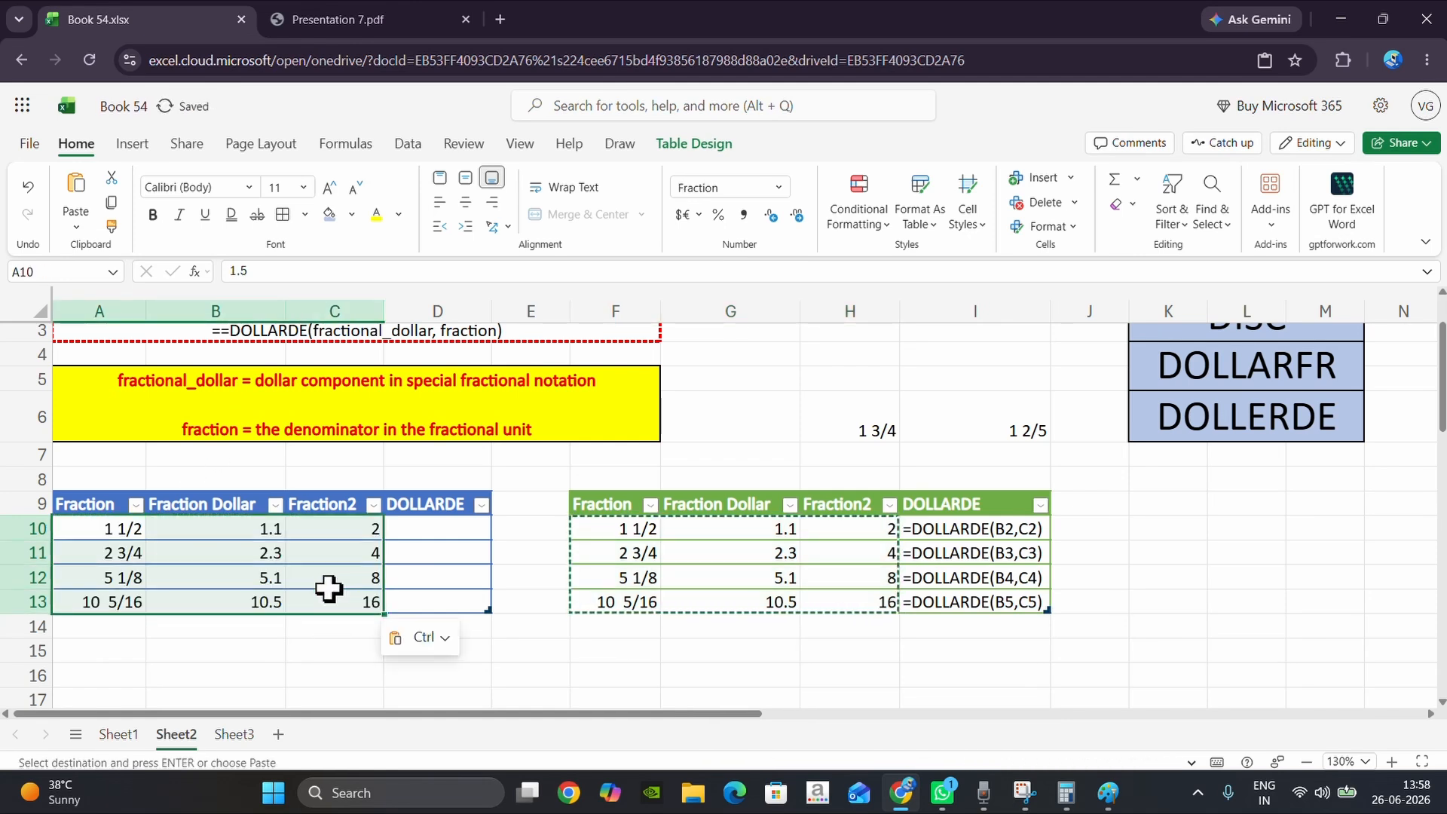
{"action": "left_click", "coordinate": [377, 652]}
Enter a DOLLARDE formula in D10 that uses the row's Fraction Dollar and Fraction2 values as its arguments.
{"action": "left_click", "coordinate": [409, 527]}
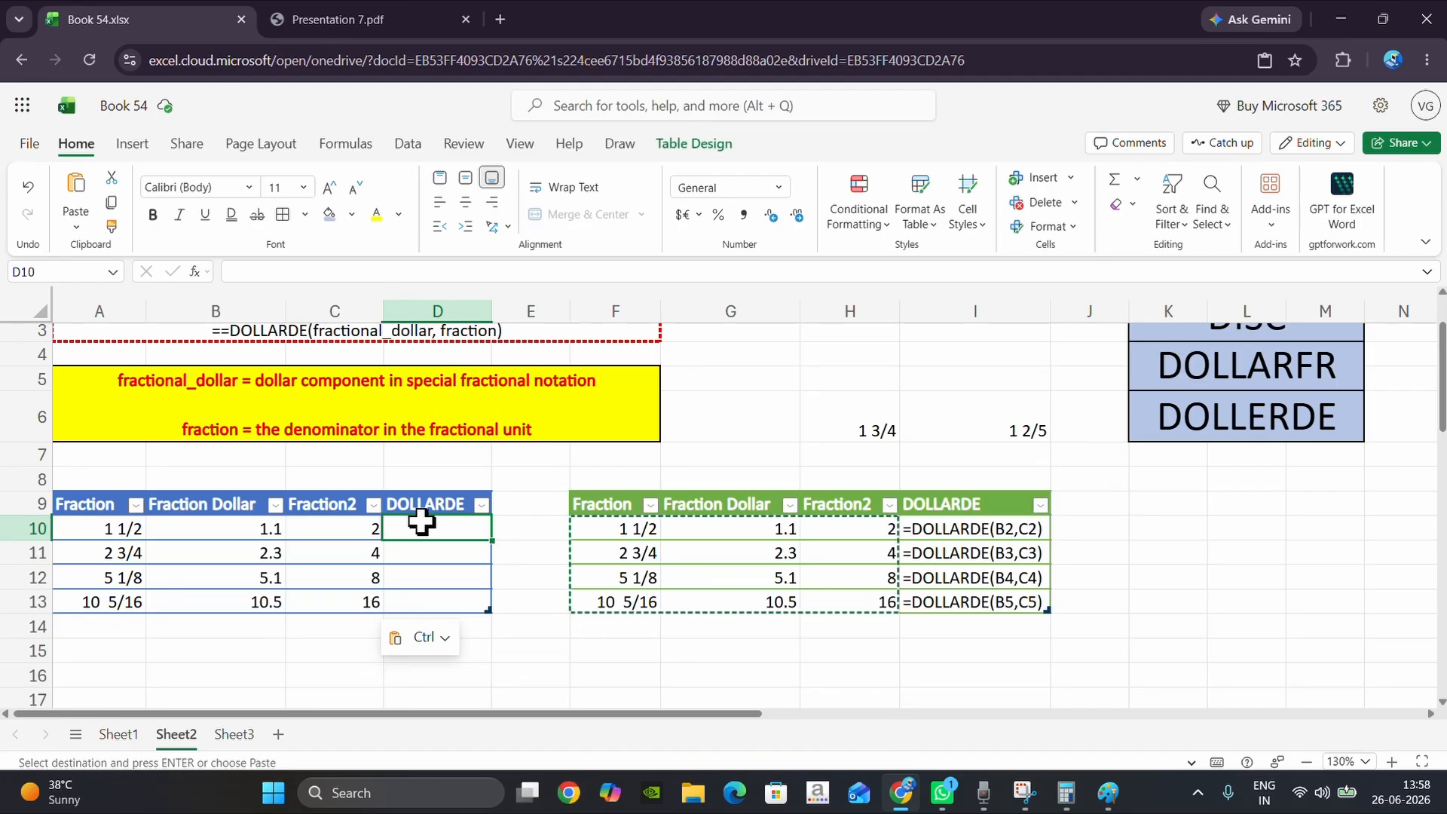
{"action": "type", "text": "=DO"}
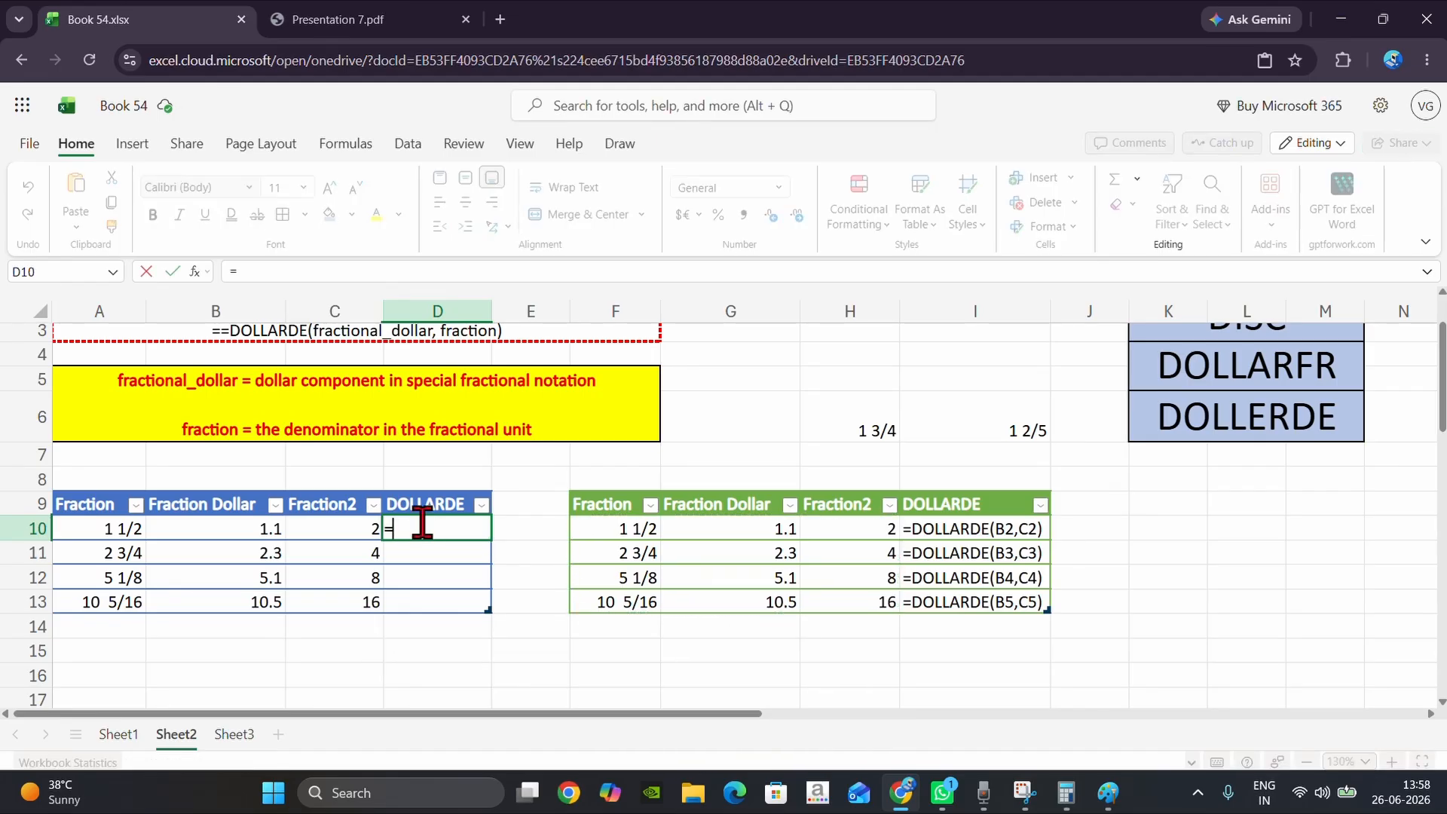
{"action": "key", "text": "Down"}
{"action": "key", "text": "Down"}
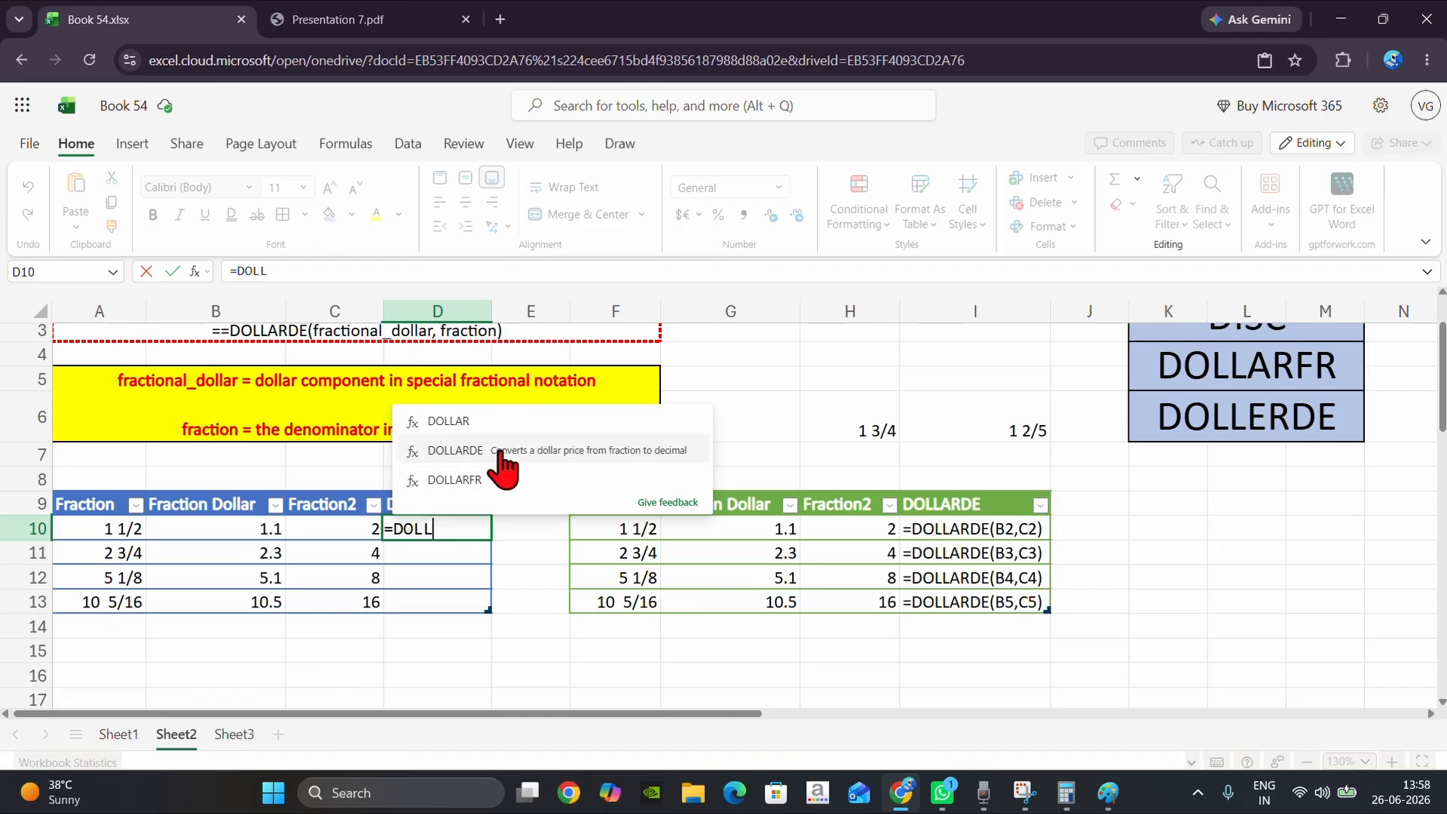
{"action": "type", "text": "LL"}
{"action": "left_click", "coordinate": [500, 456]}
{"action": "scroll", "coordinate": [501, 460], "scroll_direction": "down", "scroll_amount": 1}
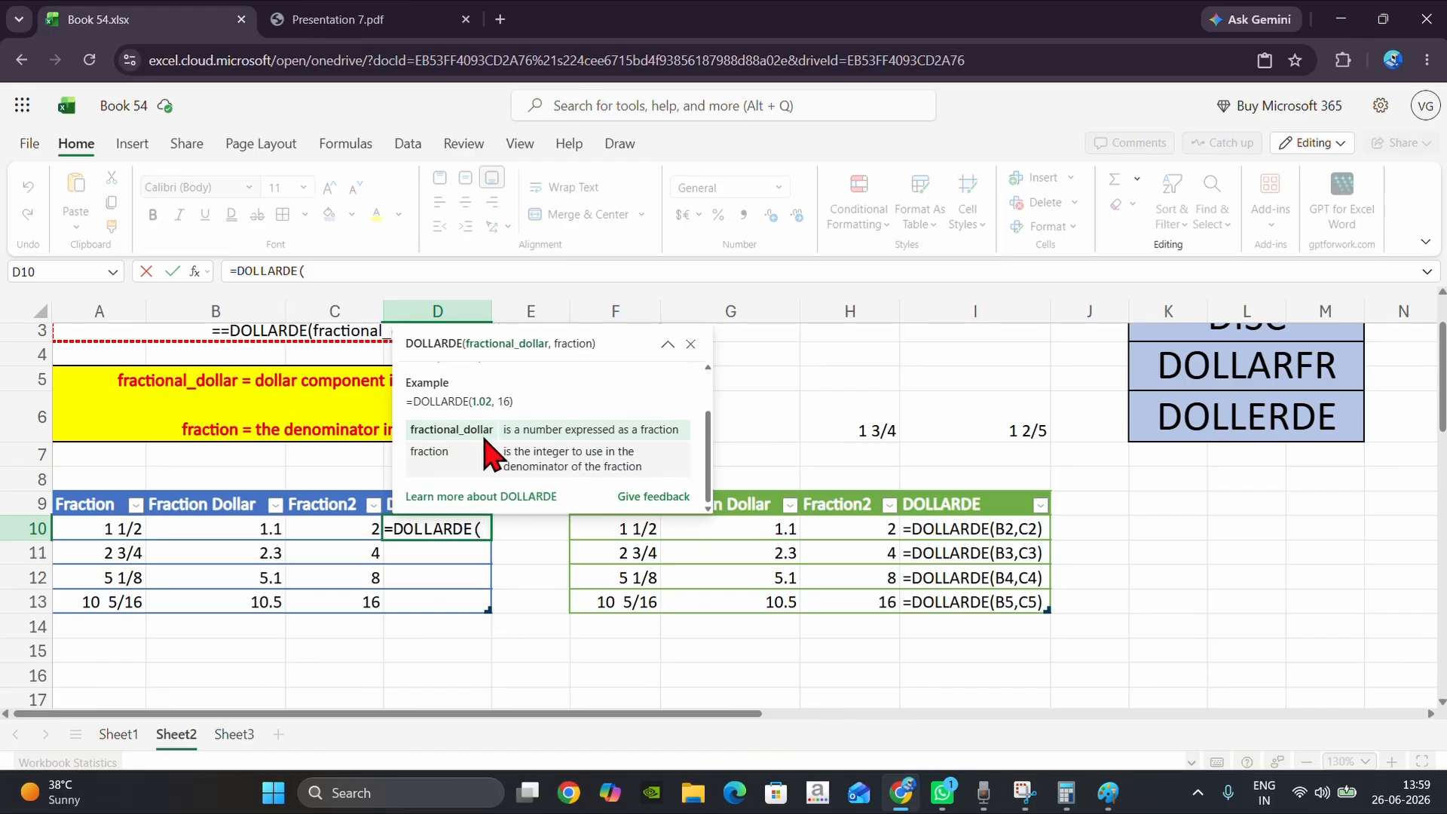
{"action": "left_click", "coordinate": [238, 531]}
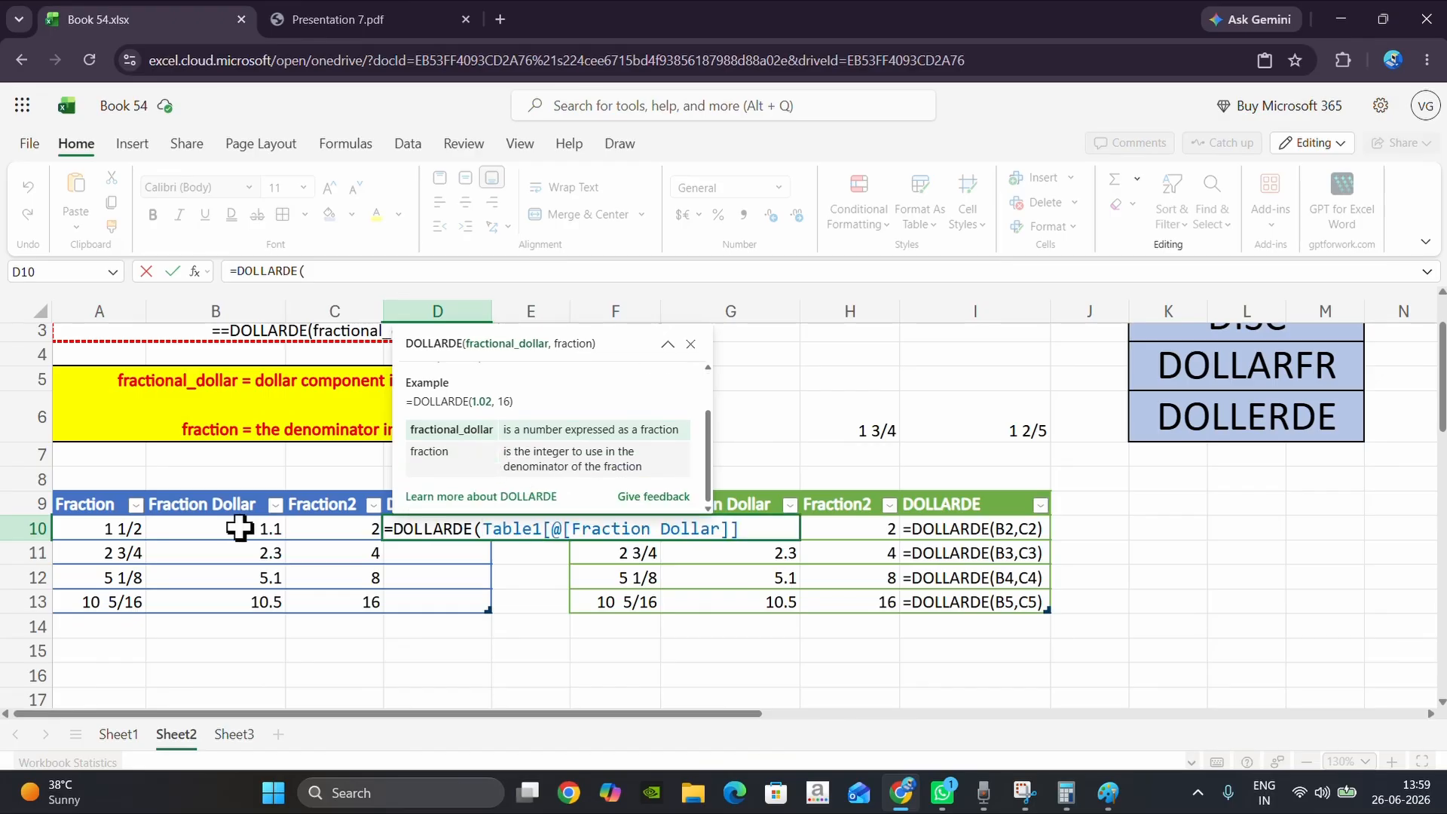
{"action": "type", "text": ","}
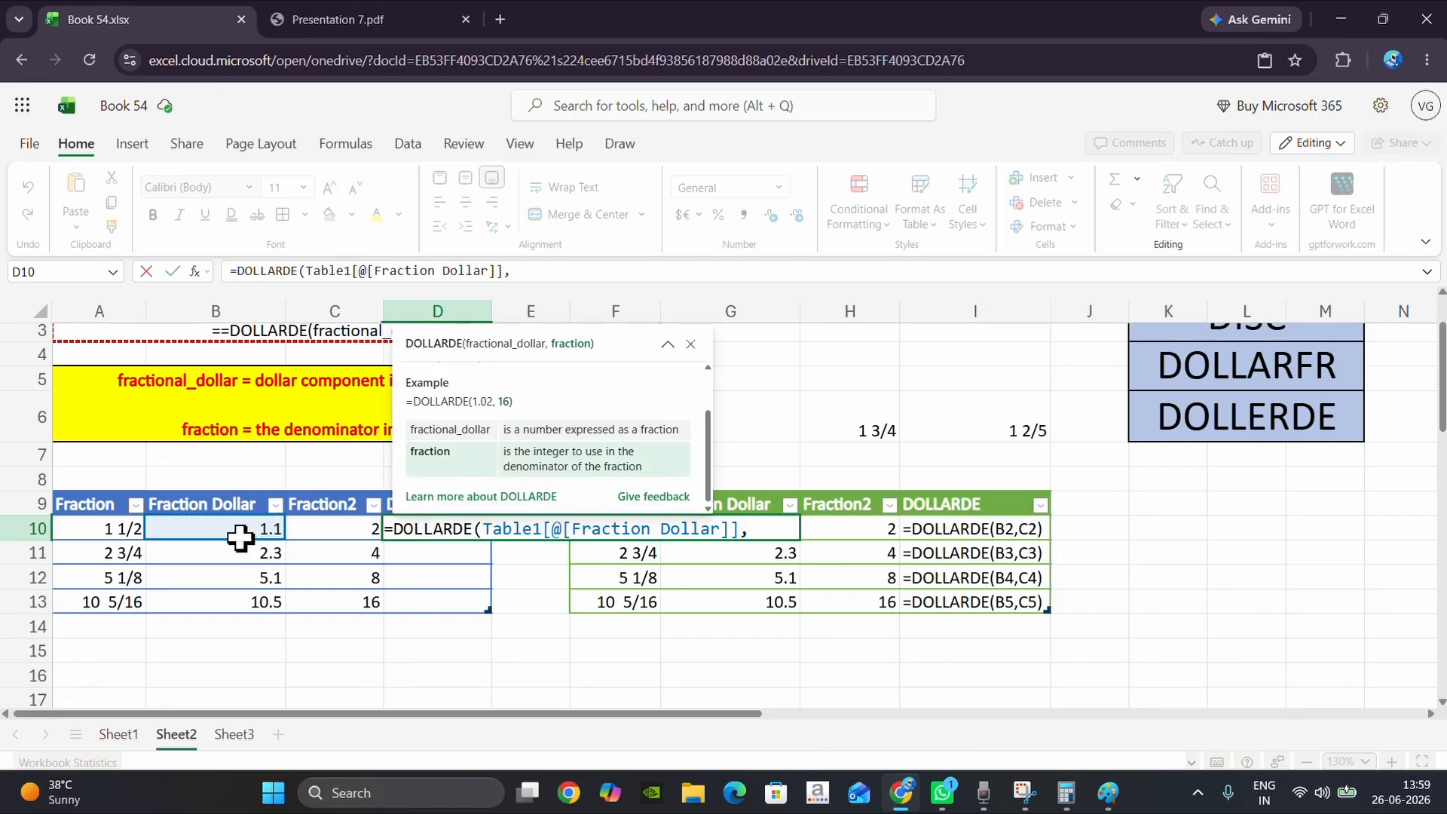
{"action": "left_click", "coordinate": [327, 525]}
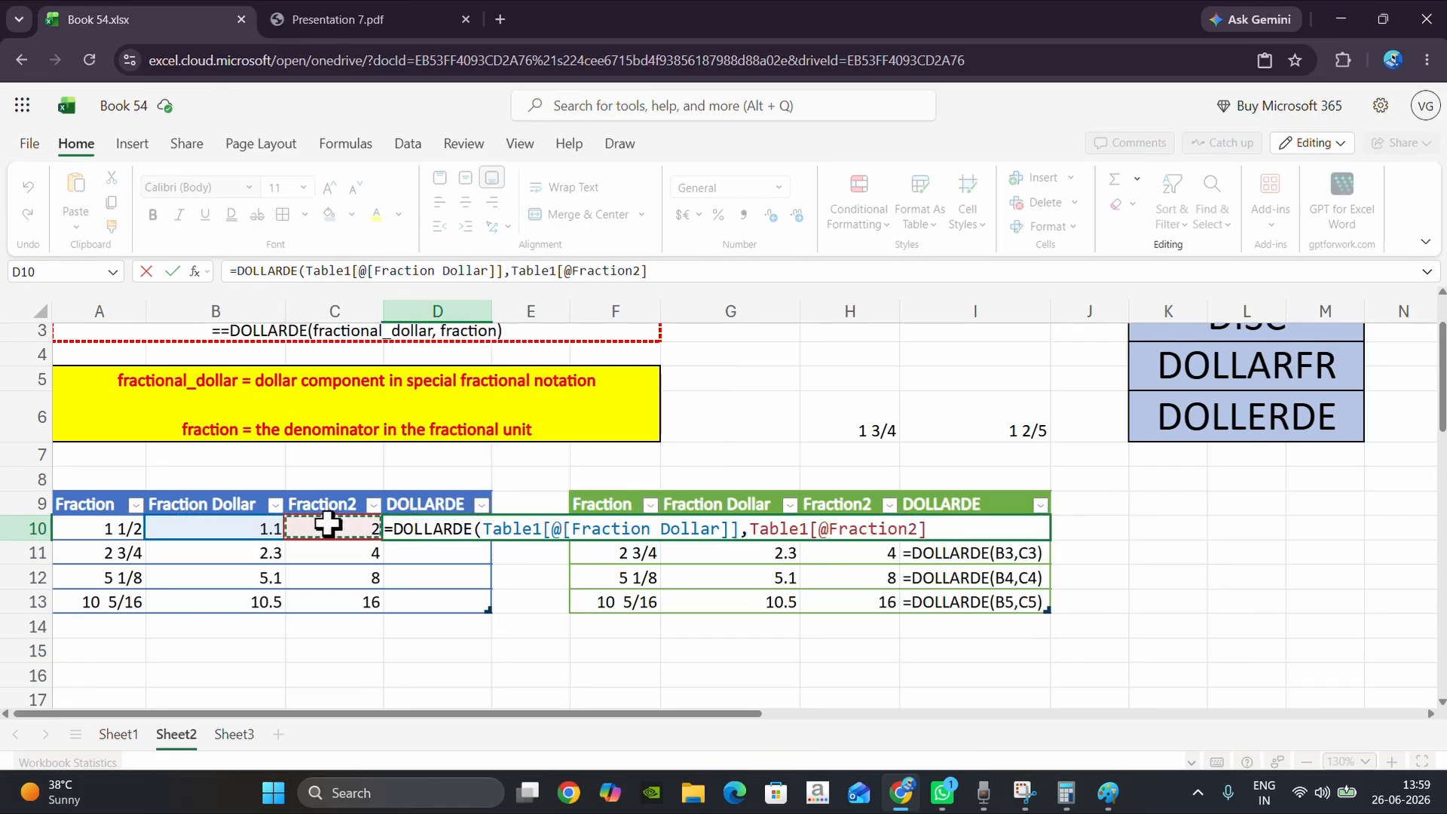
{"action": "key", "text": "Return"}
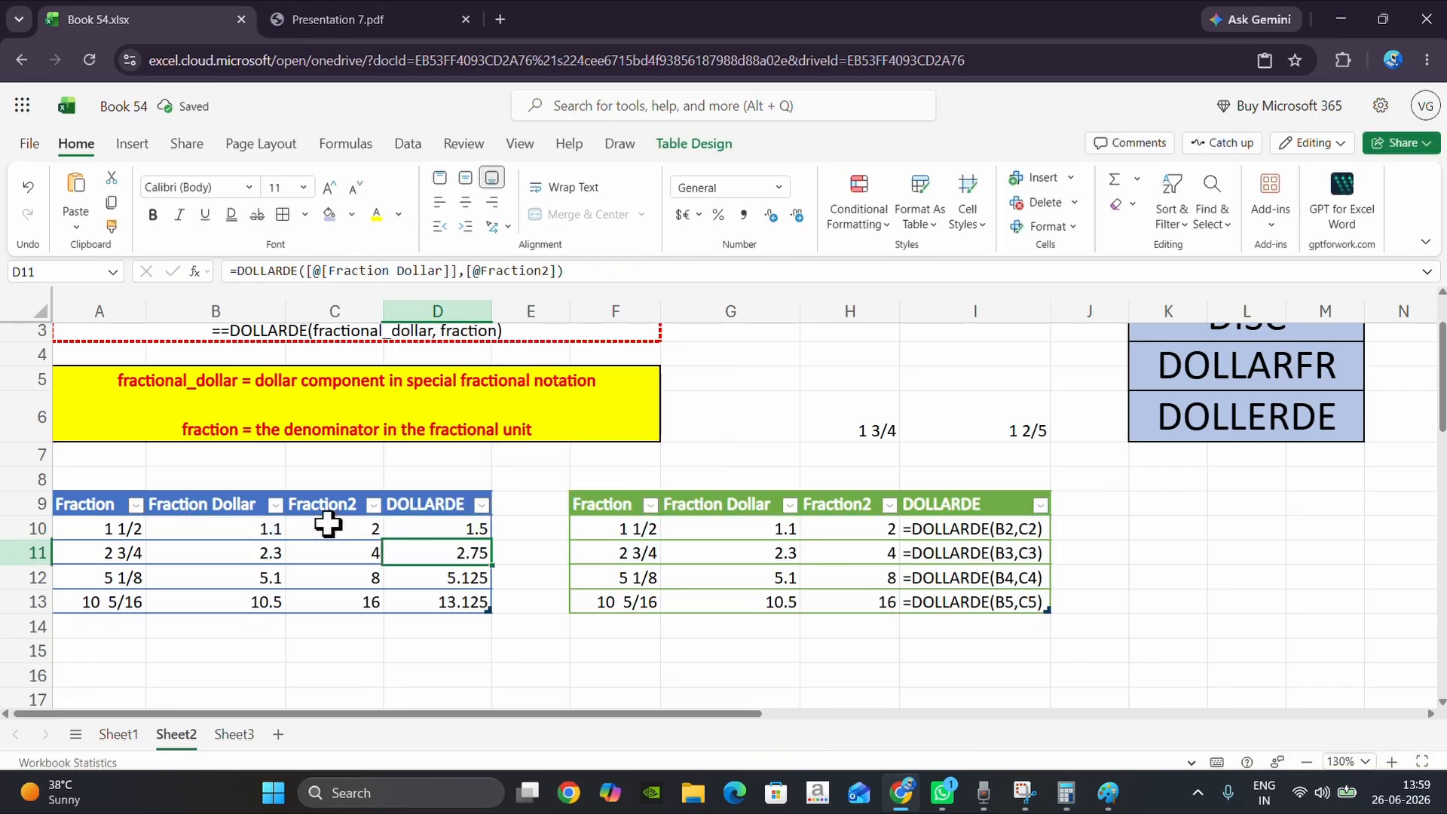
Review the results in the blue table's DOLLARDE column, D10 to D13.
{"action": "left_click_drag", "start_coordinate": [453, 529], "coordinate": [450, 601]}
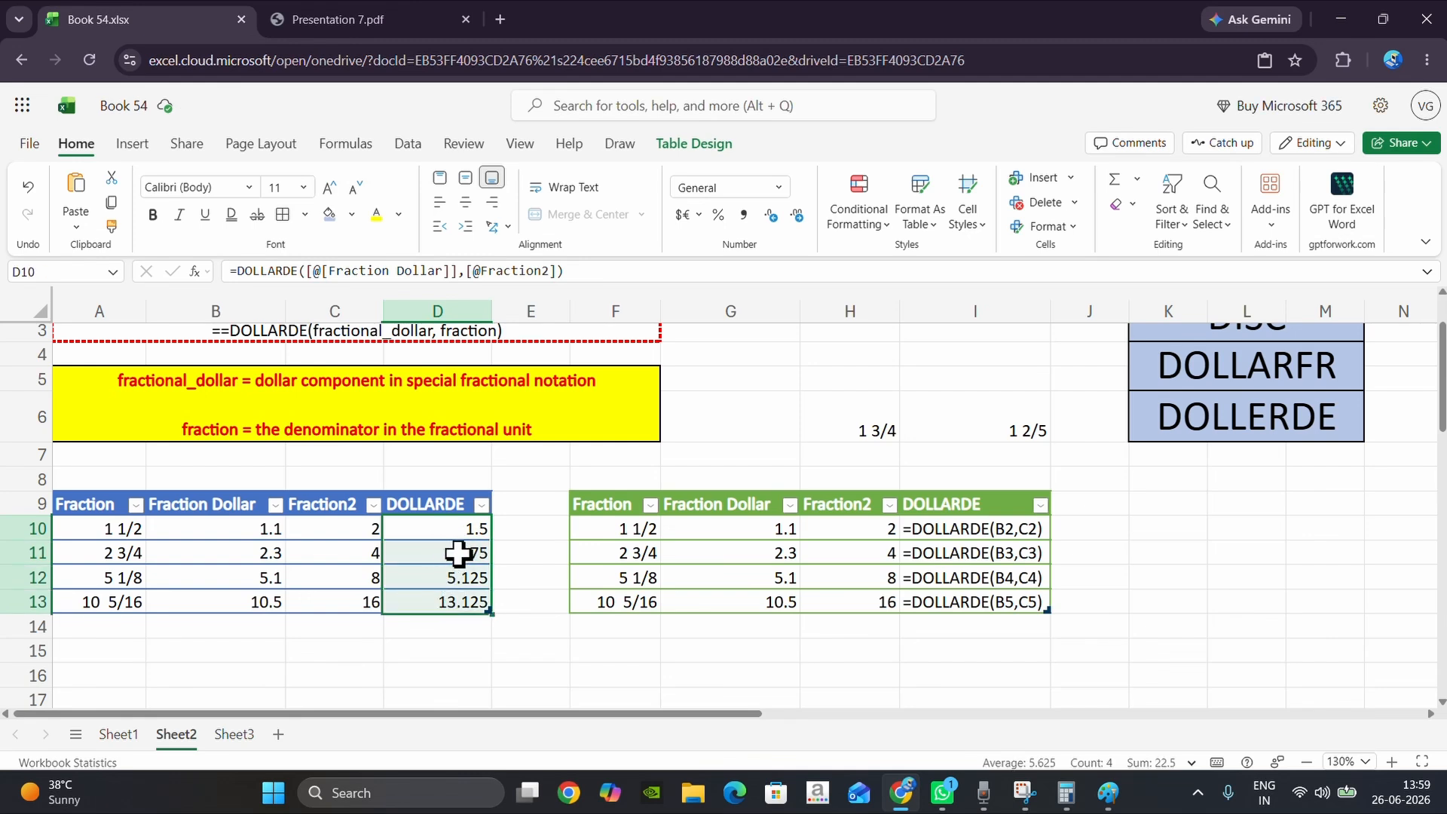
{"action": "left_click", "coordinate": [453, 575]}
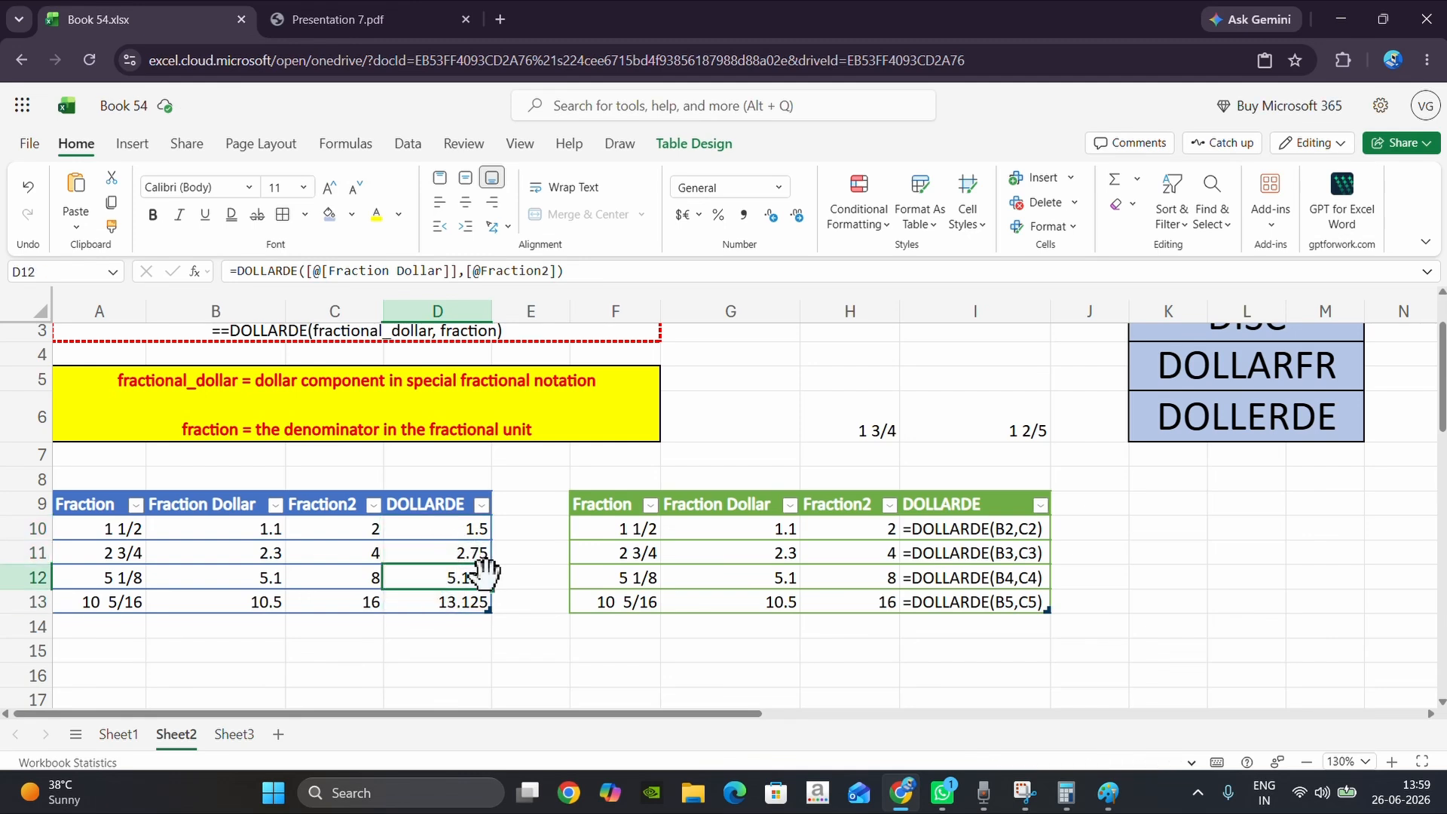
{"action": "left_click_drag", "start_coordinate": [458, 527], "coordinate": [441, 606]}
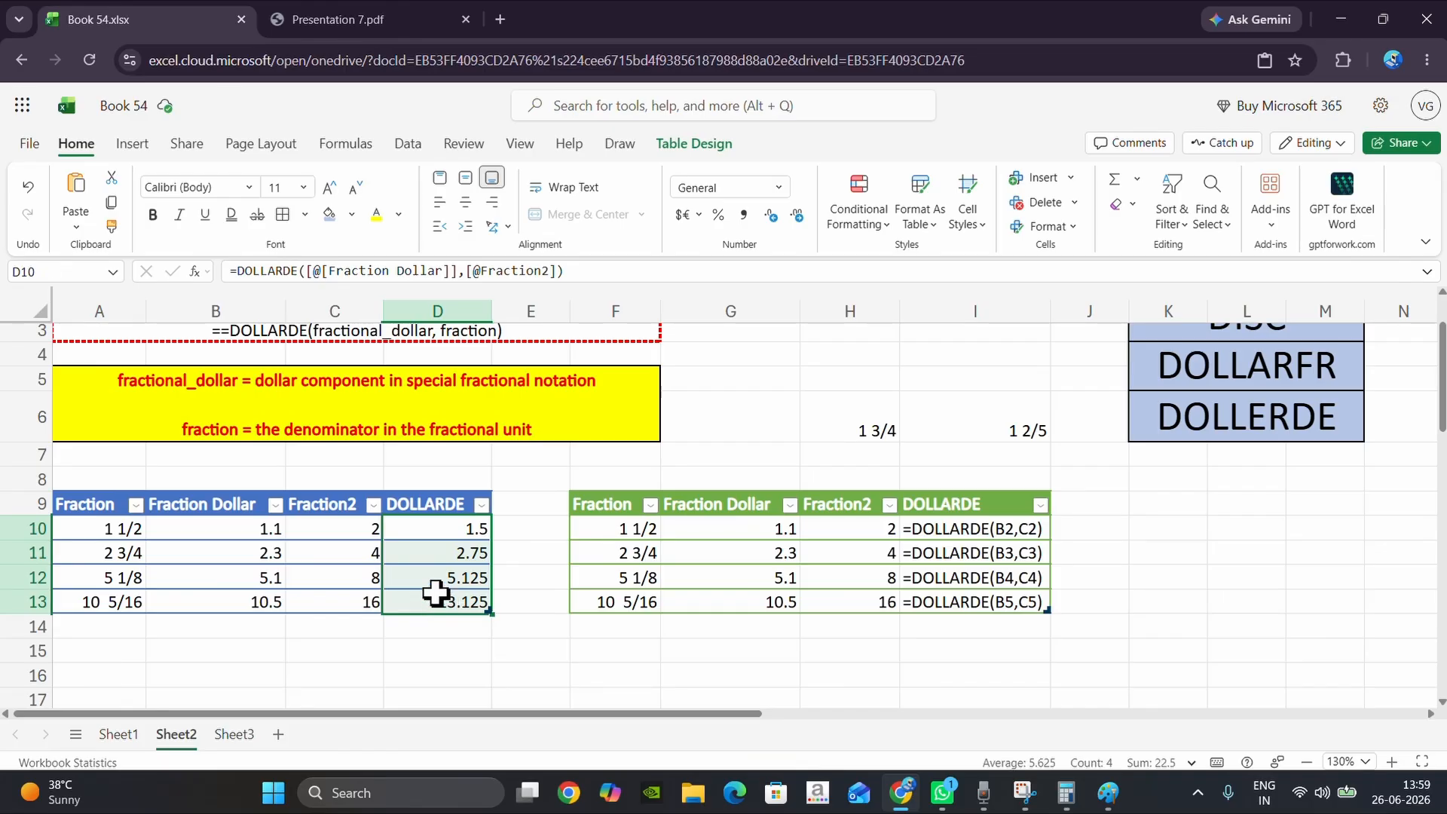
Compare the blue table's Fraction values in A10:A13 with the DOLLARDE values in D10:D13.
{"action": "left_click", "coordinate": [432, 536]}
{"action": "left_click_drag", "start_coordinate": [432, 536], "coordinate": [437, 605]}
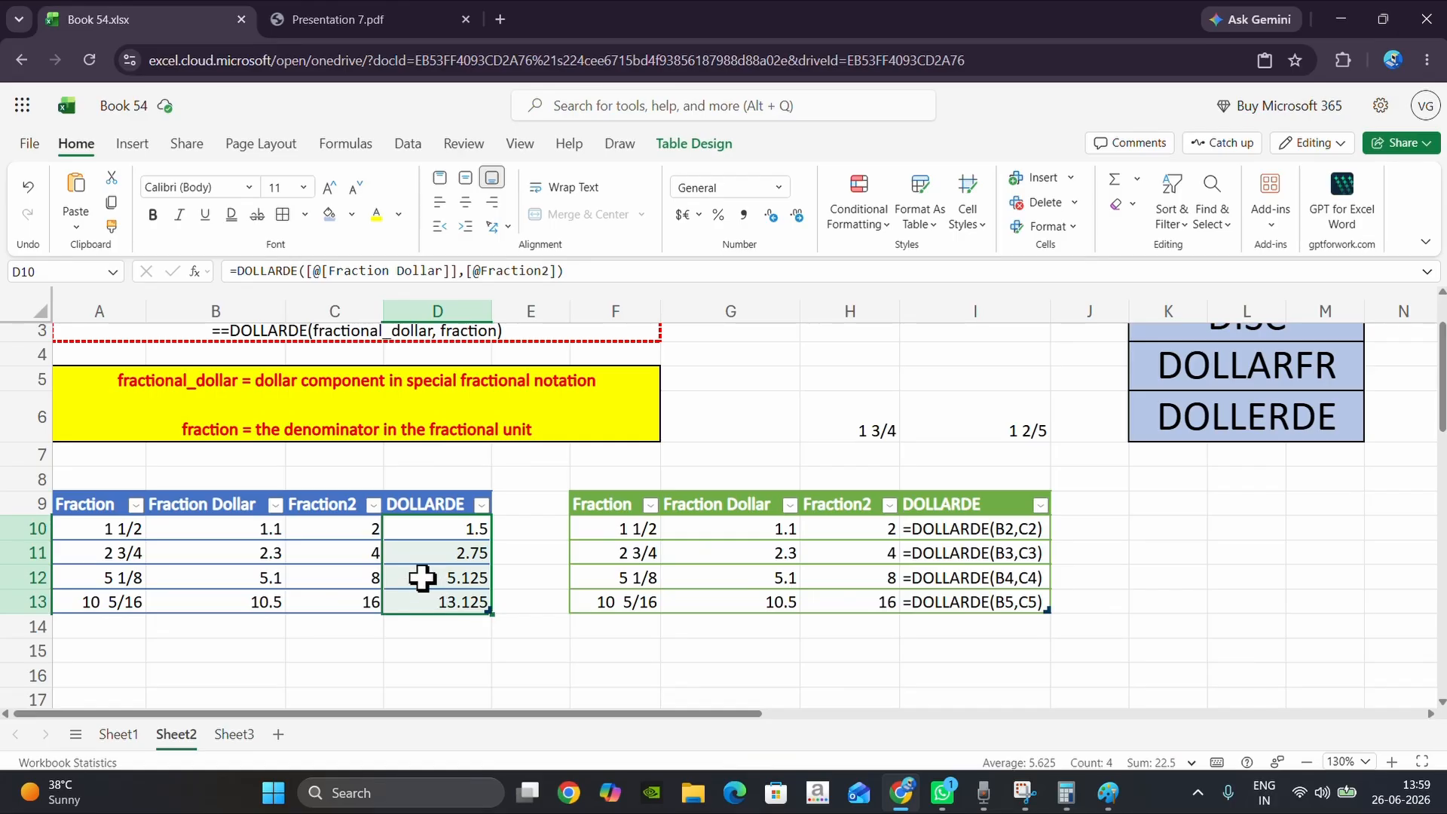
{"action": "left_click_drag", "start_coordinate": [98, 531], "coordinate": [106, 603]}
{"action": "left_click_drag", "start_coordinate": [444, 530], "coordinate": [429, 595]}
{"action": "left_click_drag", "start_coordinate": [84, 529], "coordinate": [100, 600]}
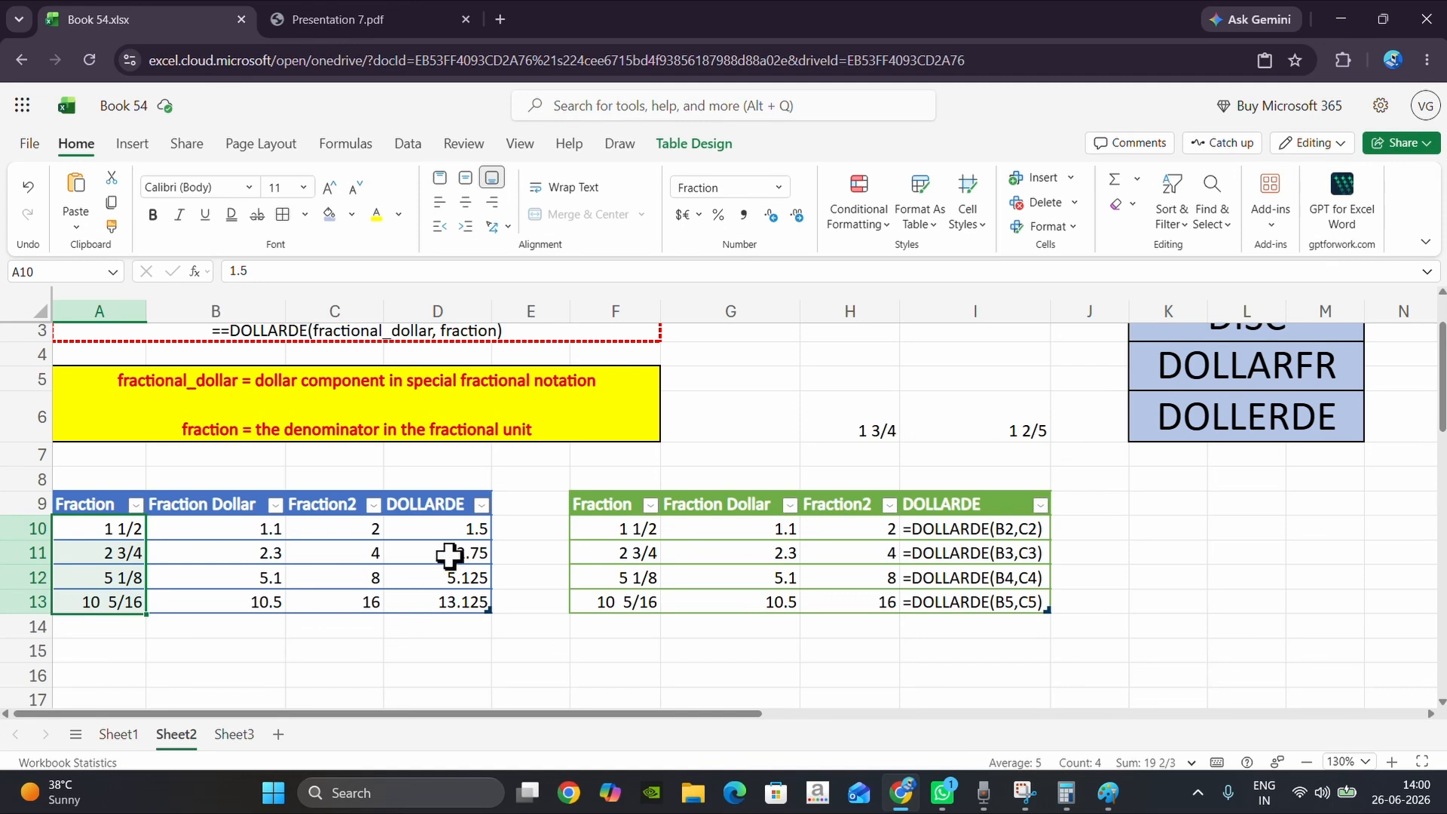
{"action": "left_click_drag", "start_coordinate": [451, 534], "coordinate": [445, 603]}
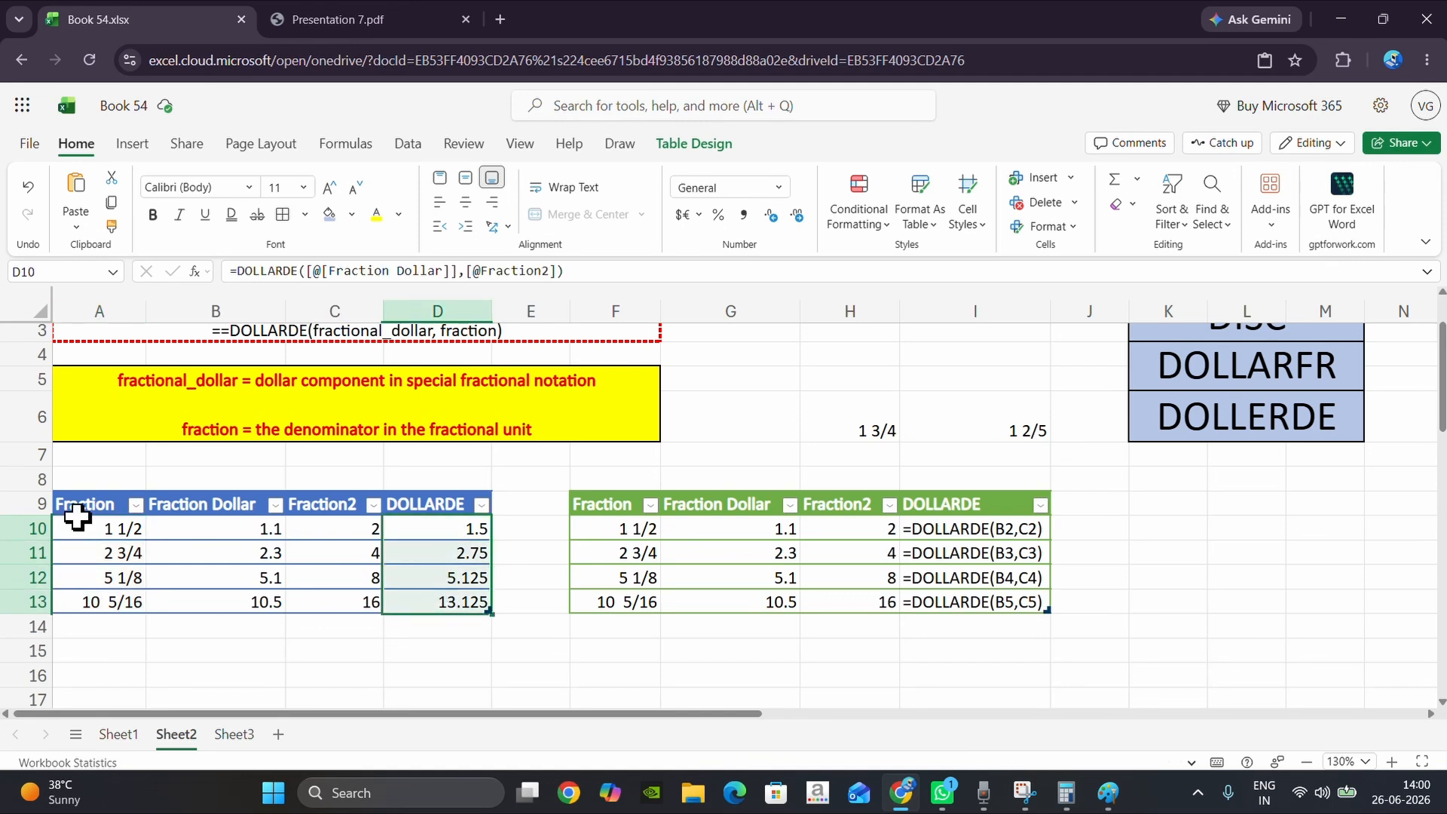
{"action": "left_click_drag", "start_coordinate": [77, 520], "coordinate": [87, 602]}
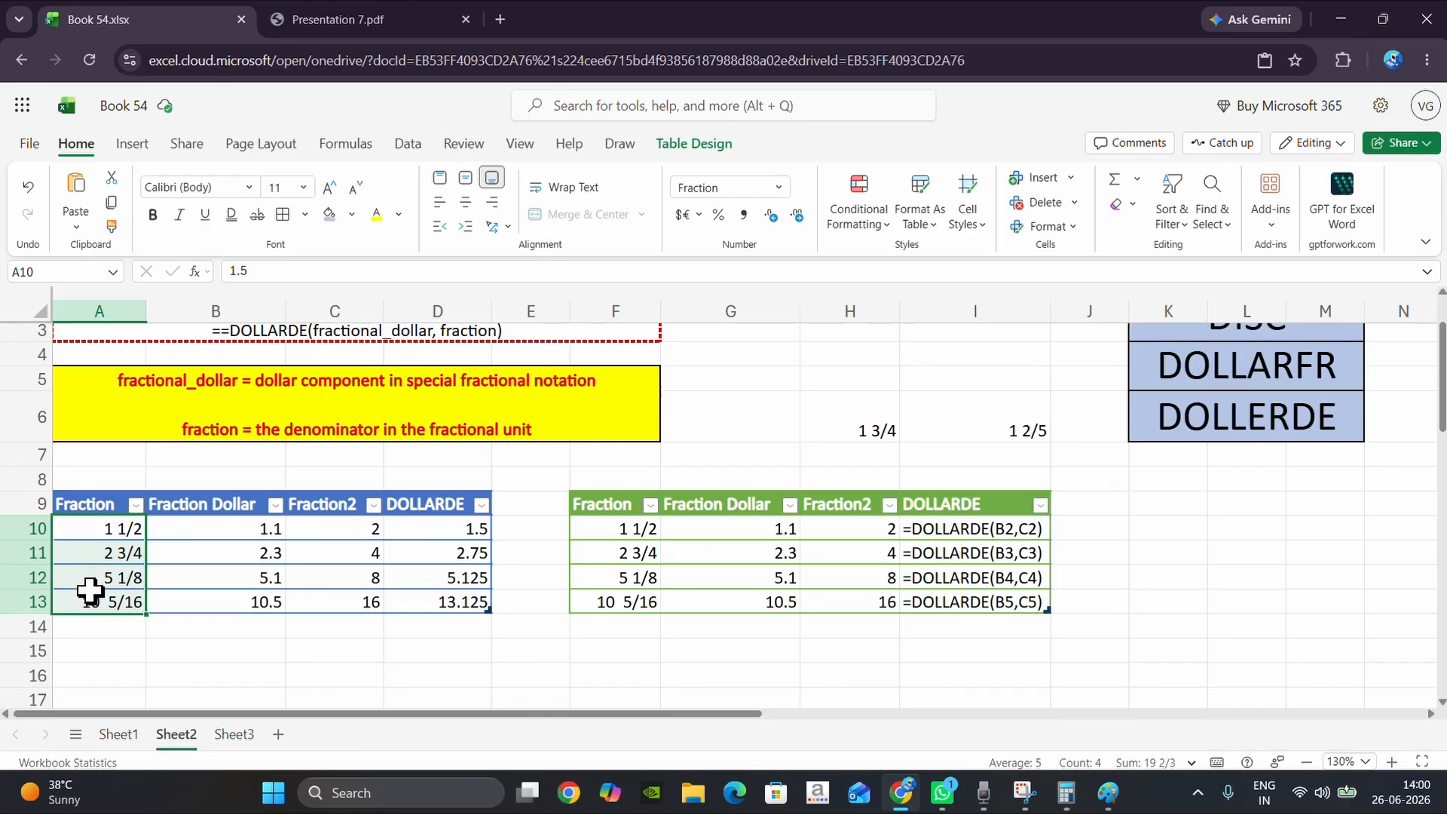
Add the heading DOLLARFR in D15 with a light blue fill and a yellow font.
{"action": "scroll", "coordinate": [566, 672], "scroll_direction": "down", "scroll_amount": 3}
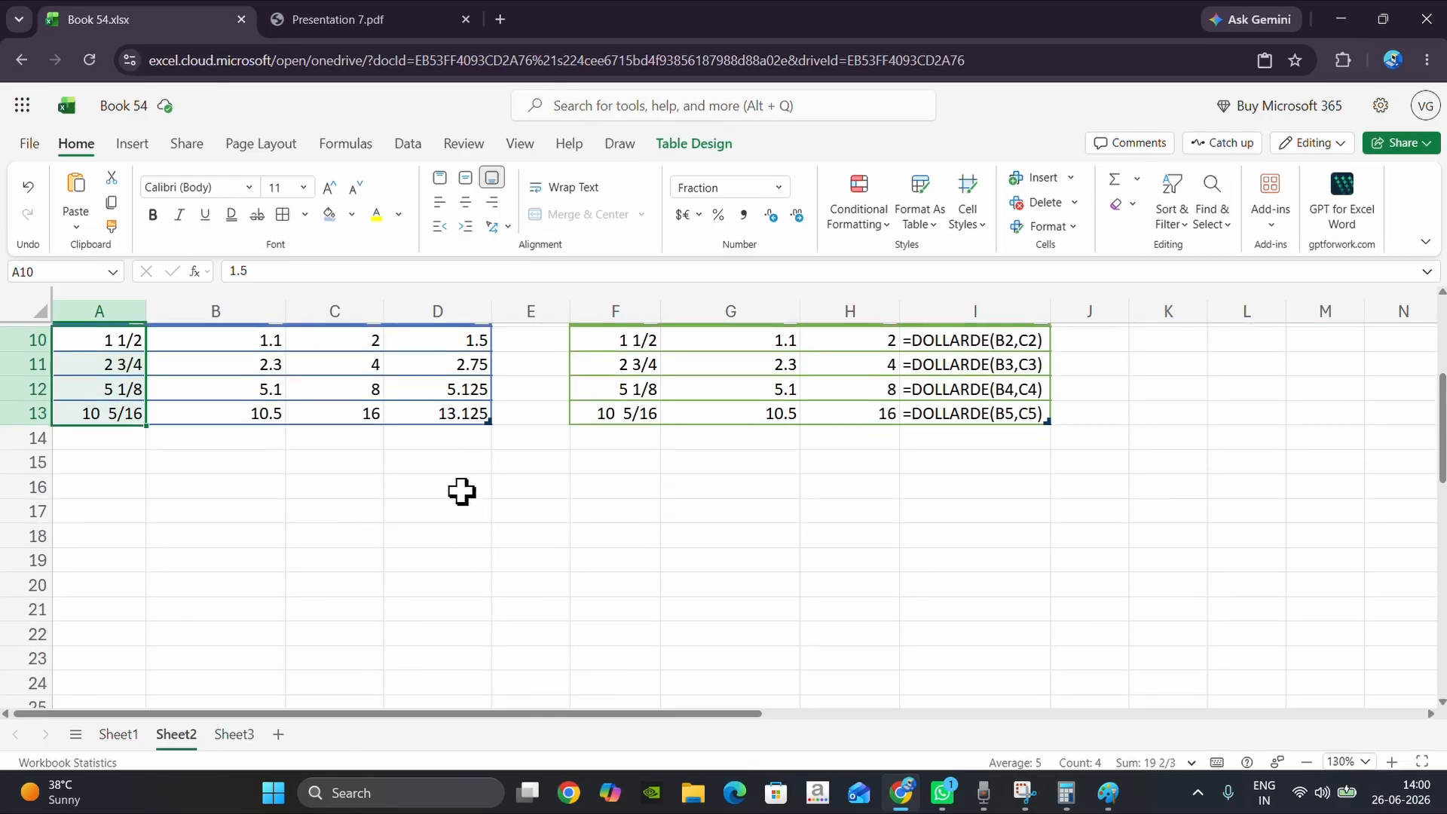
{"action": "scroll", "coordinate": [461, 491], "scroll_direction": "up", "scroll_amount": 2}
{"action": "left_click", "coordinate": [439, 558]}
{"action": "type", "text": "DOLLARFE"}
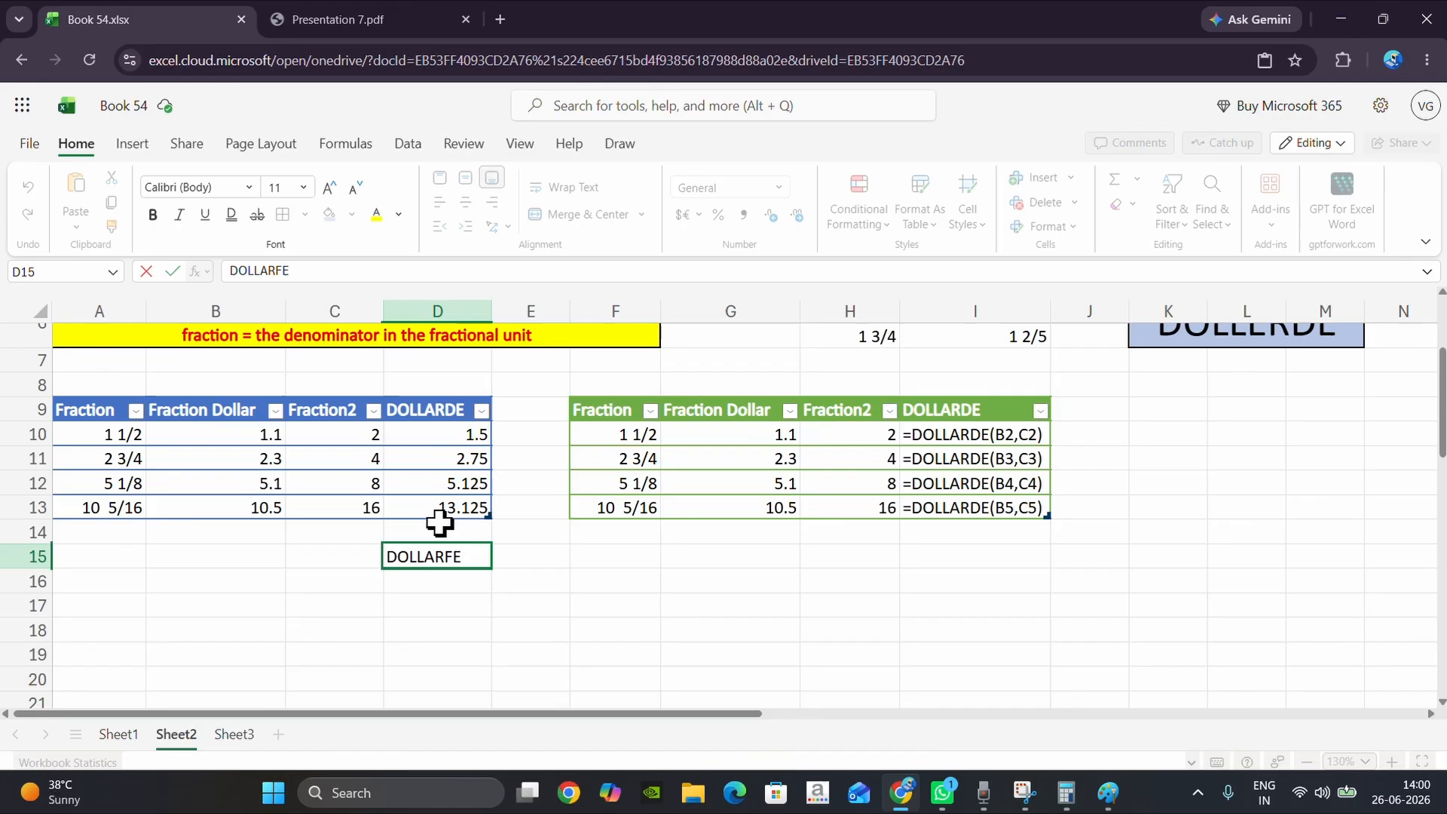
{"action": "key", "text": "BackSpace"}
{"action": "type", "text": "R"}
{"action": "key", "text": "ctrl+Return"}
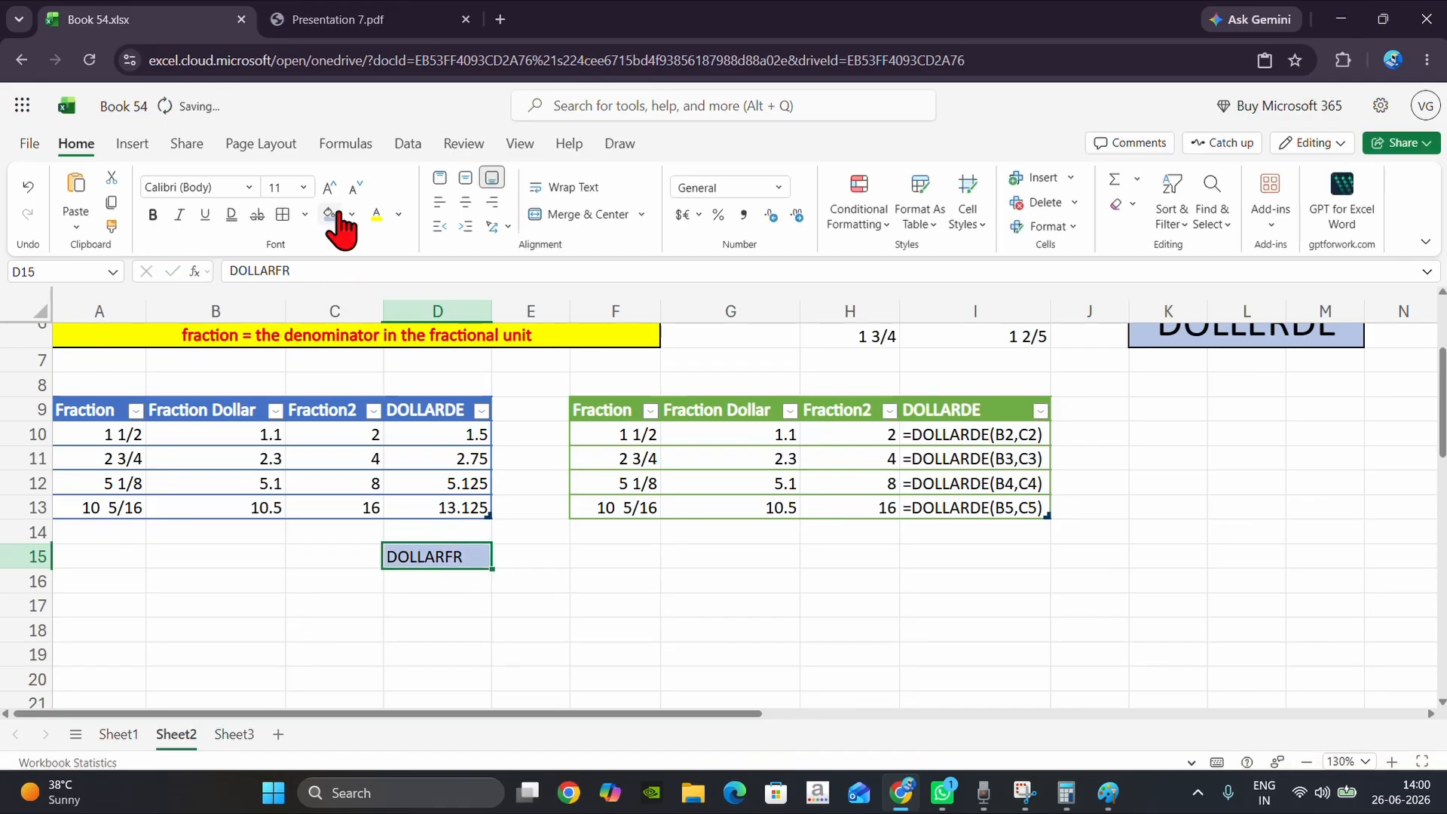
{"action": "left_click", "coordinate": [377, 215]}
Enter =DOLLARFR(D10,C10) in D16 to convert the first decimal value back to fractional dollar notation.
{"action": "left_click", "coordinate": [456, 585]}
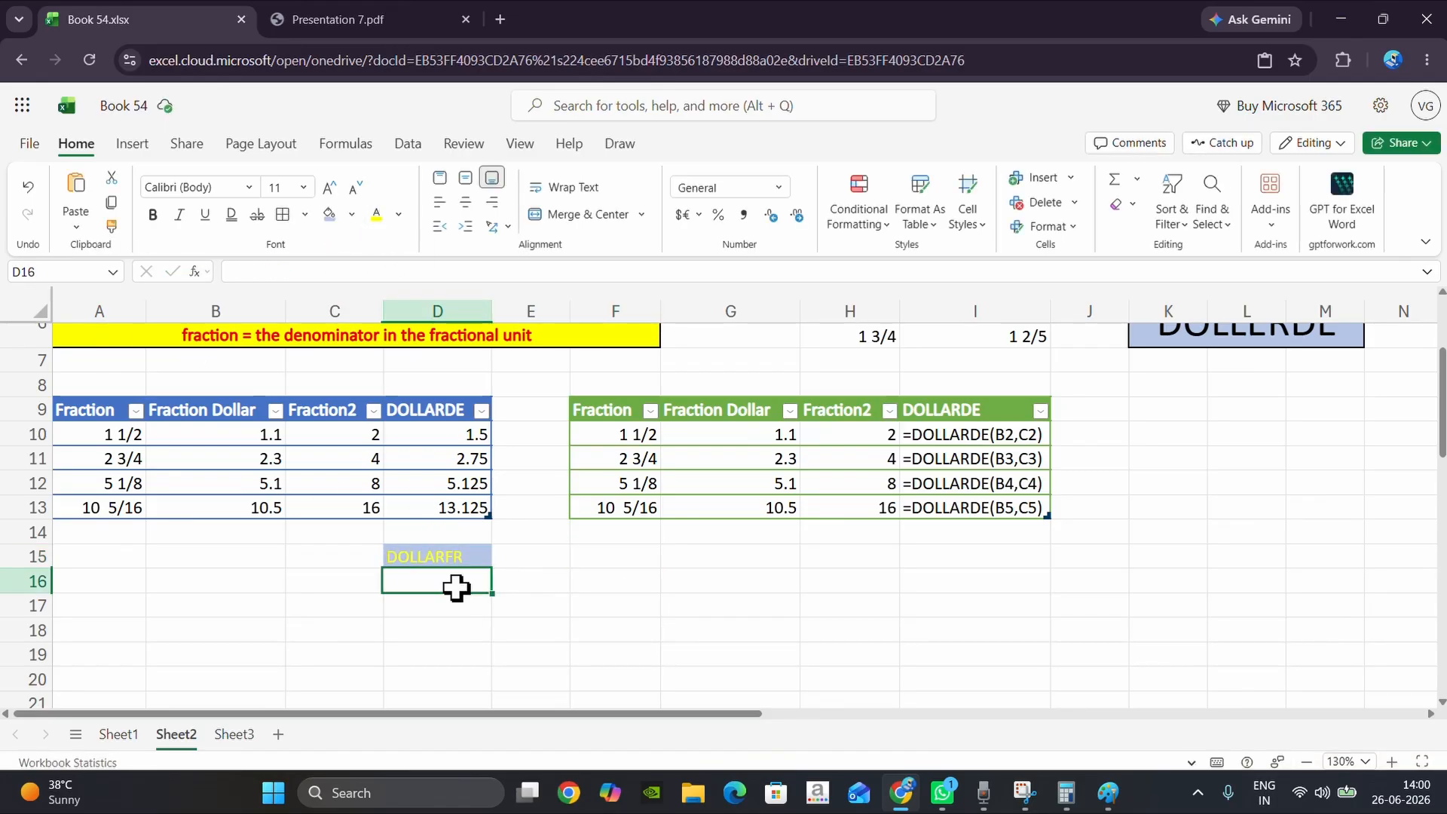
{"action": "type", "text": "=DOLL"}
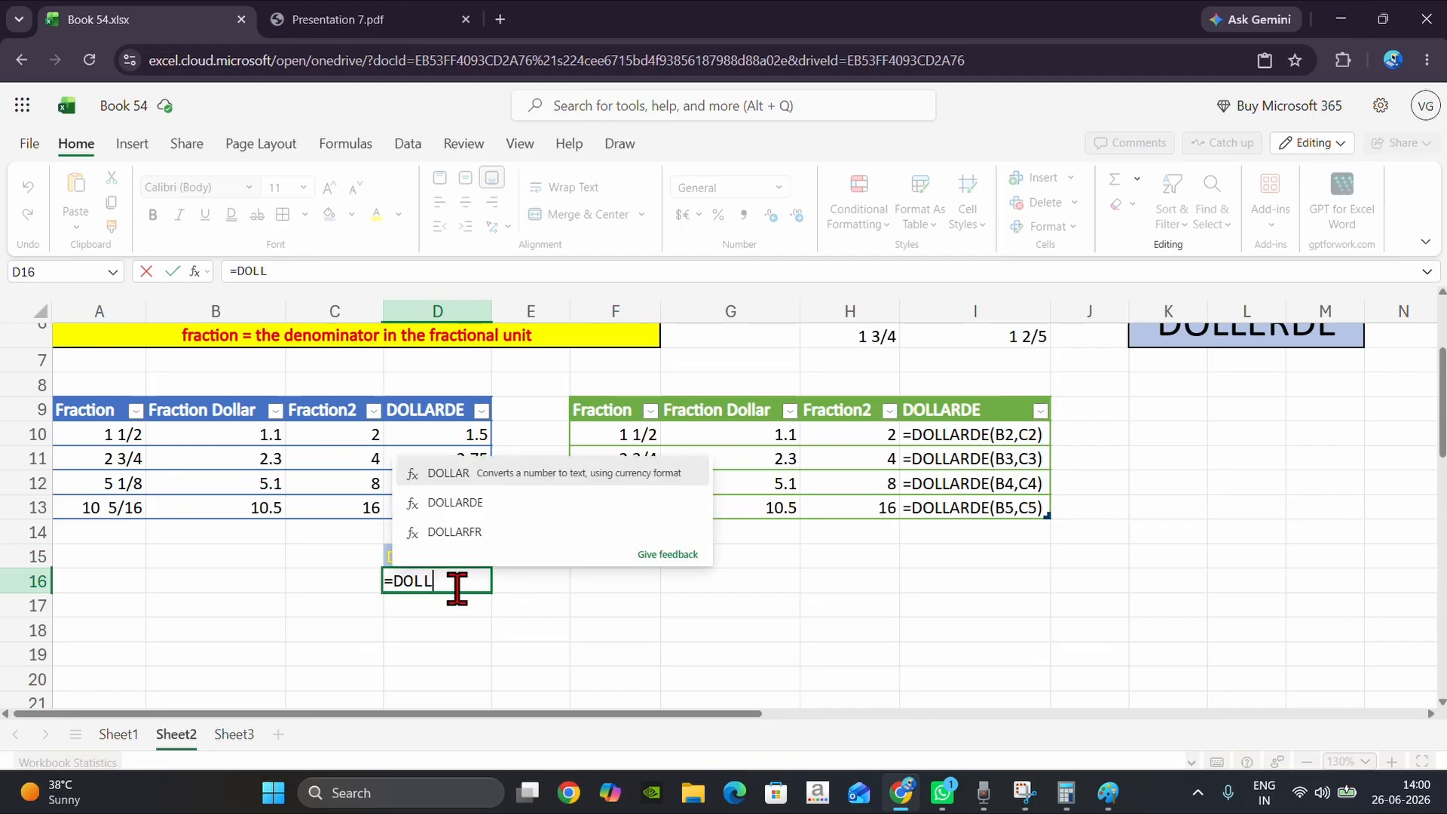
{"action": "key", "text": "Down"}
{"action": "key", "text": "Down"}
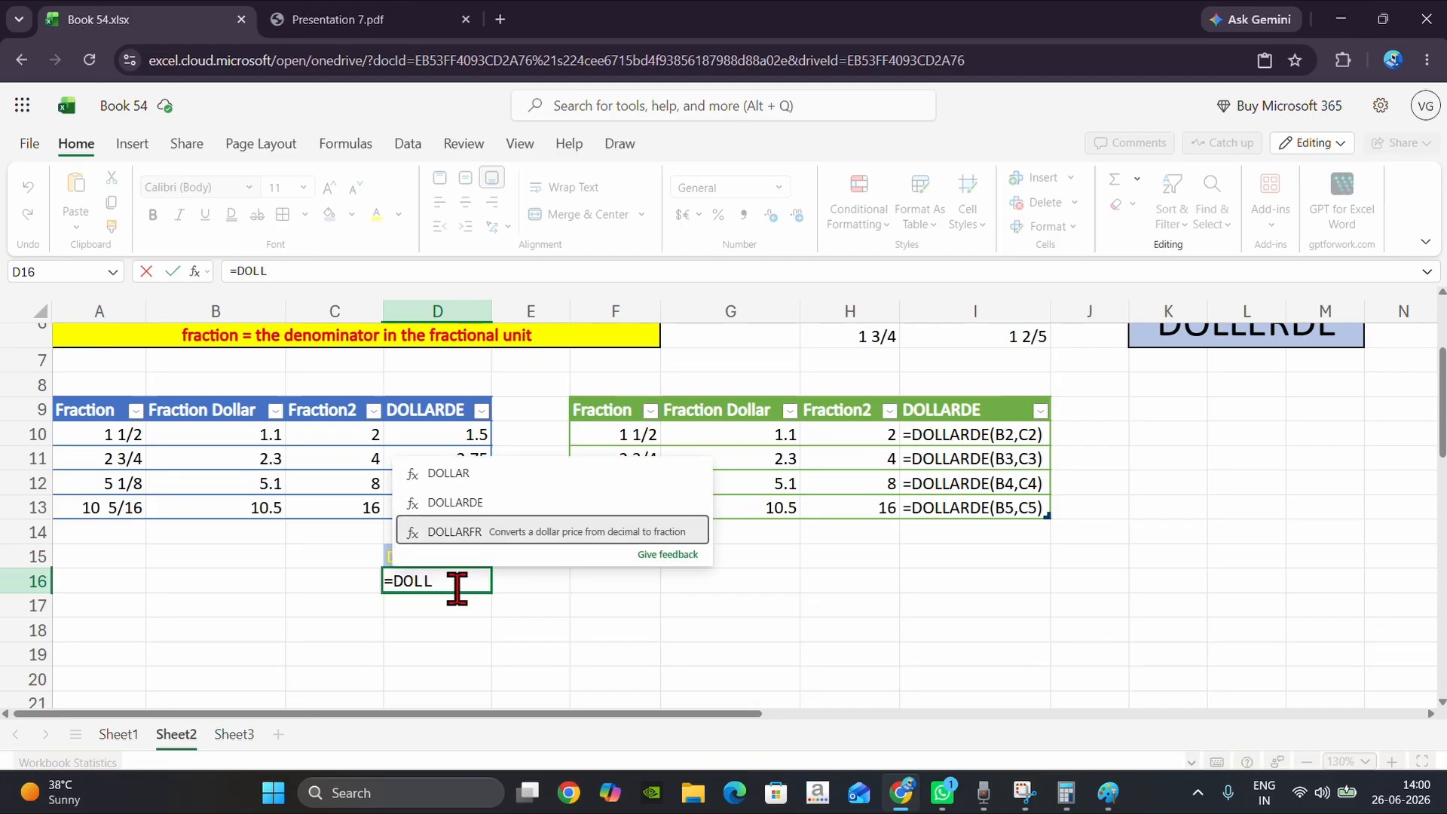
{"action": "key", "text": "Tab"}
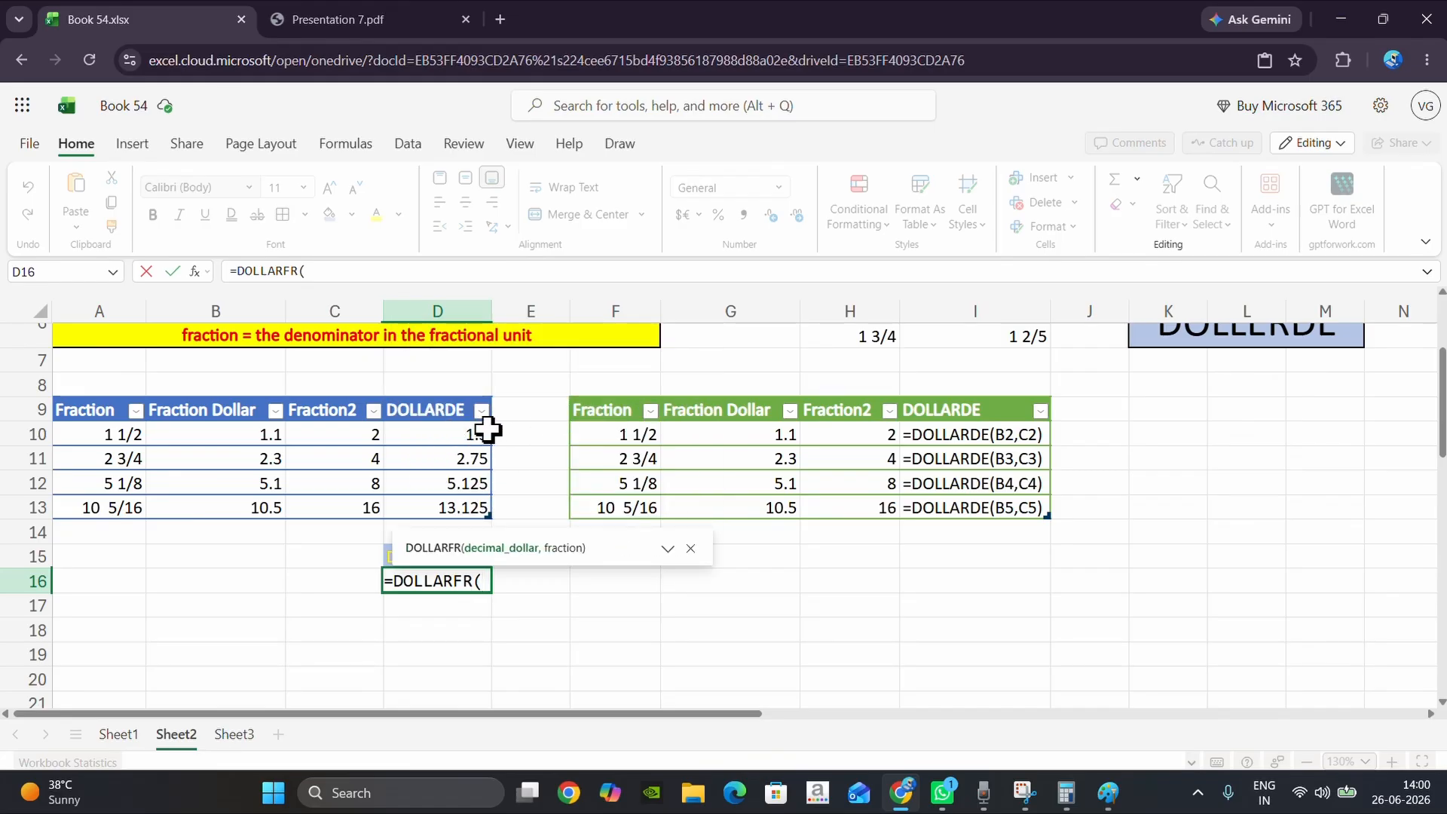
{"action": "left_click", "coordinate": [456, 434]}
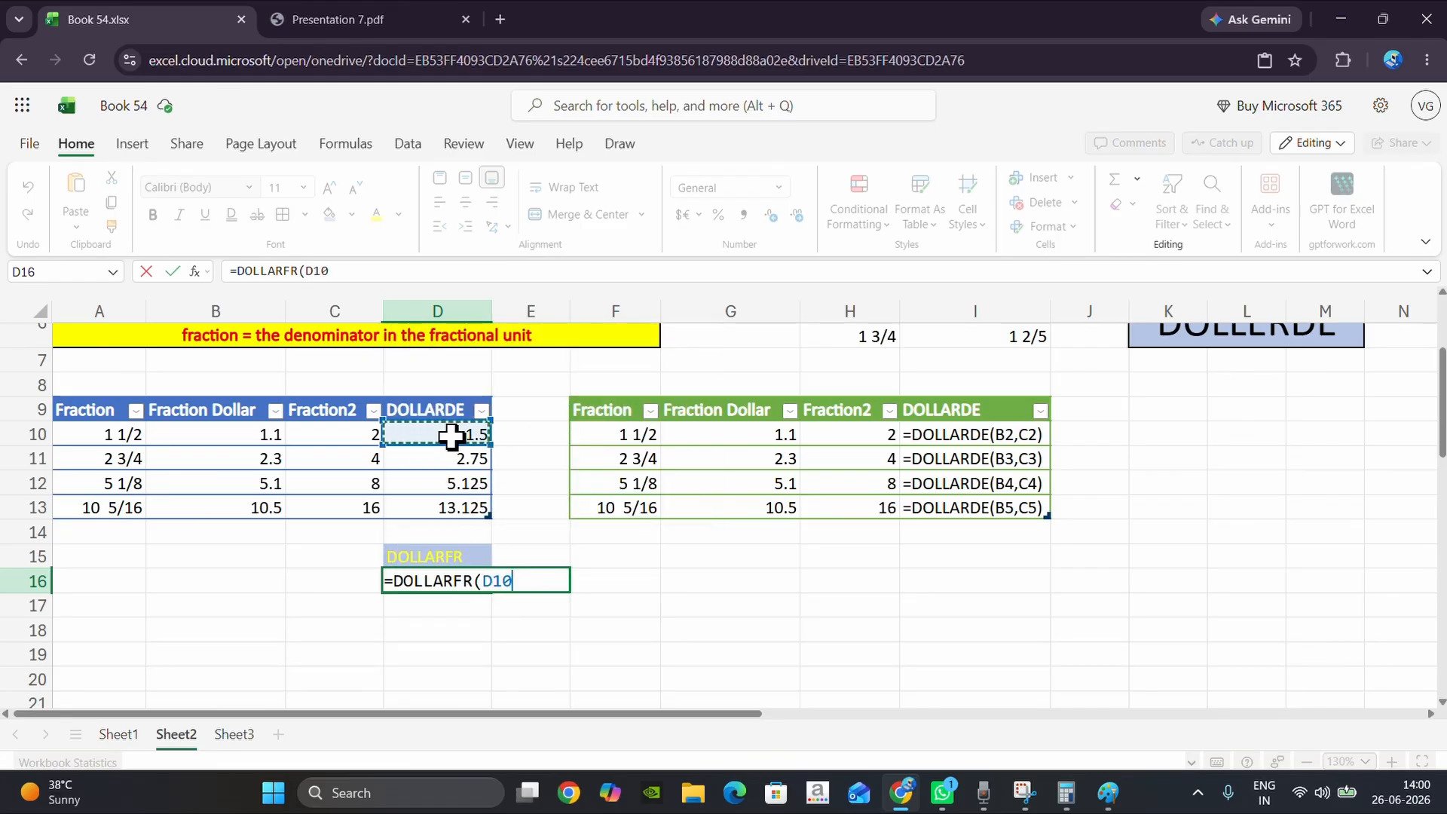
{"action": "type", "text": ","}
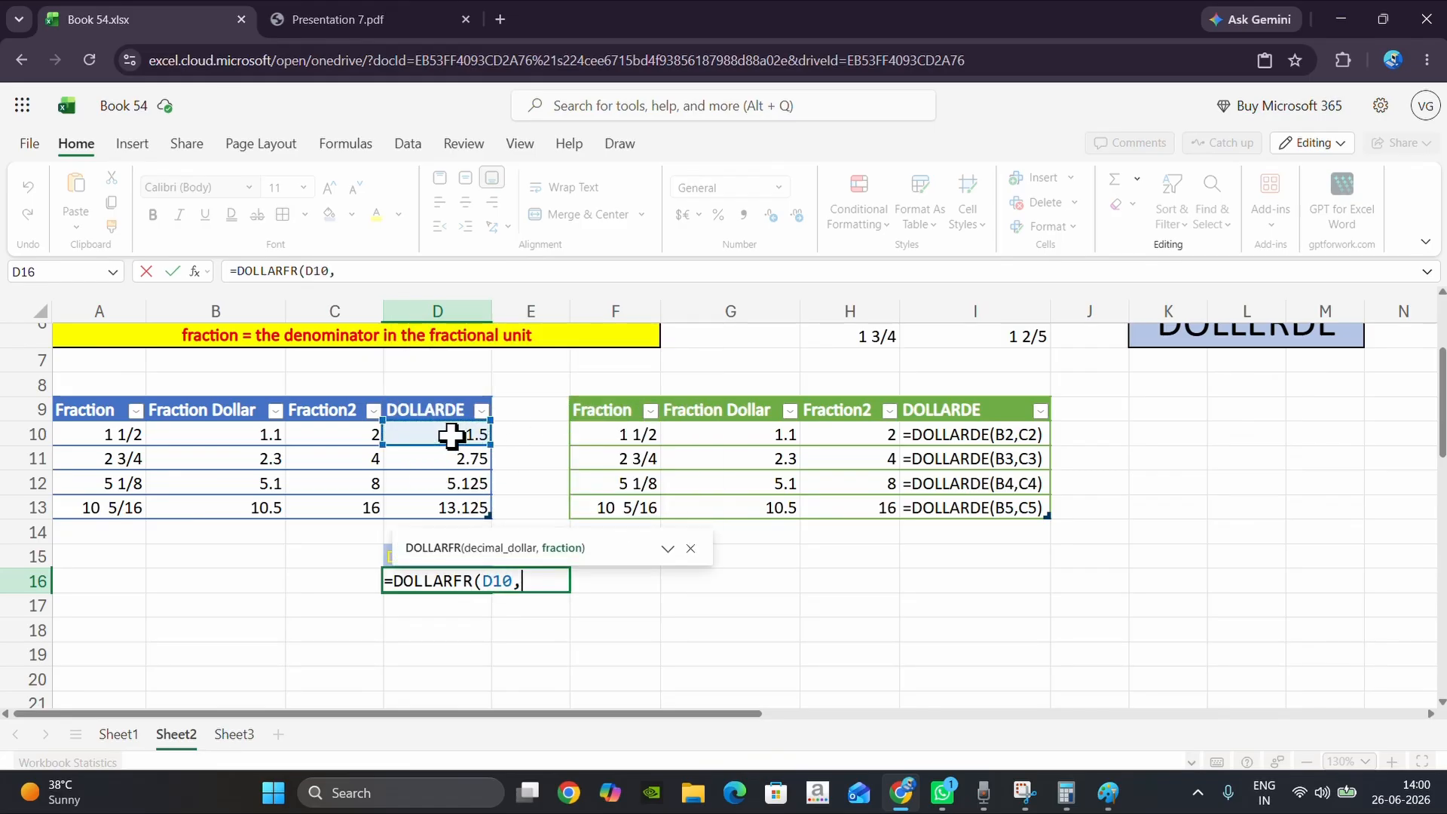
{"action": "left_click", "coordinate": [342, 437]}
{"action": "key", "text": "Return"}
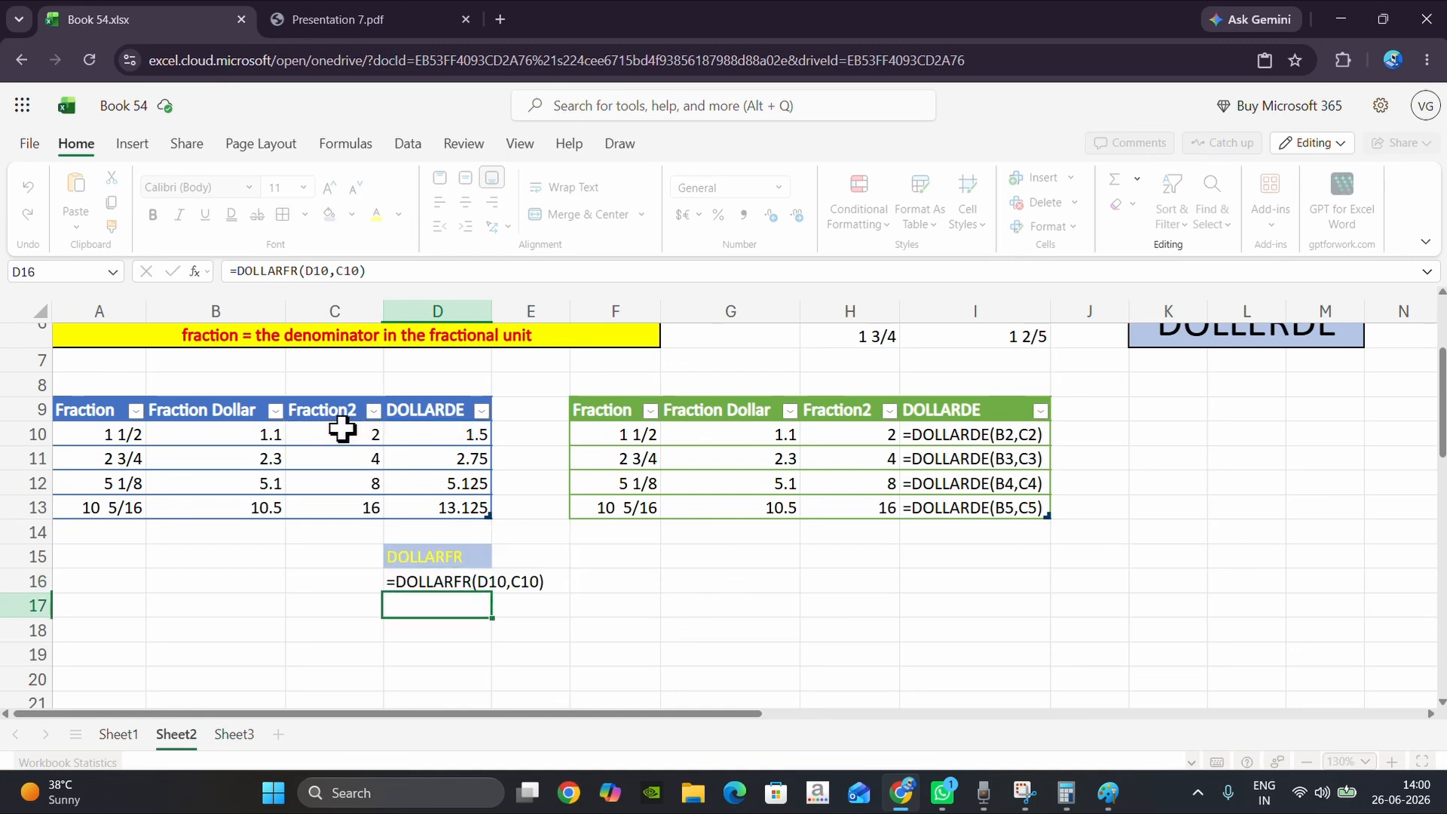
Check the DOLLARFR result in D16 against the blue table's Fraction Dollar, Fraction2 and DOLLARDE values.
{"action": "left_click", "coordinate": [447, 584]}
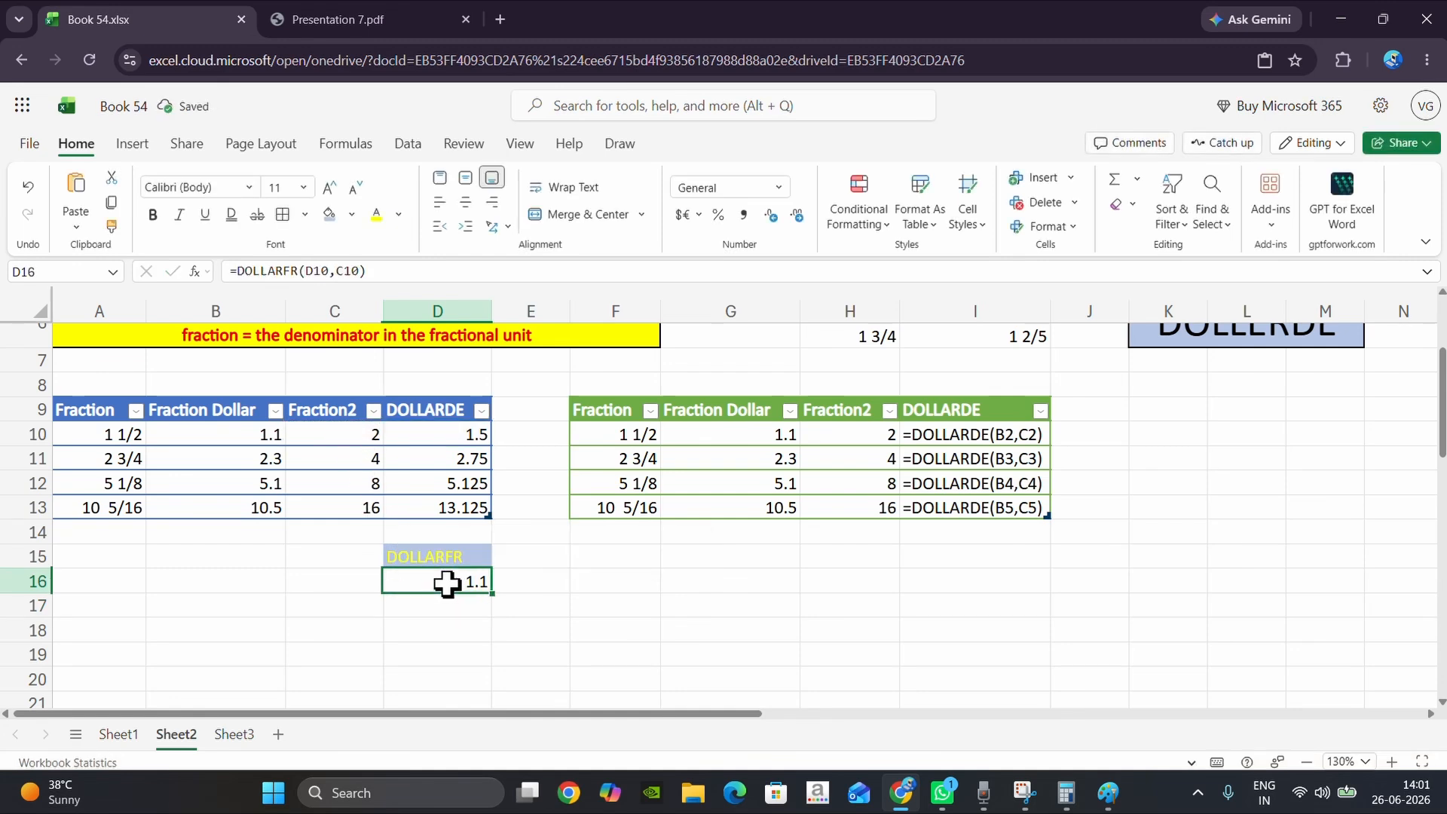
{"action": "left_click", "coordinate": [191, 439]}
{"action": "left_click", "coordinate": [468, 581]}
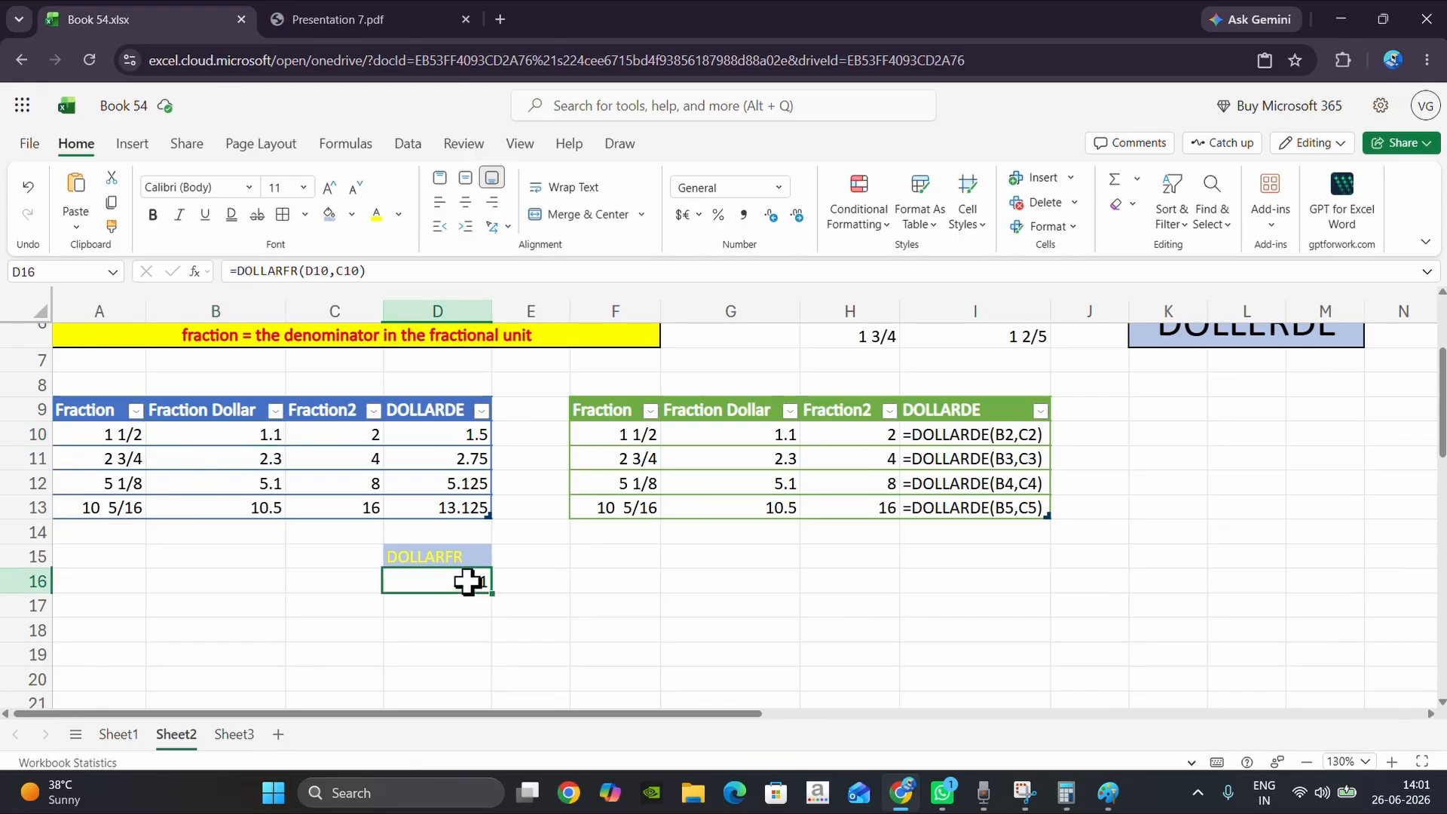
{"action": "left_click", "coordinate": [407, 435]}
{"action": "left_click", "coordinate": [371, 442]}
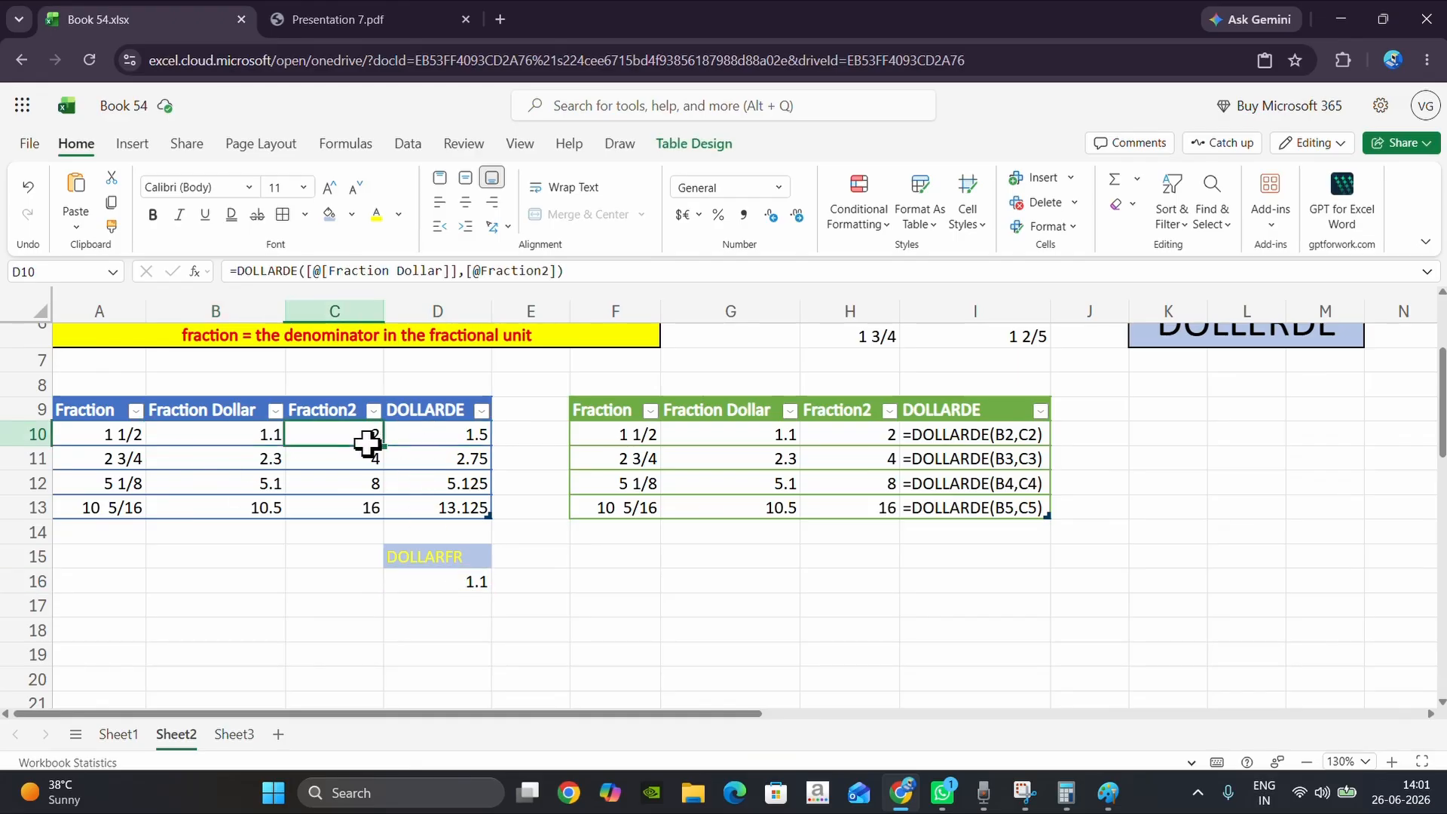
{"action": "left_click", "coordinate": [211, 437]}
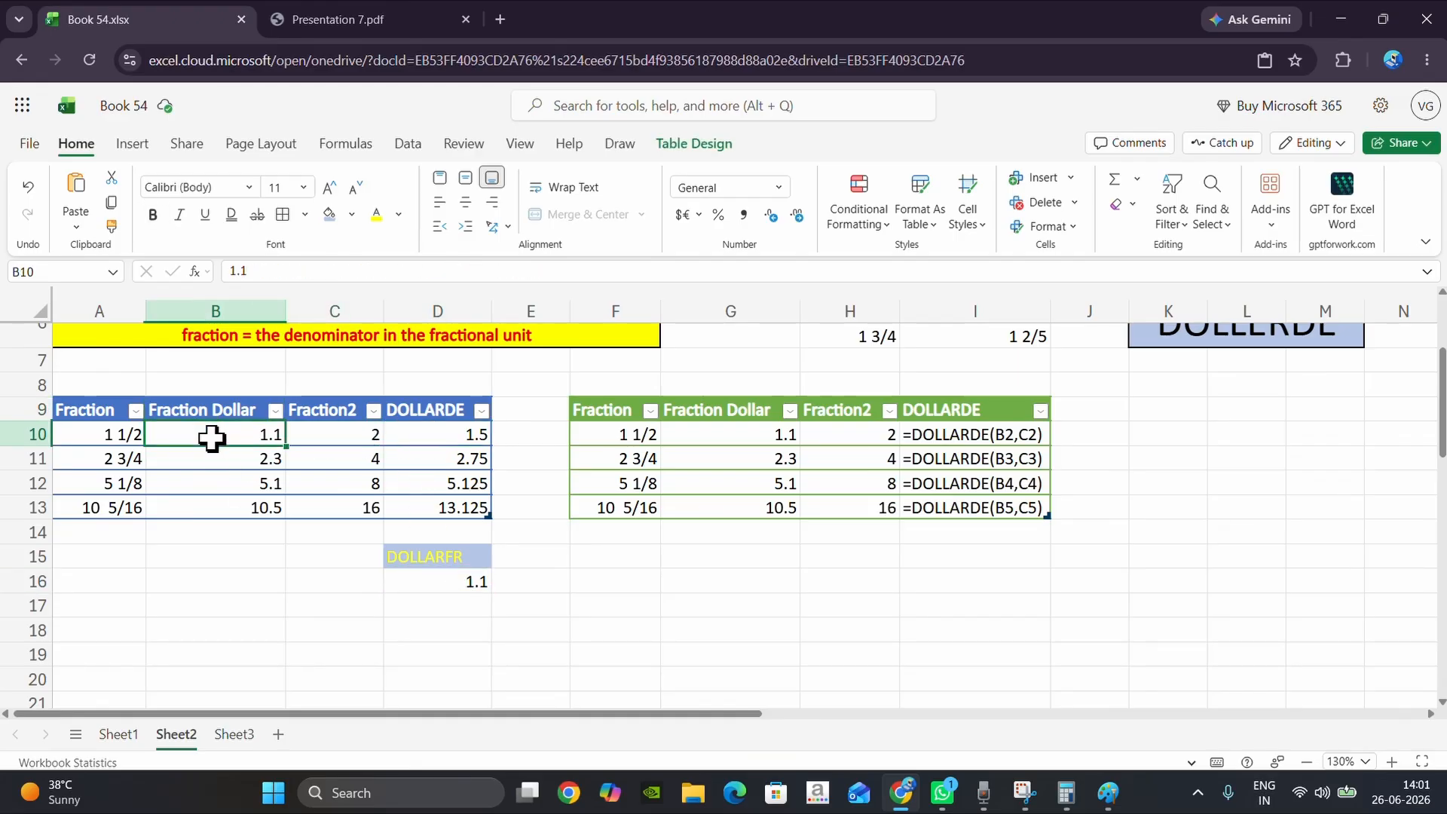
{"action": "left_click", "coordinate": [318, 461]}
{"action": "left_click", "coordinate": [228, 451]}
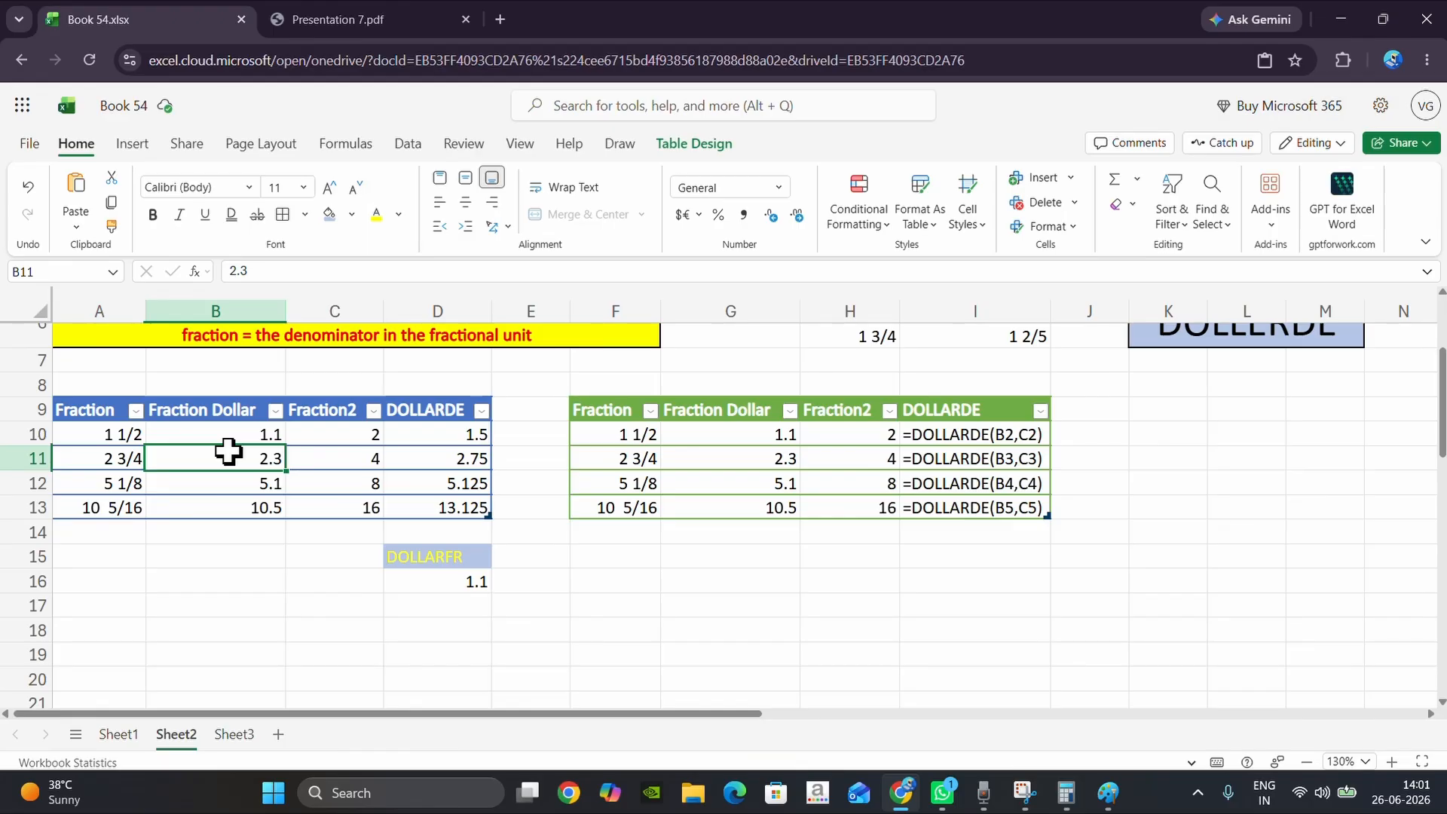
On Sheet1, enter a TRANSPOSE formula in D4 for the settlement data in A1:E2.
{"action": "left_click", "coordinate": [234, 734]}
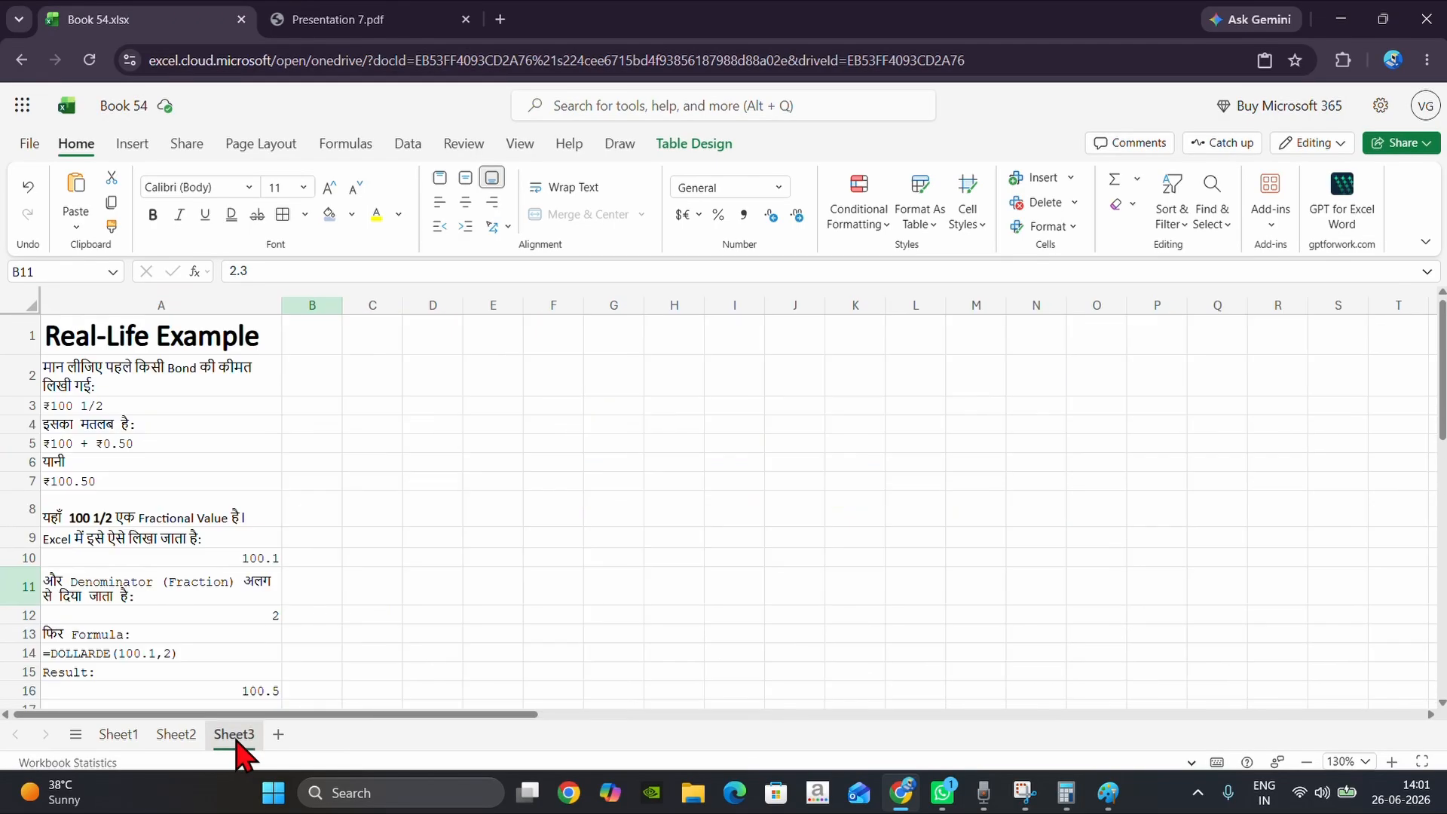
{"action": "left_click", "coordinate": [119, 734]}
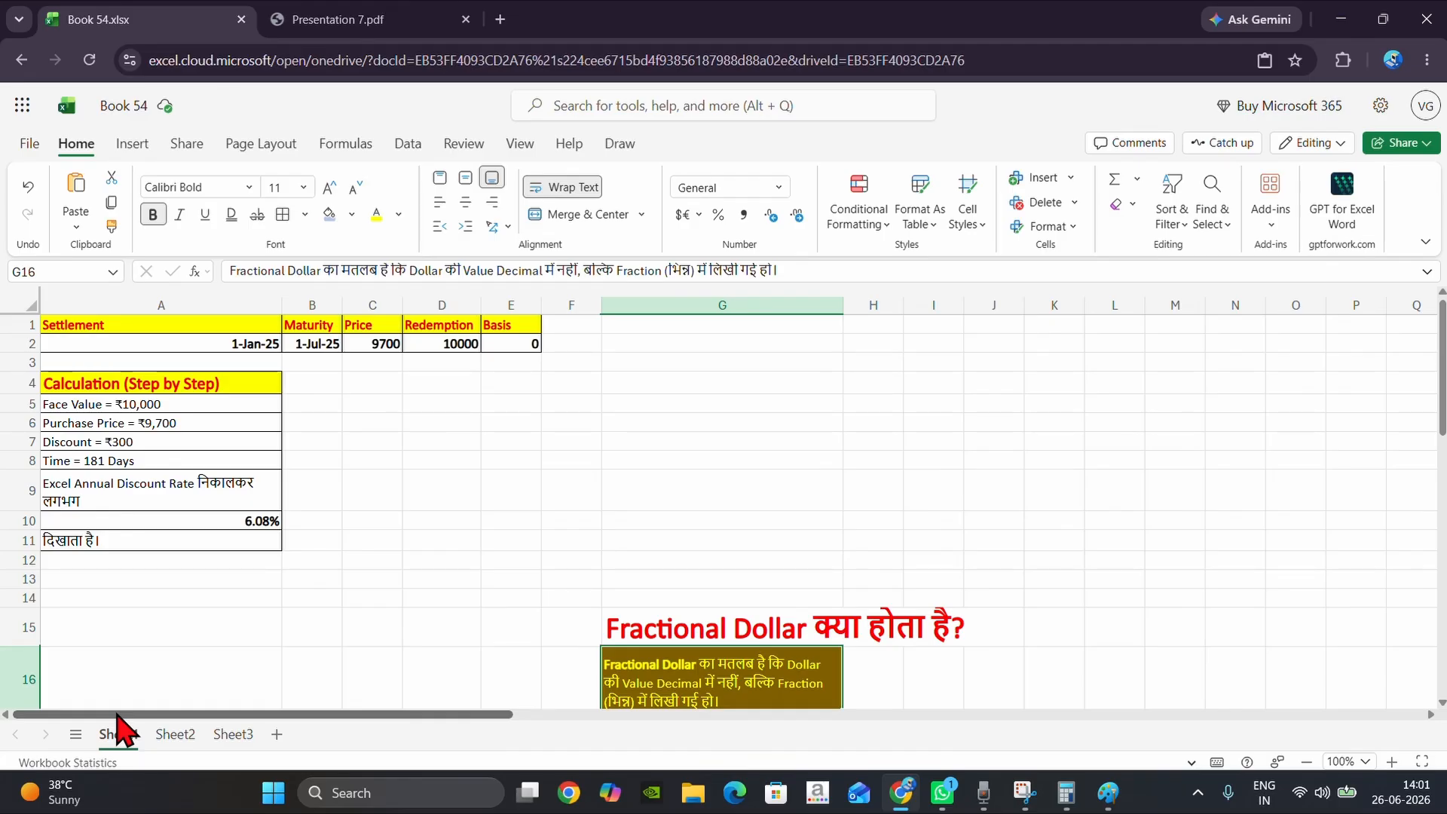
{"action": "left_click_drag", "start_coordinate": [115, 330], "coordinate": [522, 334]}
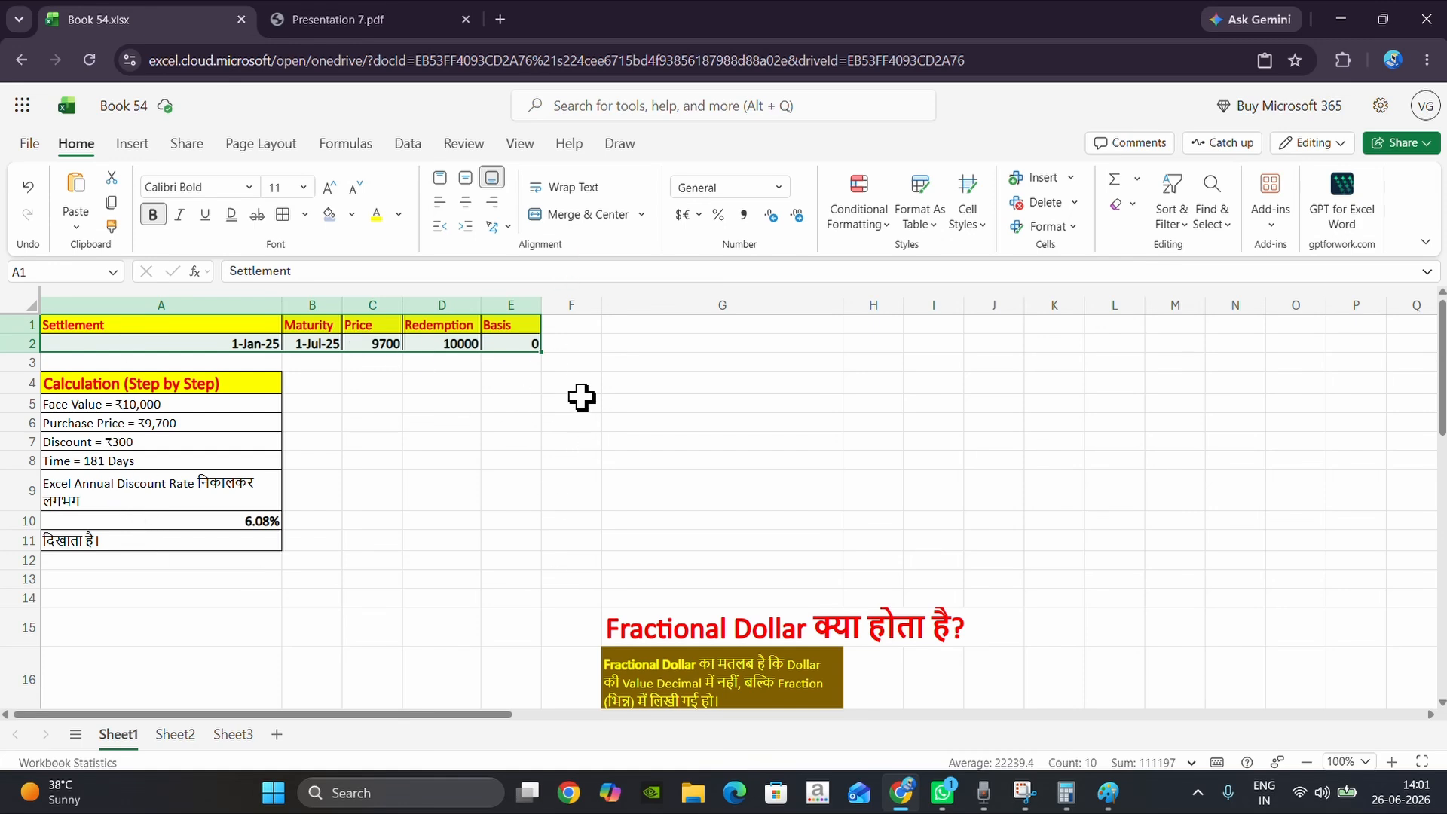
{"action": "left_click", "coordinate": [452, 392]}
{"action": "type", "text": "="}
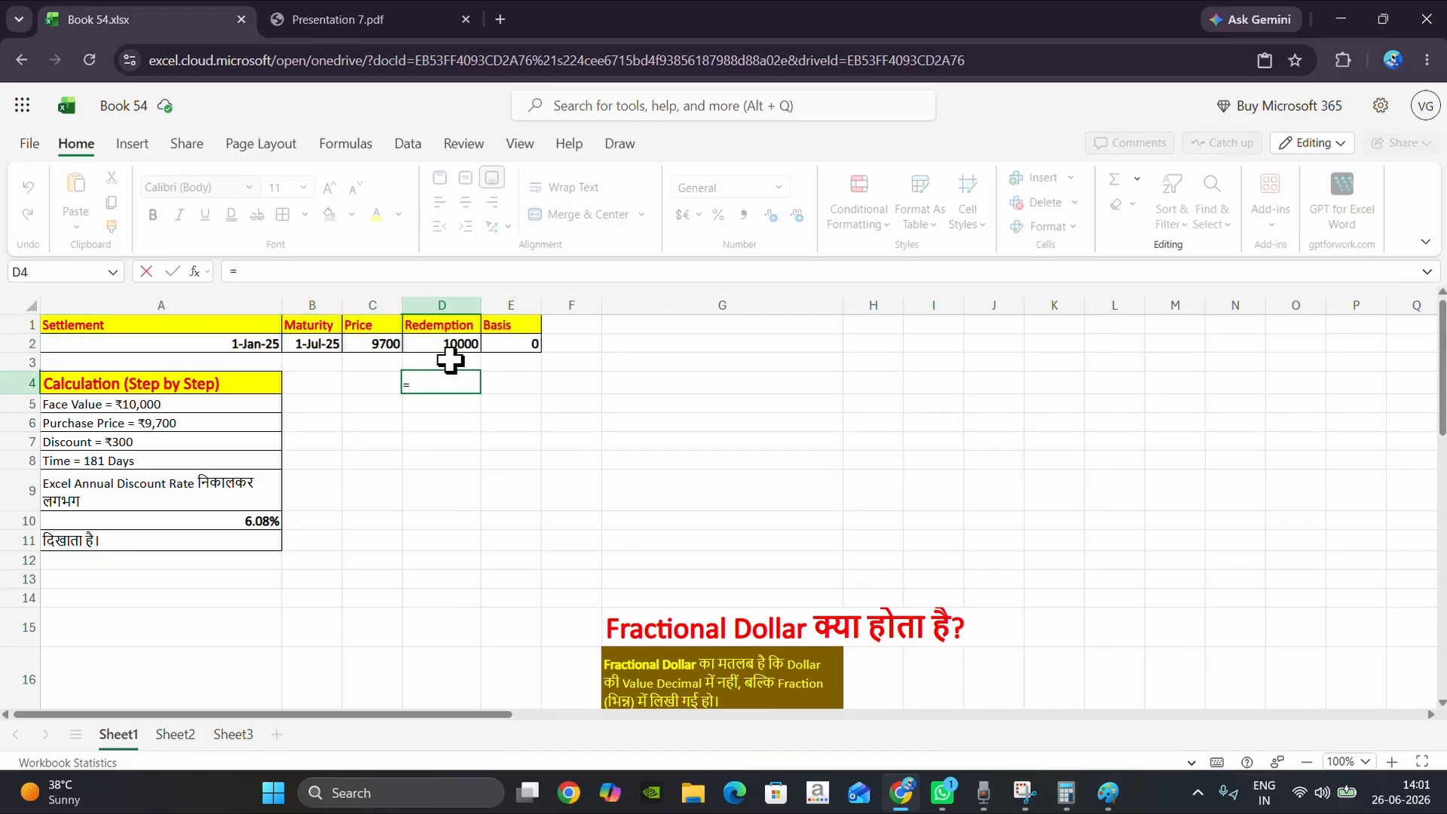
{"action": "type", "text": "TRAN"}
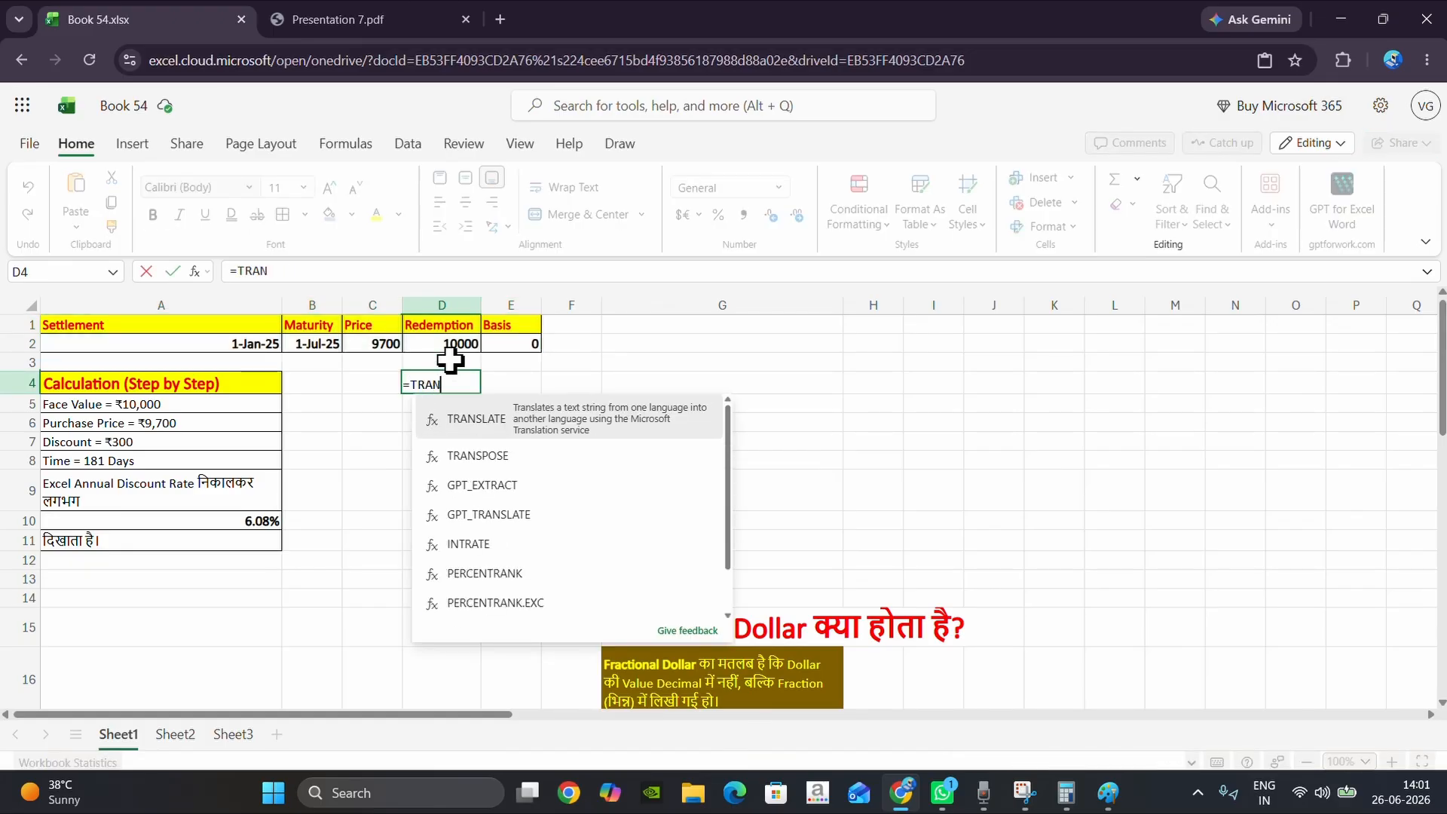
{"action": "type", "text": "S"}
{"action": "key", "text": "Down"}
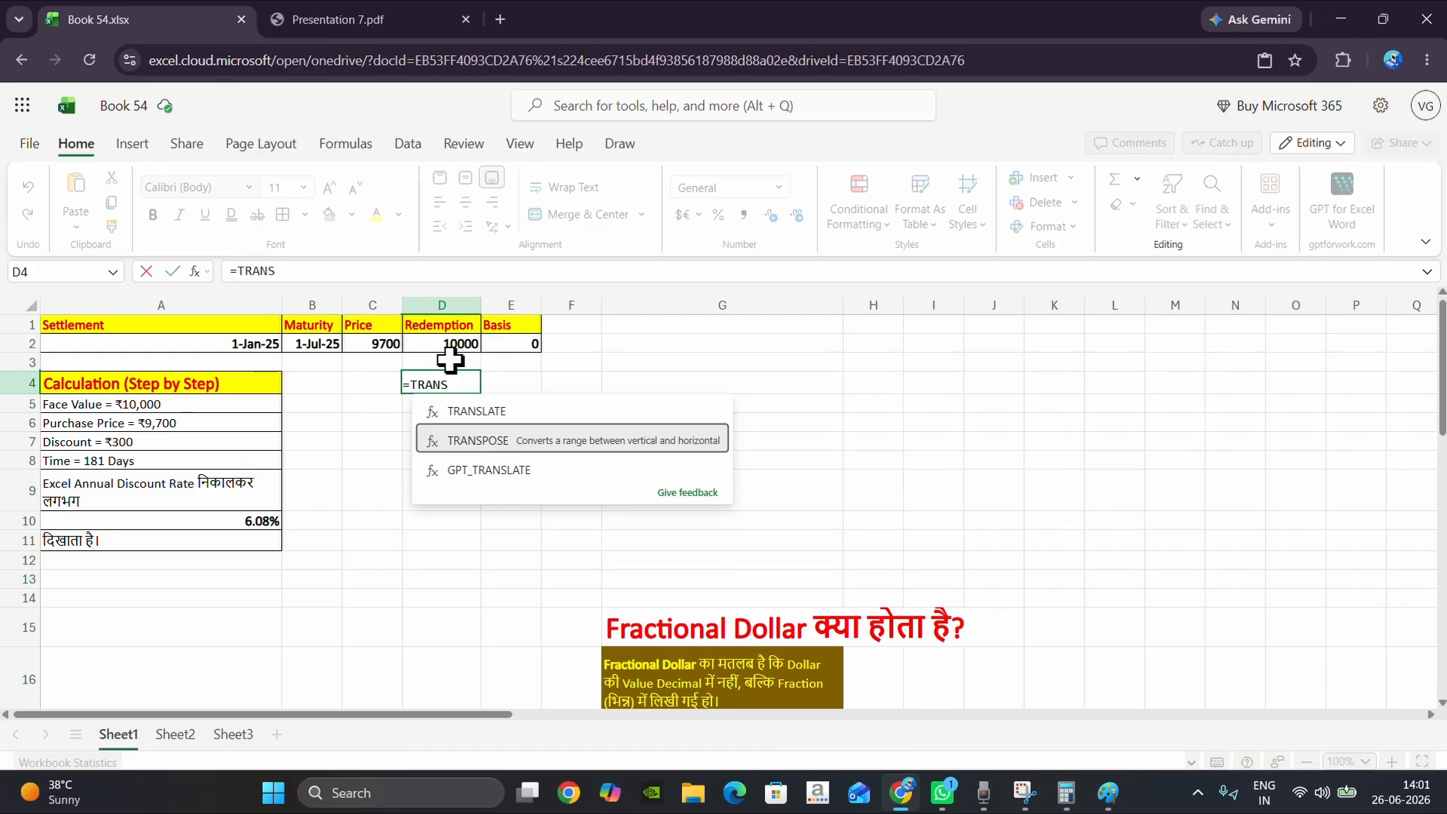
{"action": "key", "text": "Tab"}
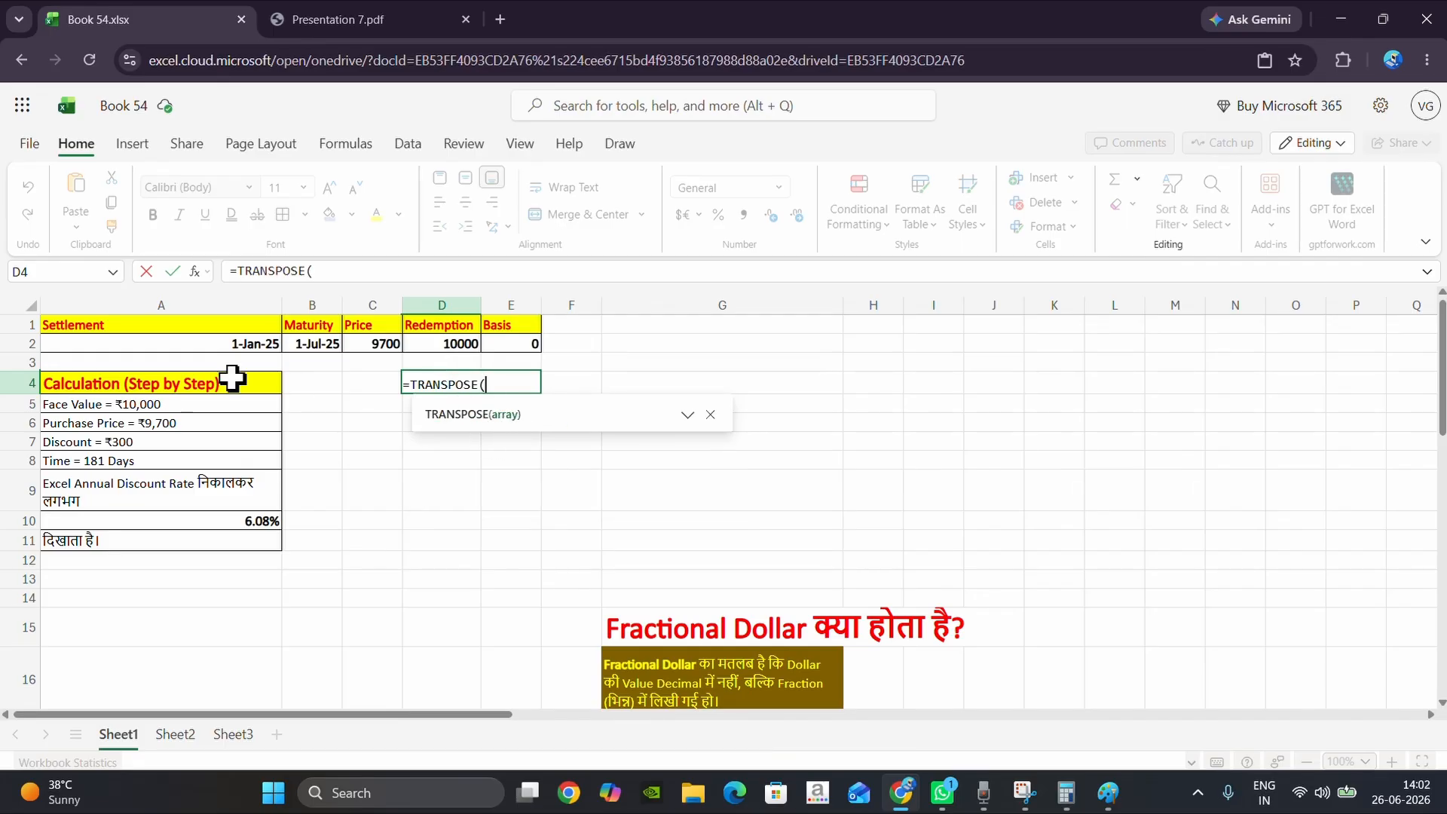
{"action": "left_click_drag", "start_coordinate": [106, 324], "coordinate": [518, 346]}
{"action": "key", "text": "Return"}
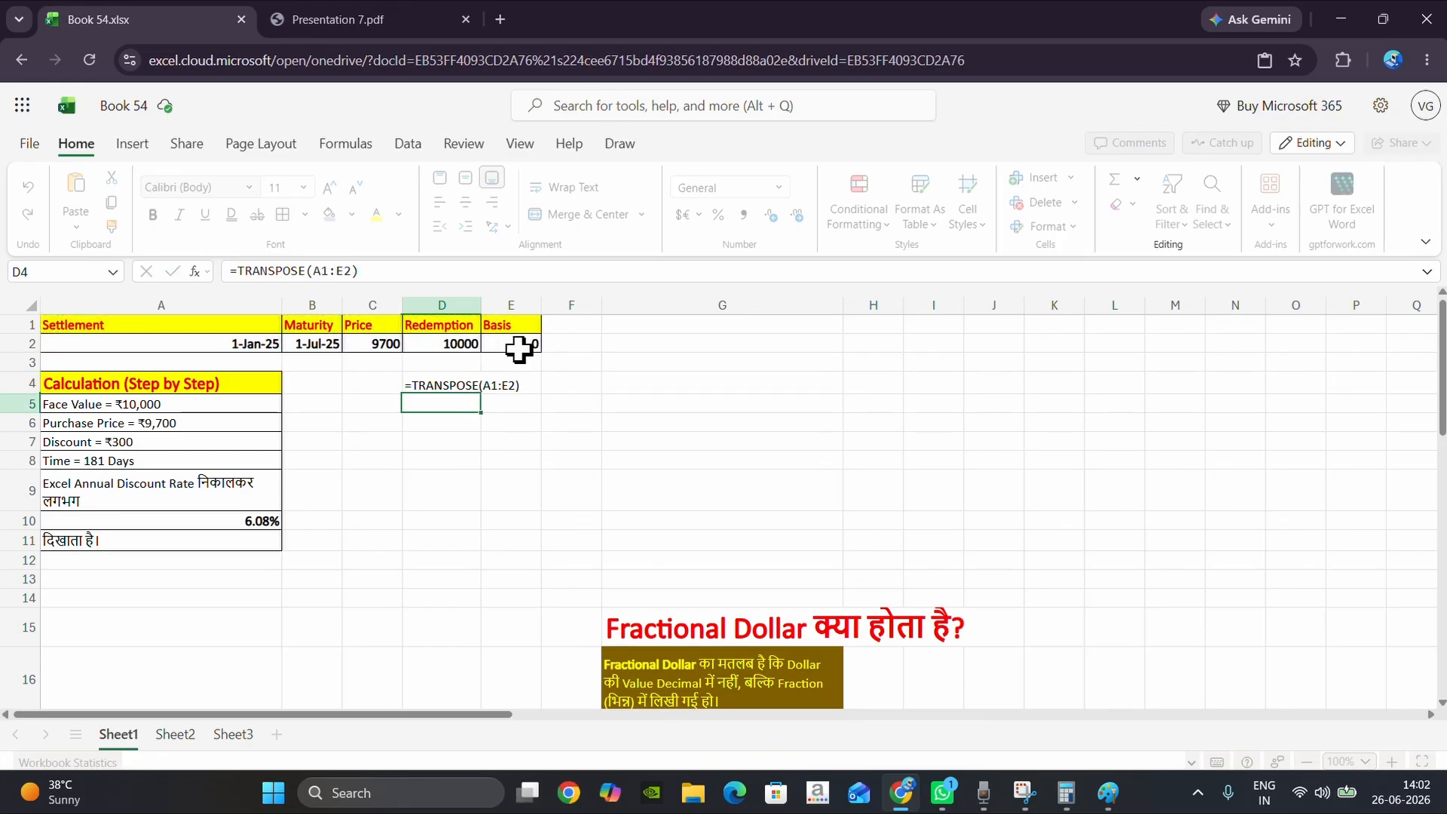
Add borders to all cells of the transposed data in D4:E8.
{"action": "left_click_drag", "start_coordinate": [170, 346], "coordinate": [512, 344]}
{"action": "left_click_drag", "start_coordinate": [430, 391], "coordinate": [530, 458]}
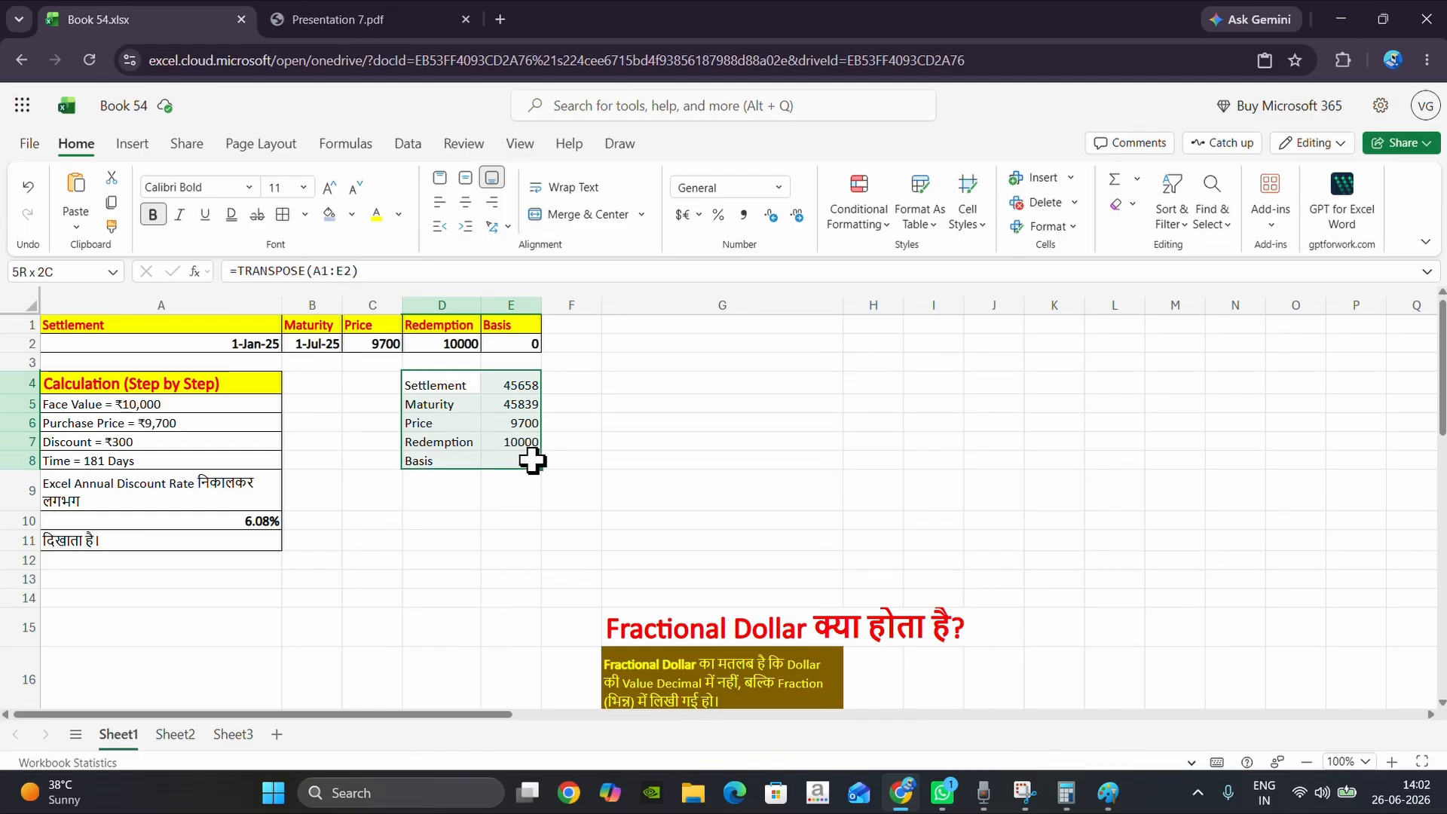
{"action": "left_click", "coordinate": [334, 321]}
{"action": "left_click", "coordinate": [523, 497]}
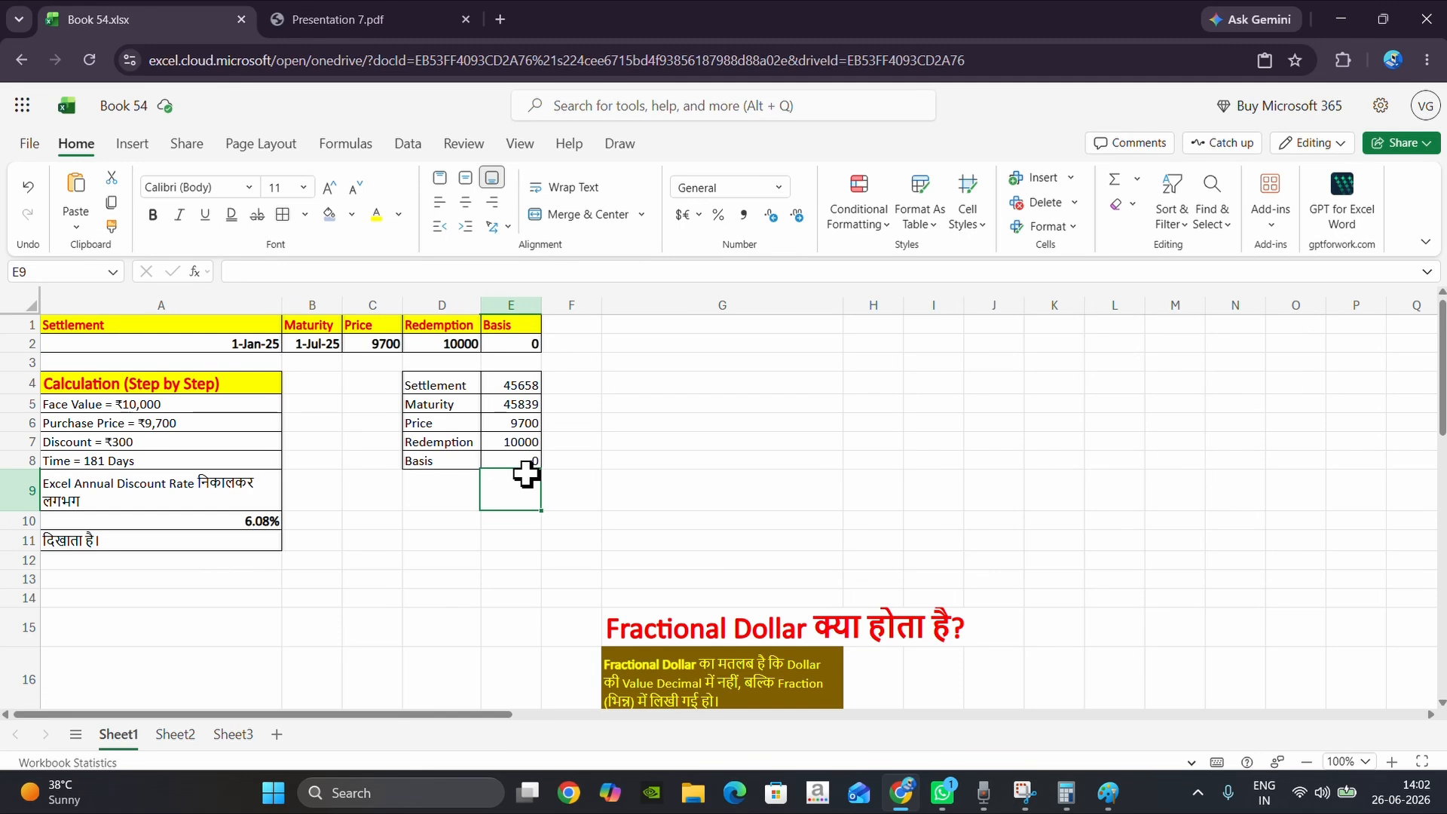
Format the transposed Settlement and Maturity values in E4 and E5 as short dates.
{"action": "left_click", "coordinate": [527, 386]}
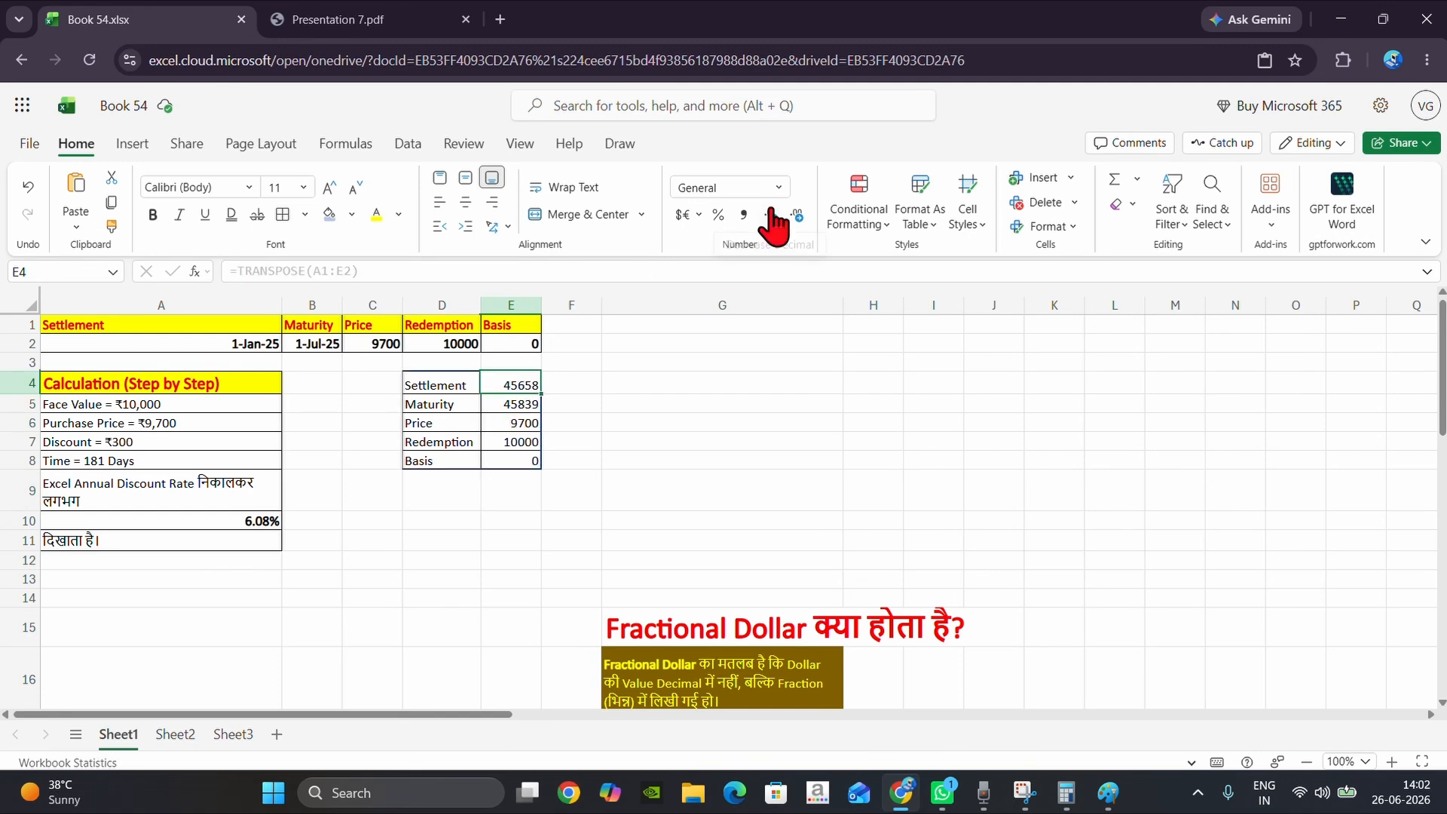
{"action": "left_click", "coordinate": [778, 187]}
{"action": "left_click", "coordinate": [750, 343]}
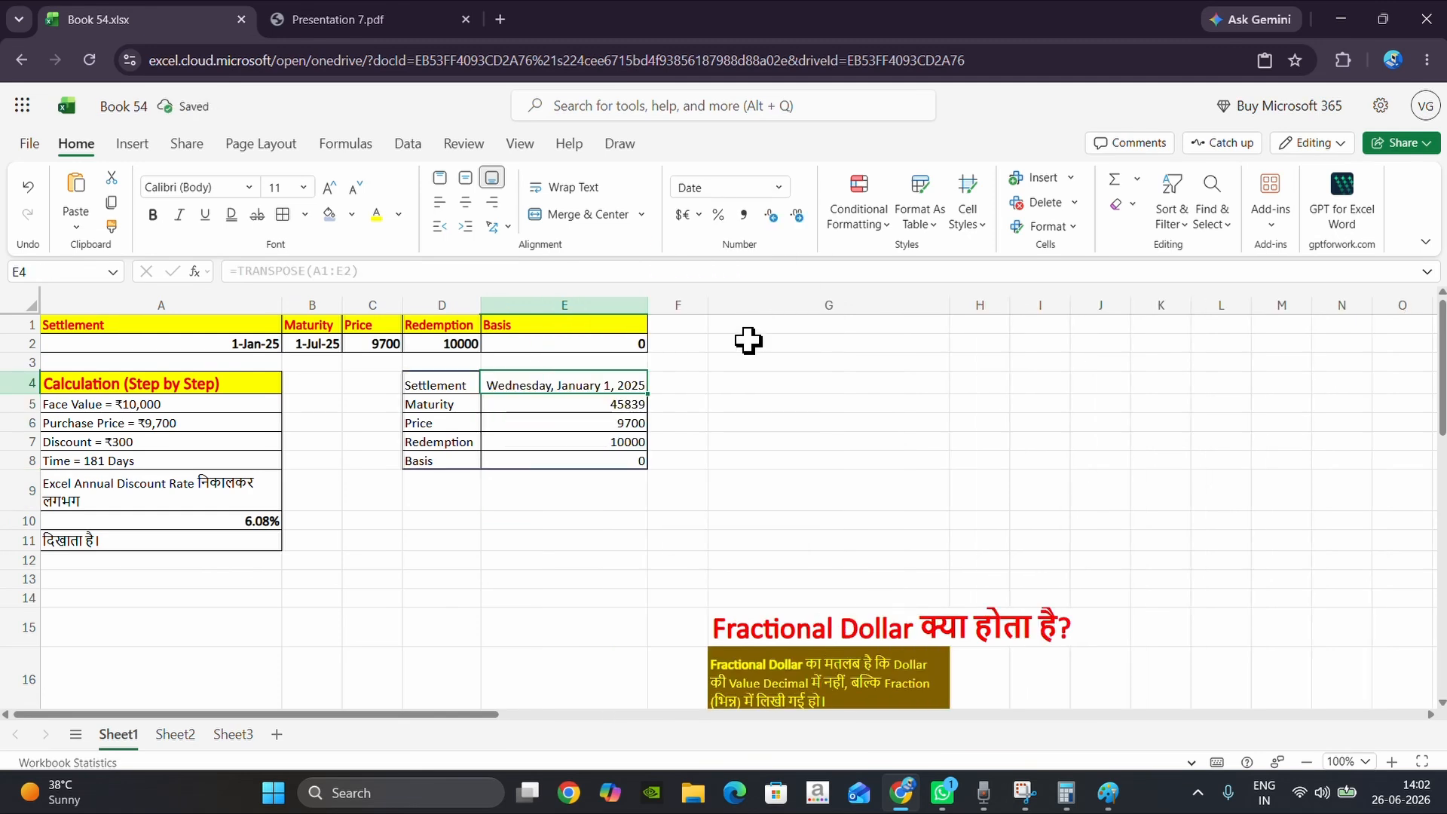
{"action": "left_click", "coordinate": [779, 187]}
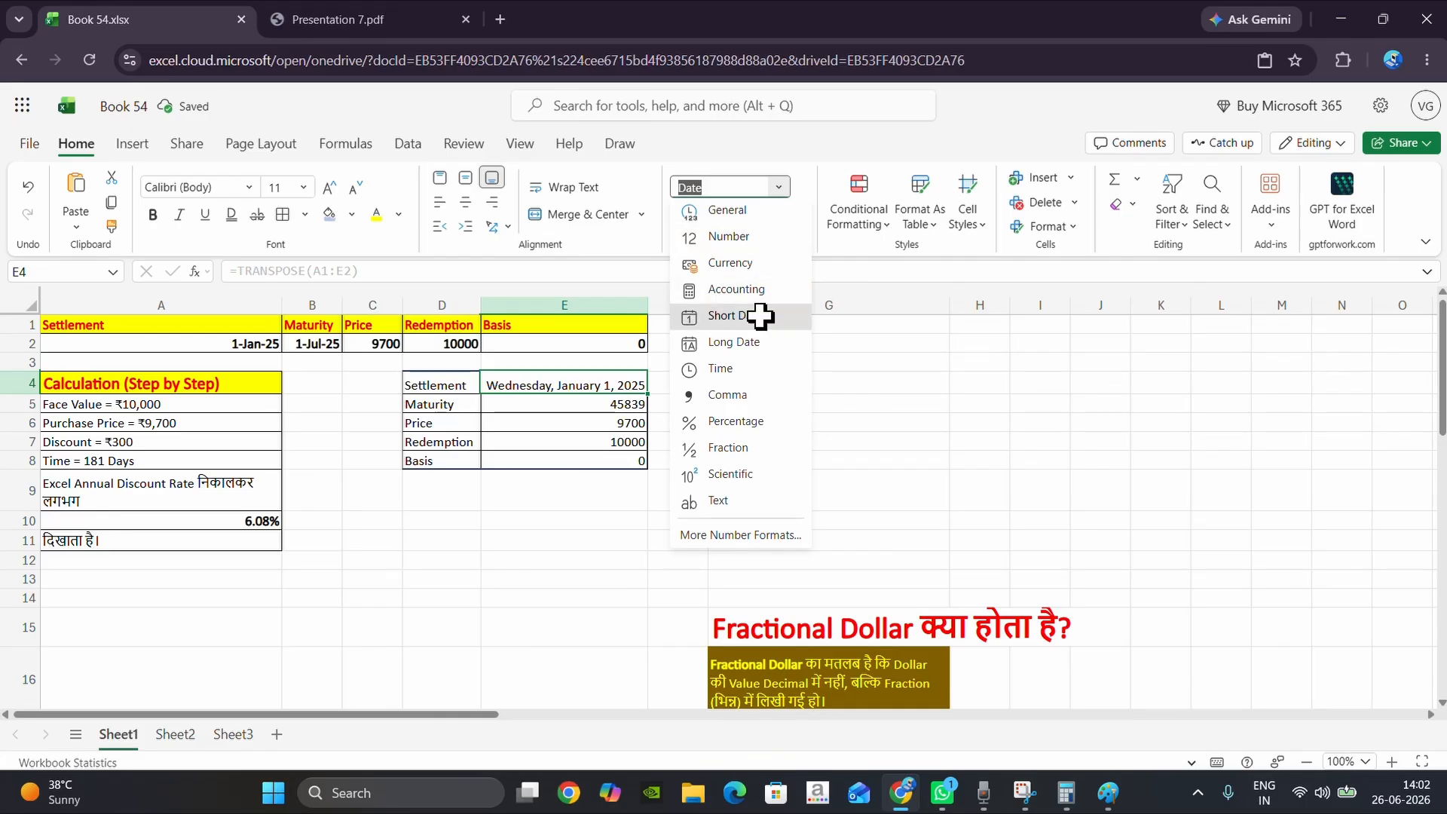
{"action": "left_click", "coordinate": [757, 315]}
{"action": "left_click", "coordinate": [617, 408]}
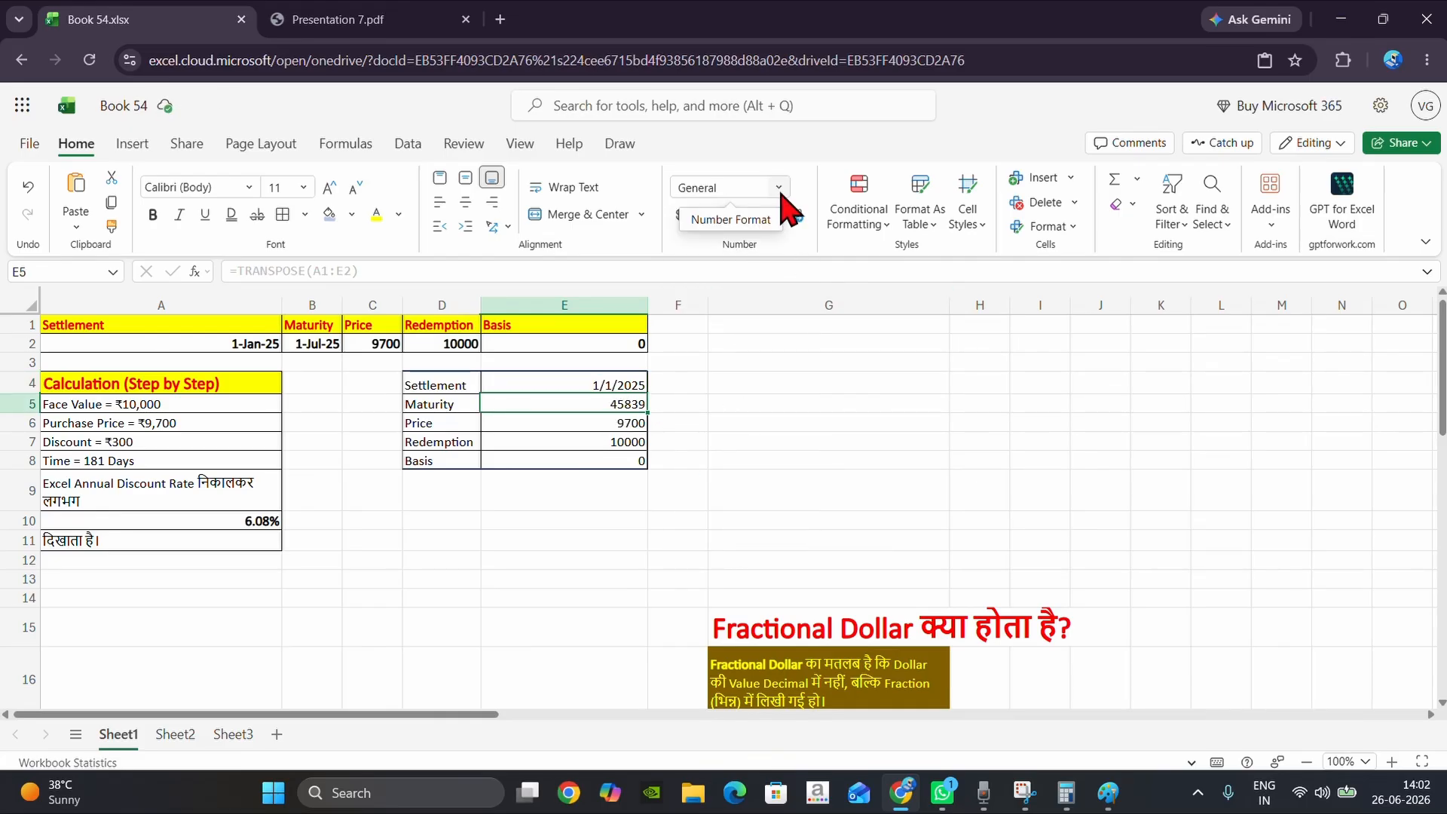
{"action": "left_click", "coordinate": [778, 187]}
{"action": "left_click", "coordinate": [750, 343]}
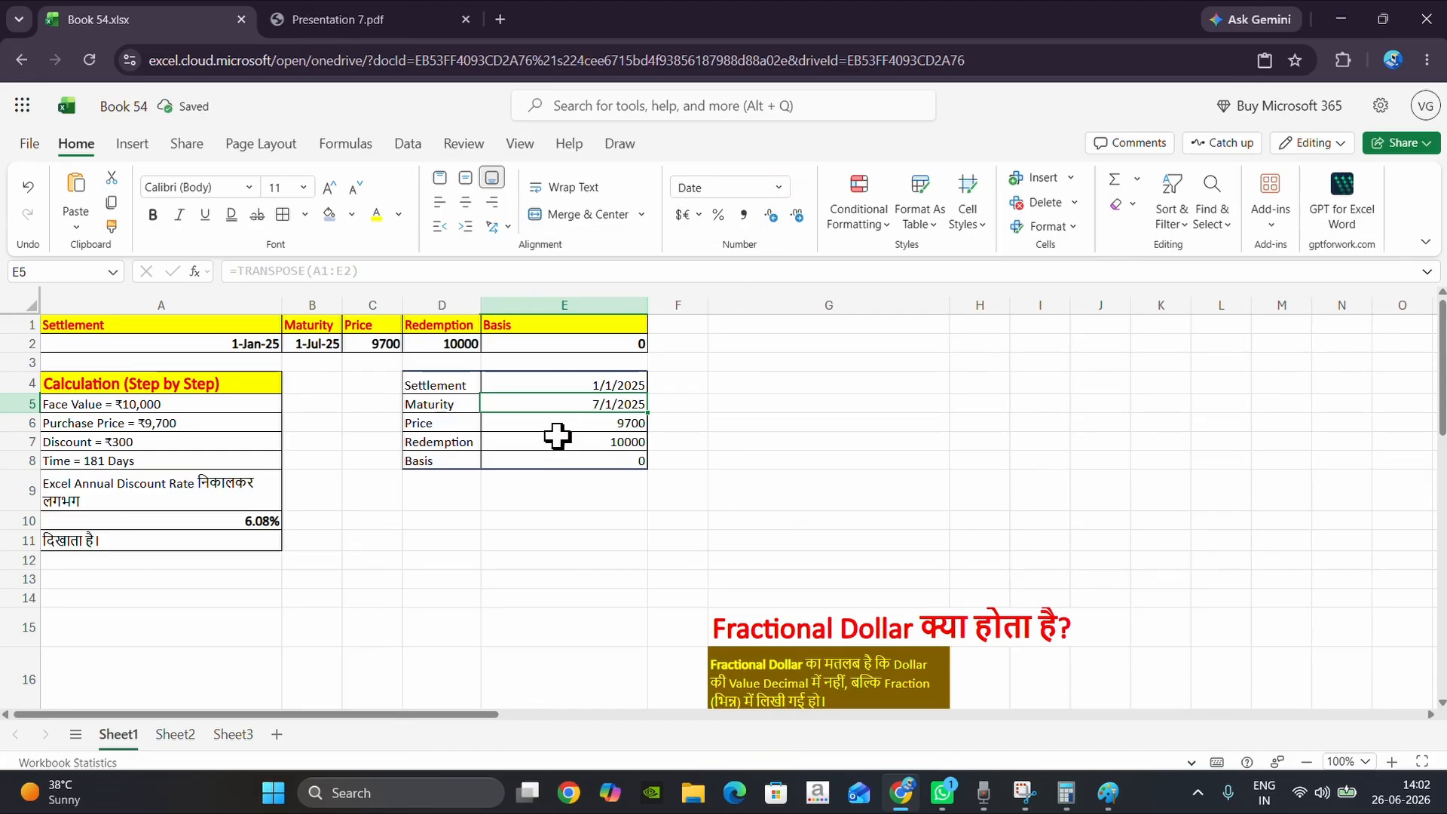
{"action": "left_click", "coordinate": [558, 496]}
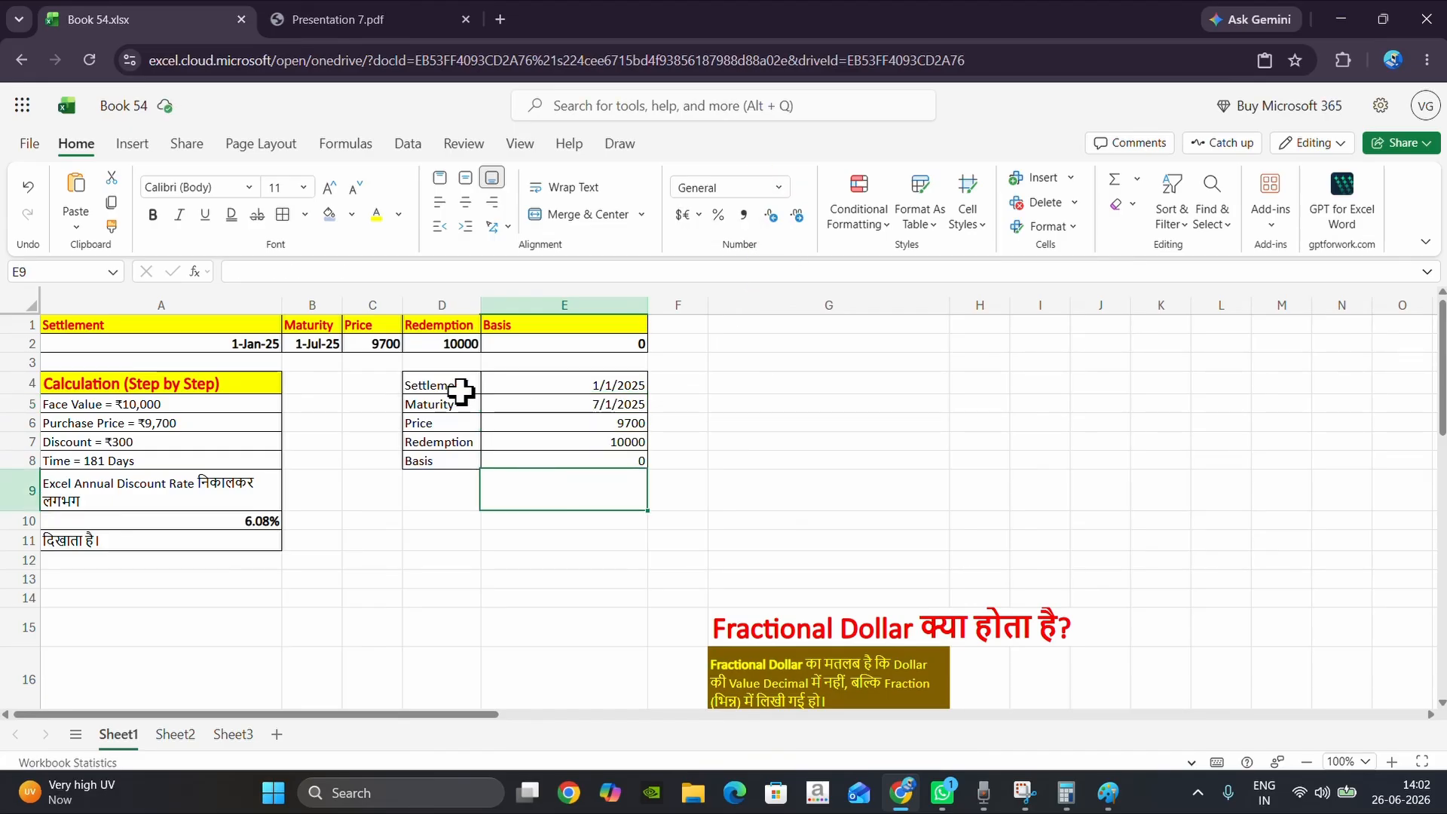
Shade E9 light blue and enter a DISC formula using E4 settlement, E5 maturity, E6 price and E7 redemption.
{"action": "left_click", "coordinate": [329, 216]}
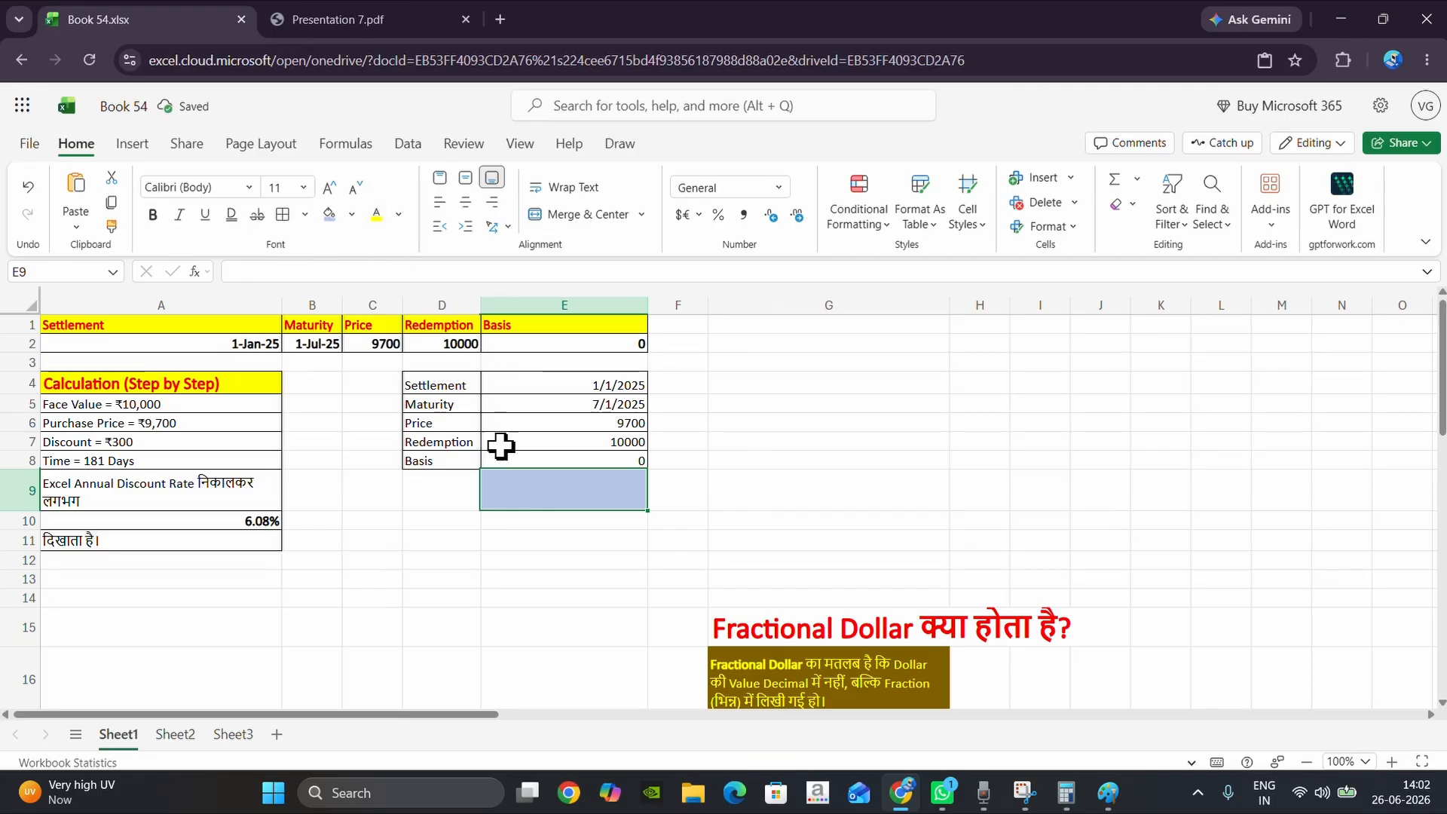
{"action": "type", "text": "="}
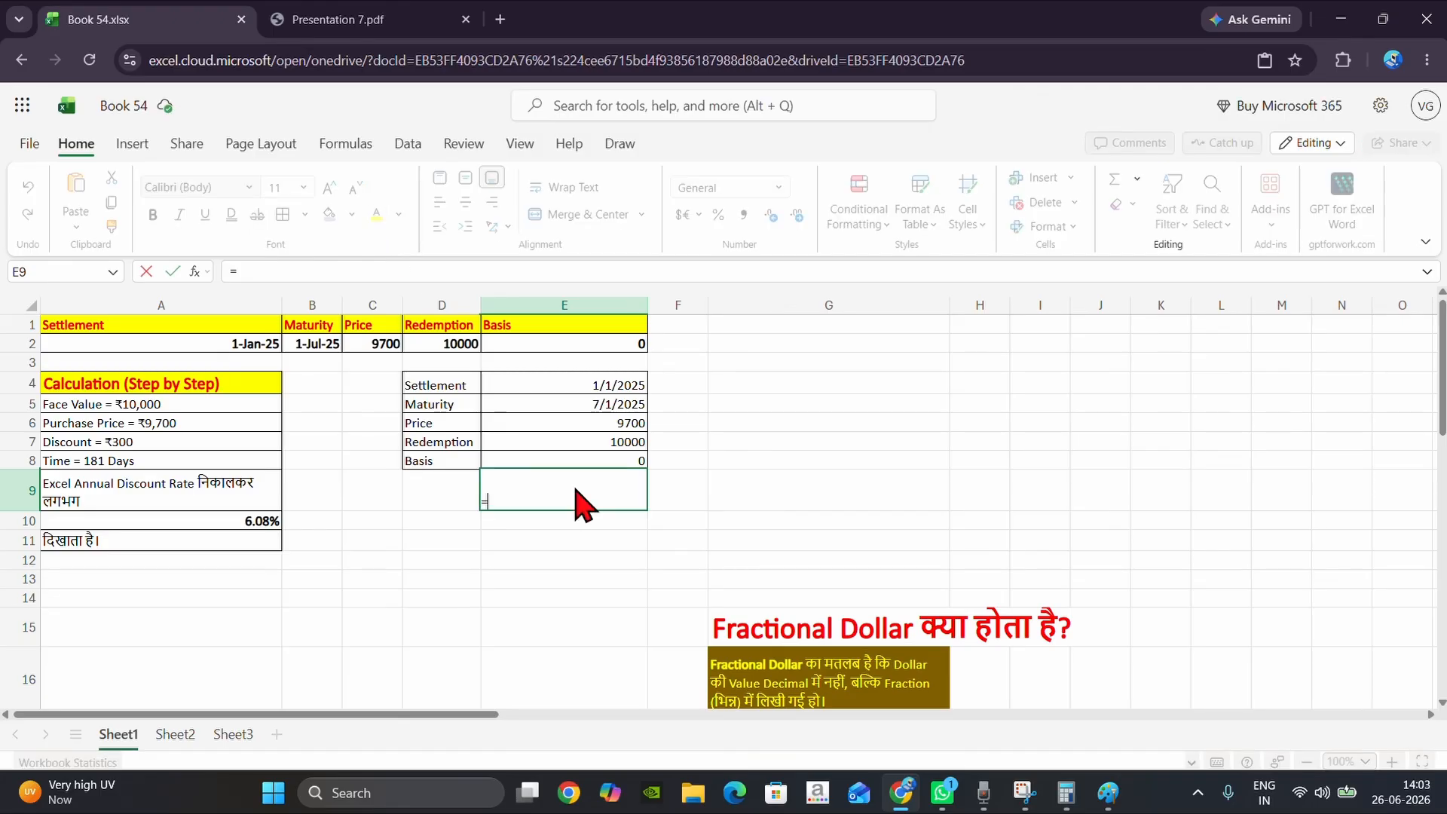
{"action": "type", "text": "DISC("}
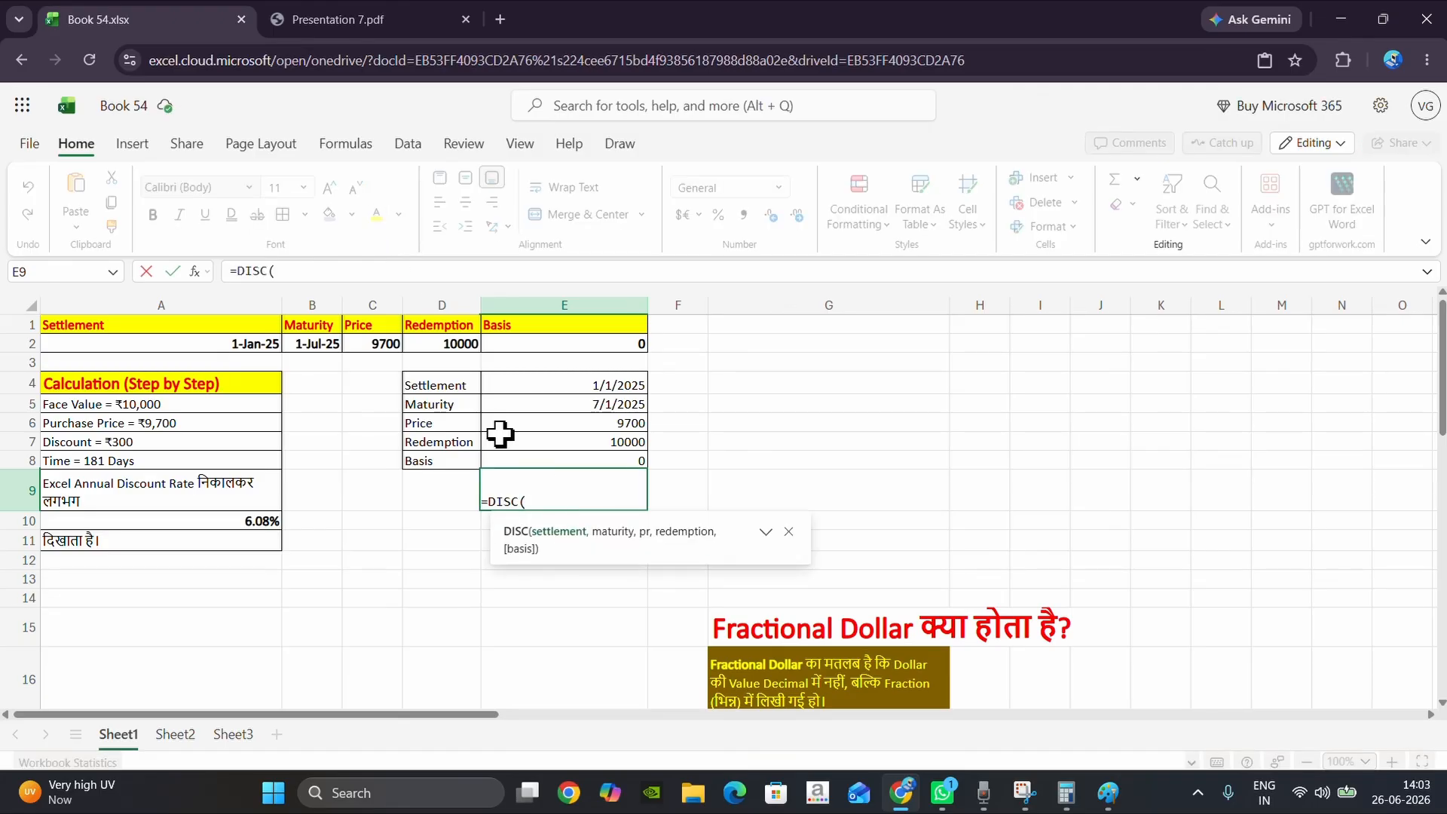
{"action": "left_click", "coordinate": [531, 384]}
{"action": "type", "text": ","}
{"action": "left_click", "coordinate": [587, 401]}
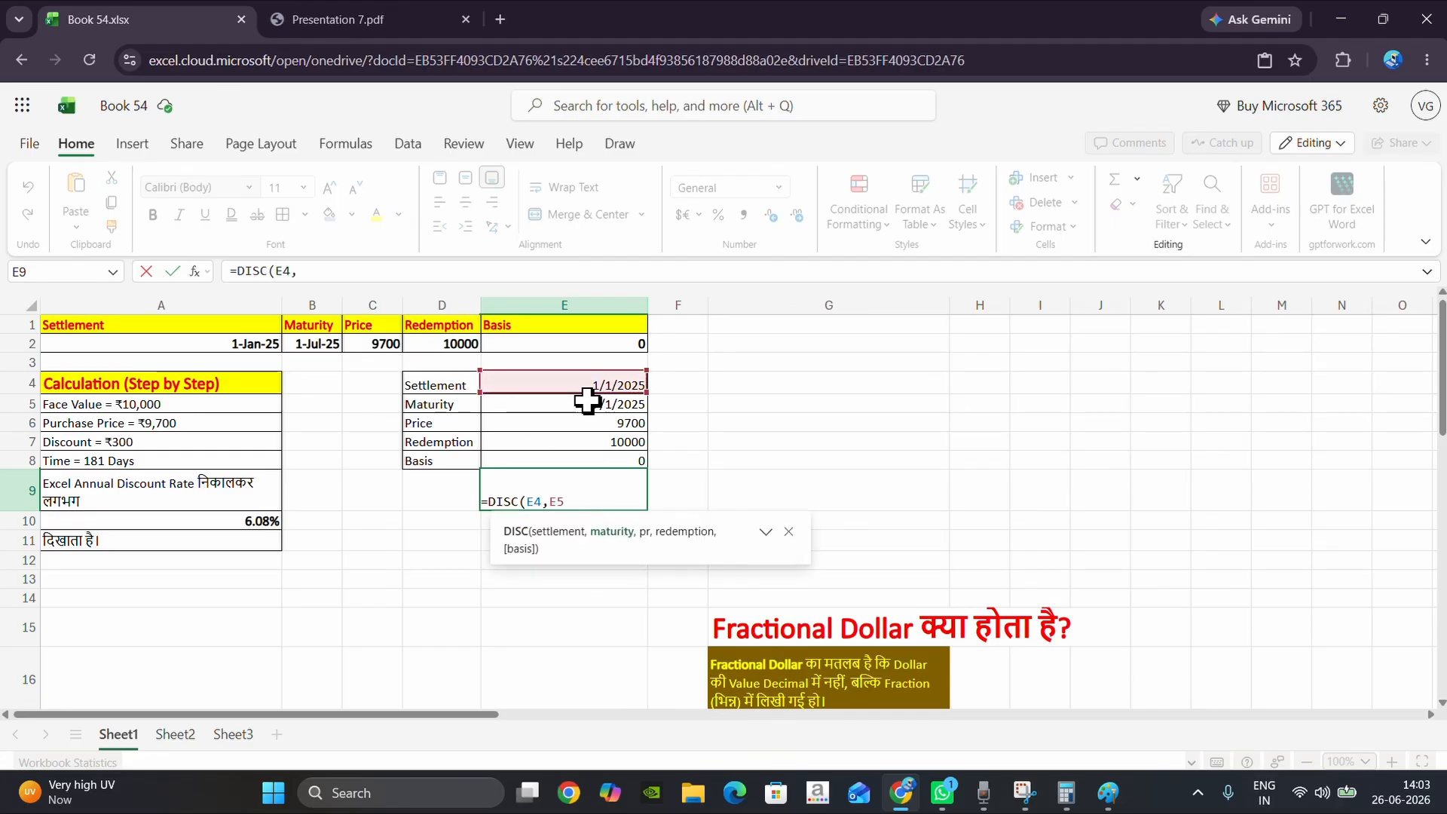
{"action": "type", "text": ","}
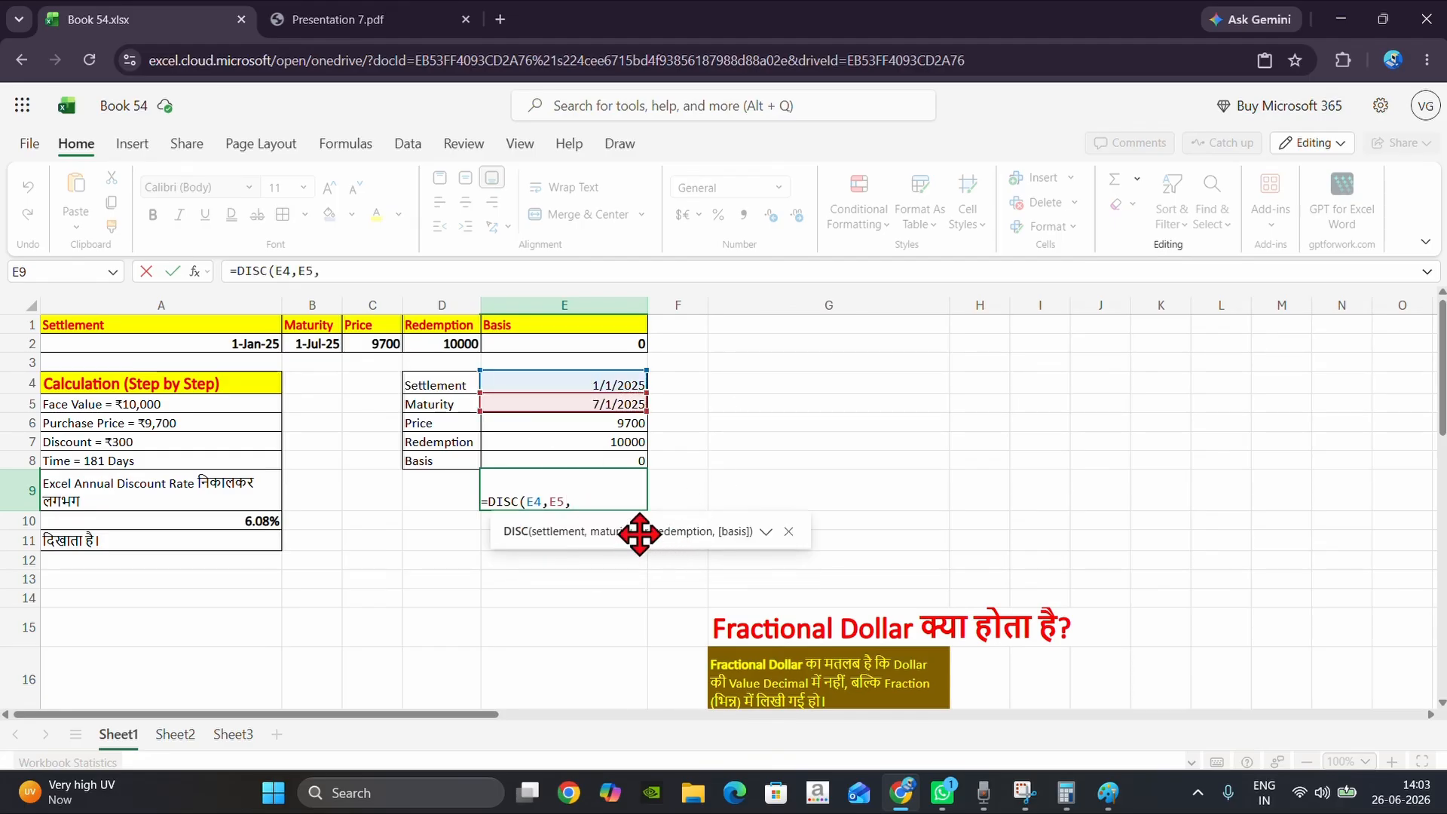
{"action": "left_click", "coordinate": [583, 419]}
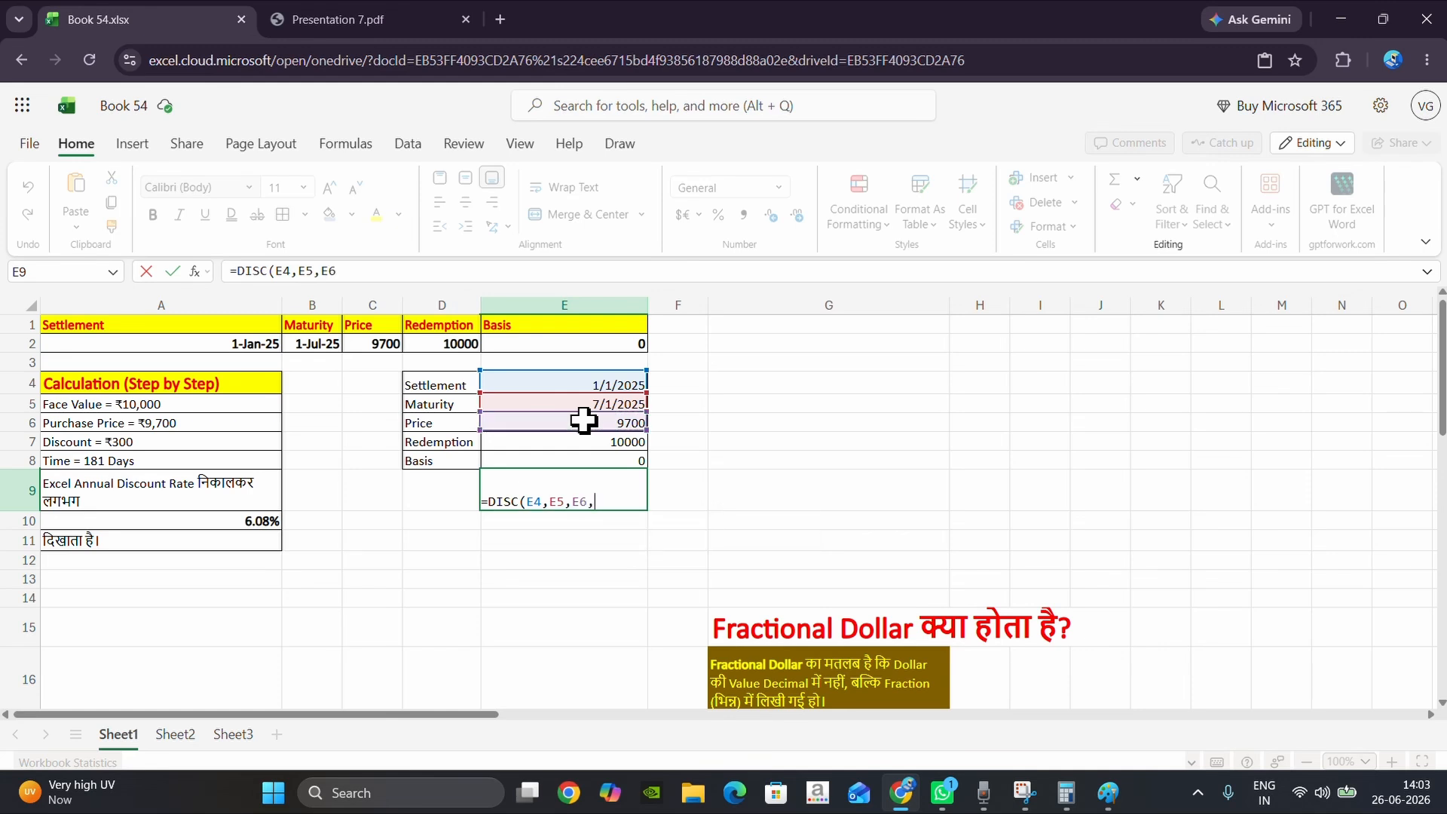
{"action": "type", "text": ","}
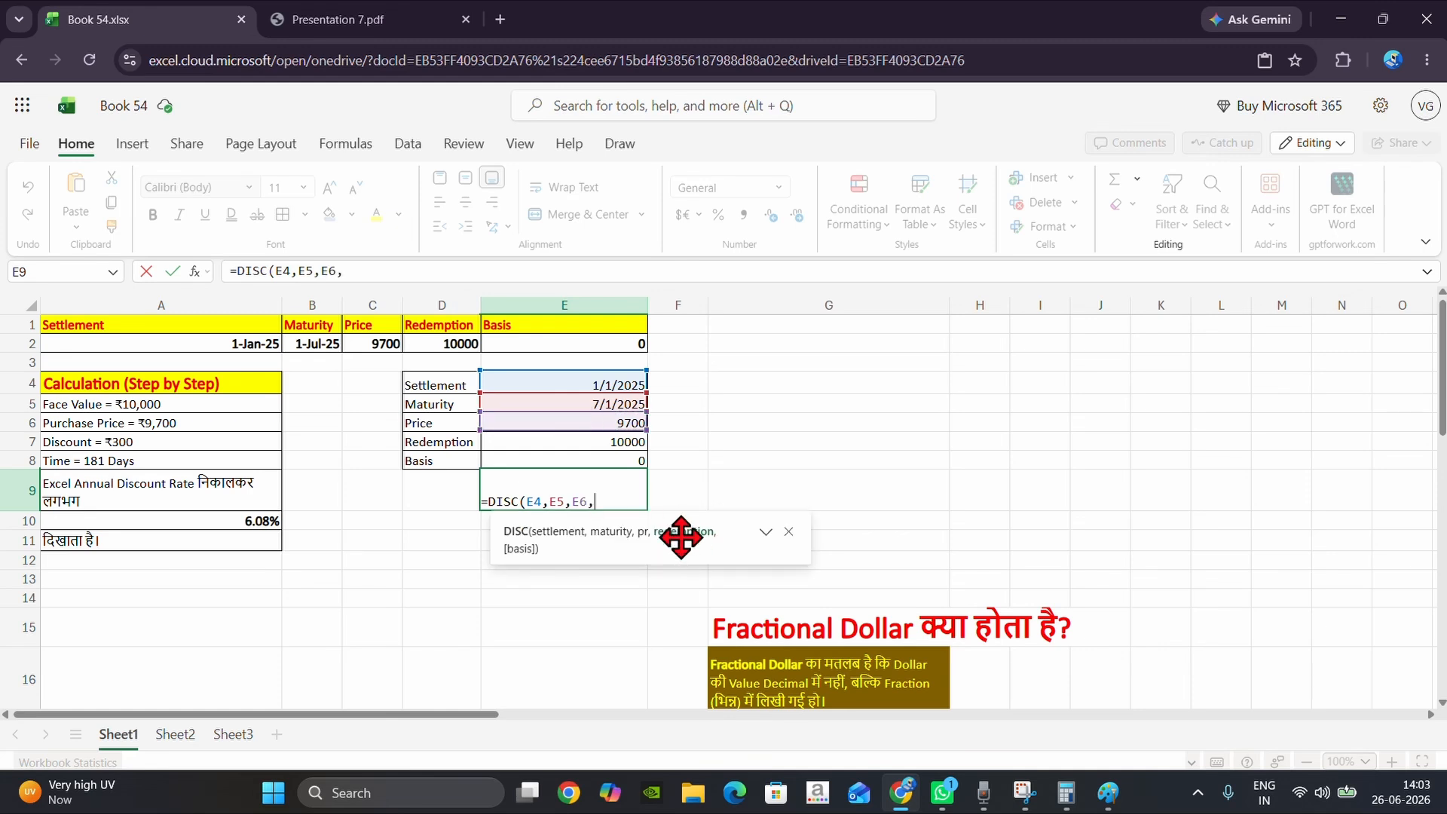
{"action": "left_click", "coordinate": [621, 443]}
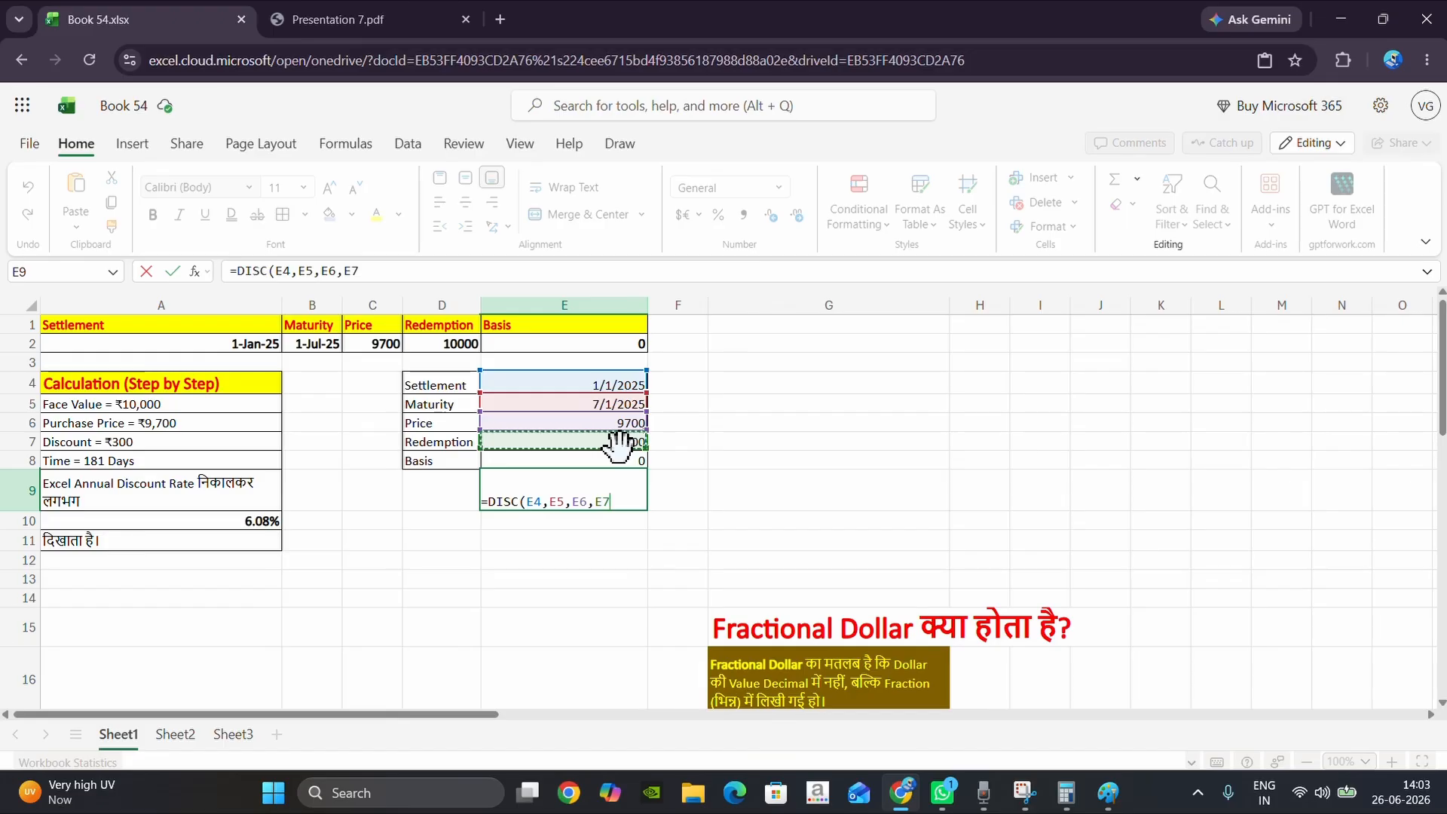
{"action": "type", "text": ")"}
{"action": "key", "text": "Return"}
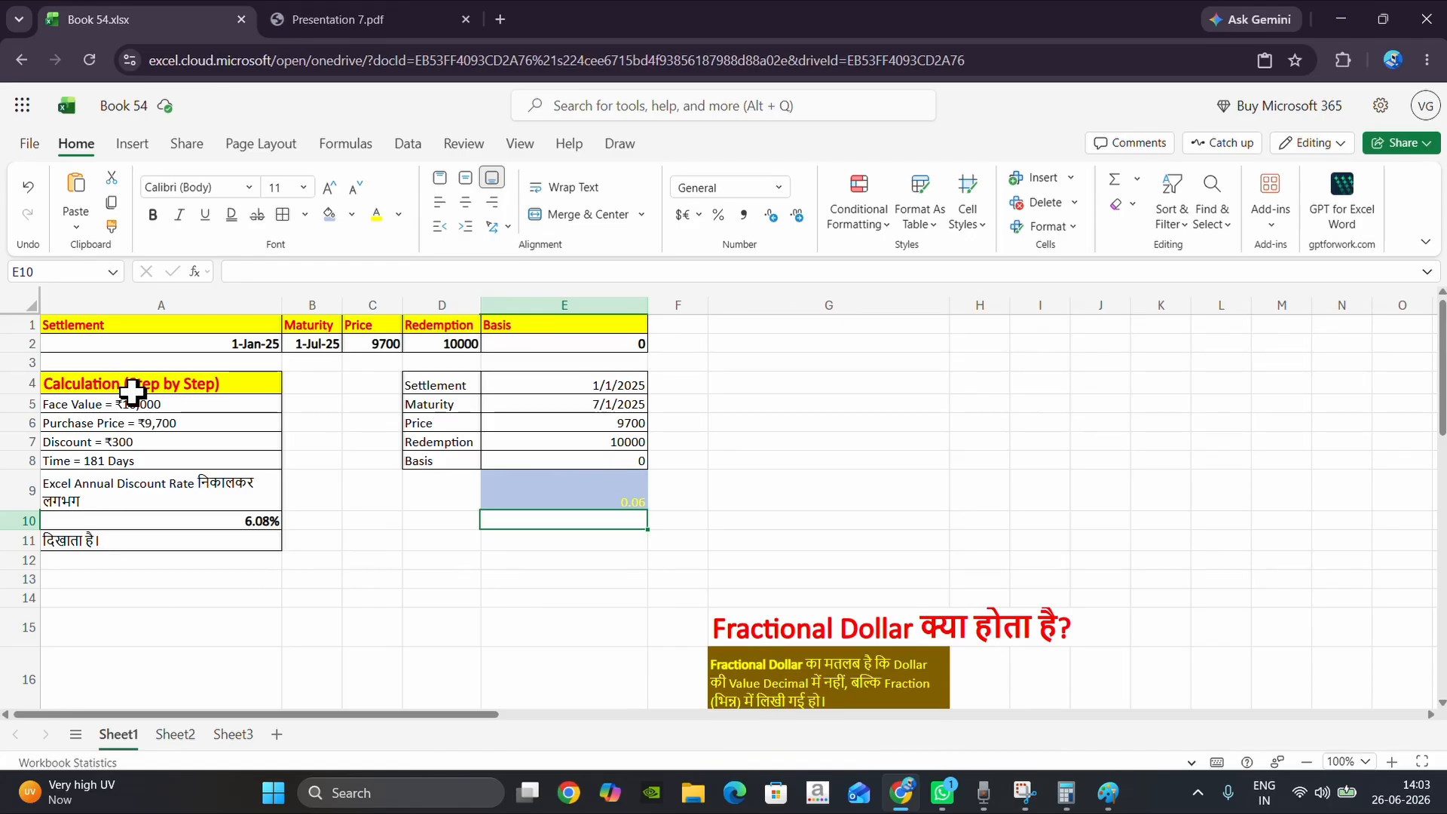
Review the step-by-step calculation in A5:A10, from face value and purchase price through to the annual discount rate.
{"action": "left_click", "coordinate": [173, 405]}
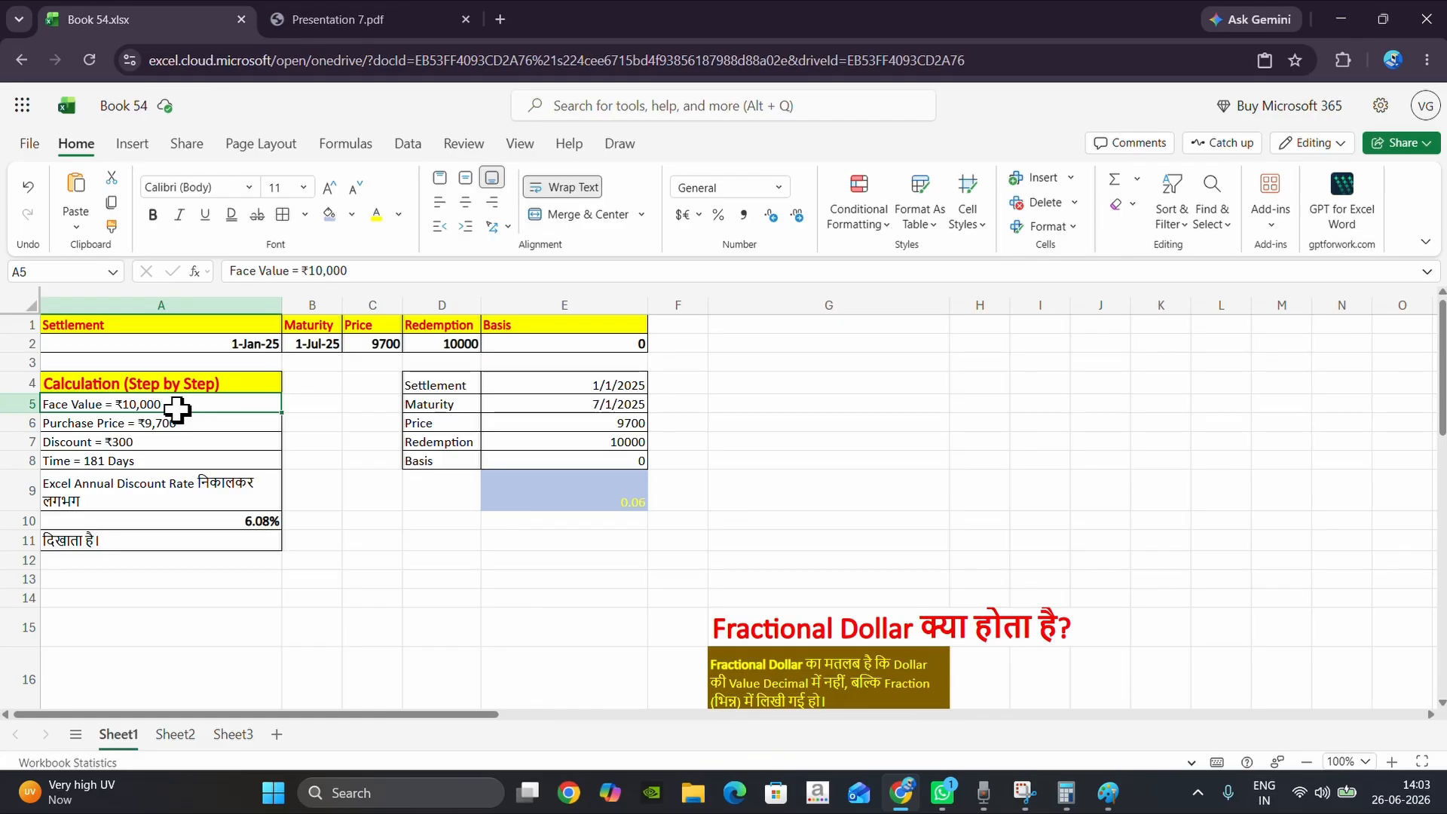
{"action": "left_click", "coordinate": [197, 424]}
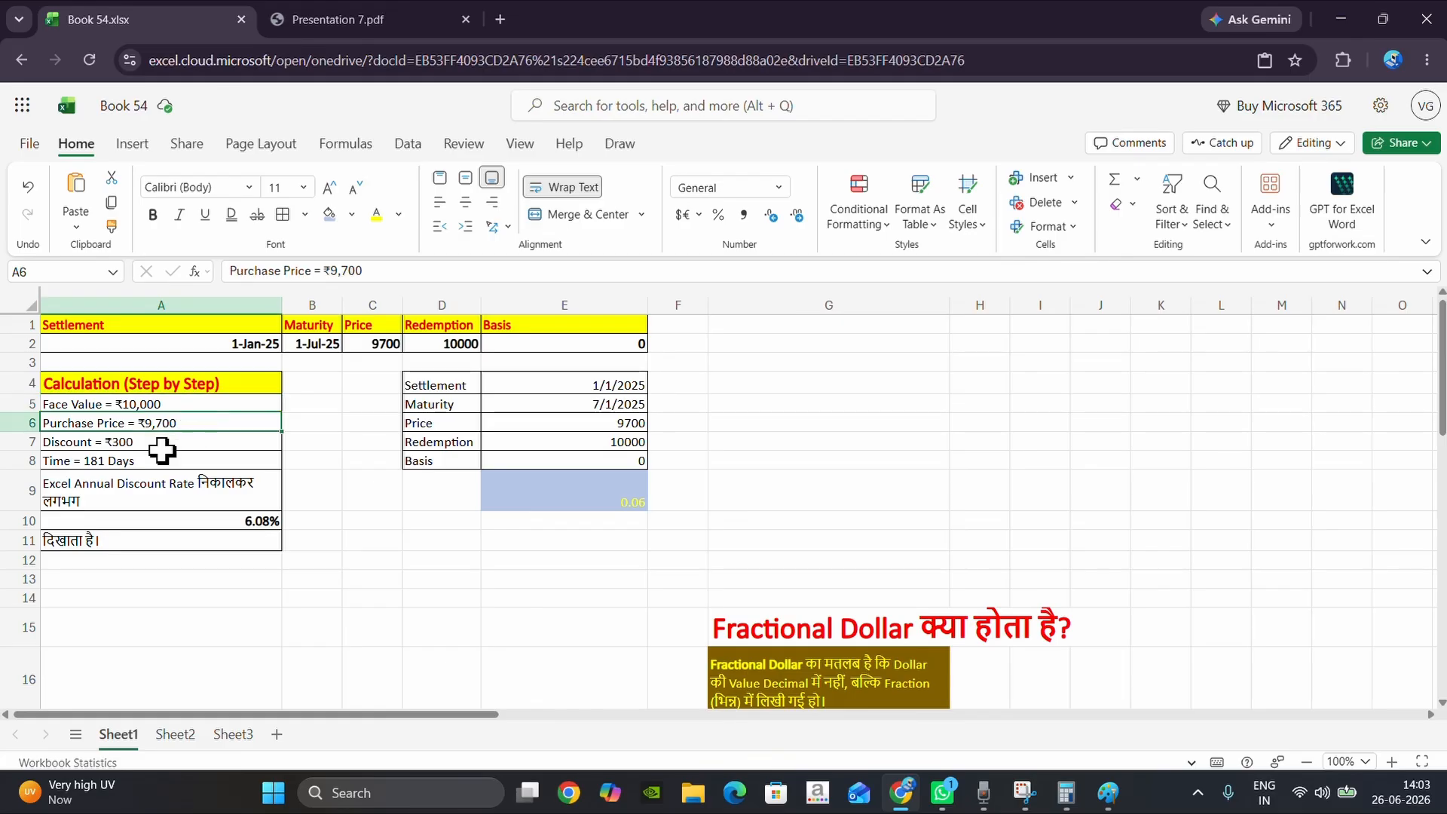
{"action": "left_click", "coordinate": [159, 443]}
{"action": "left_click", "coordinate": [153, 461]}
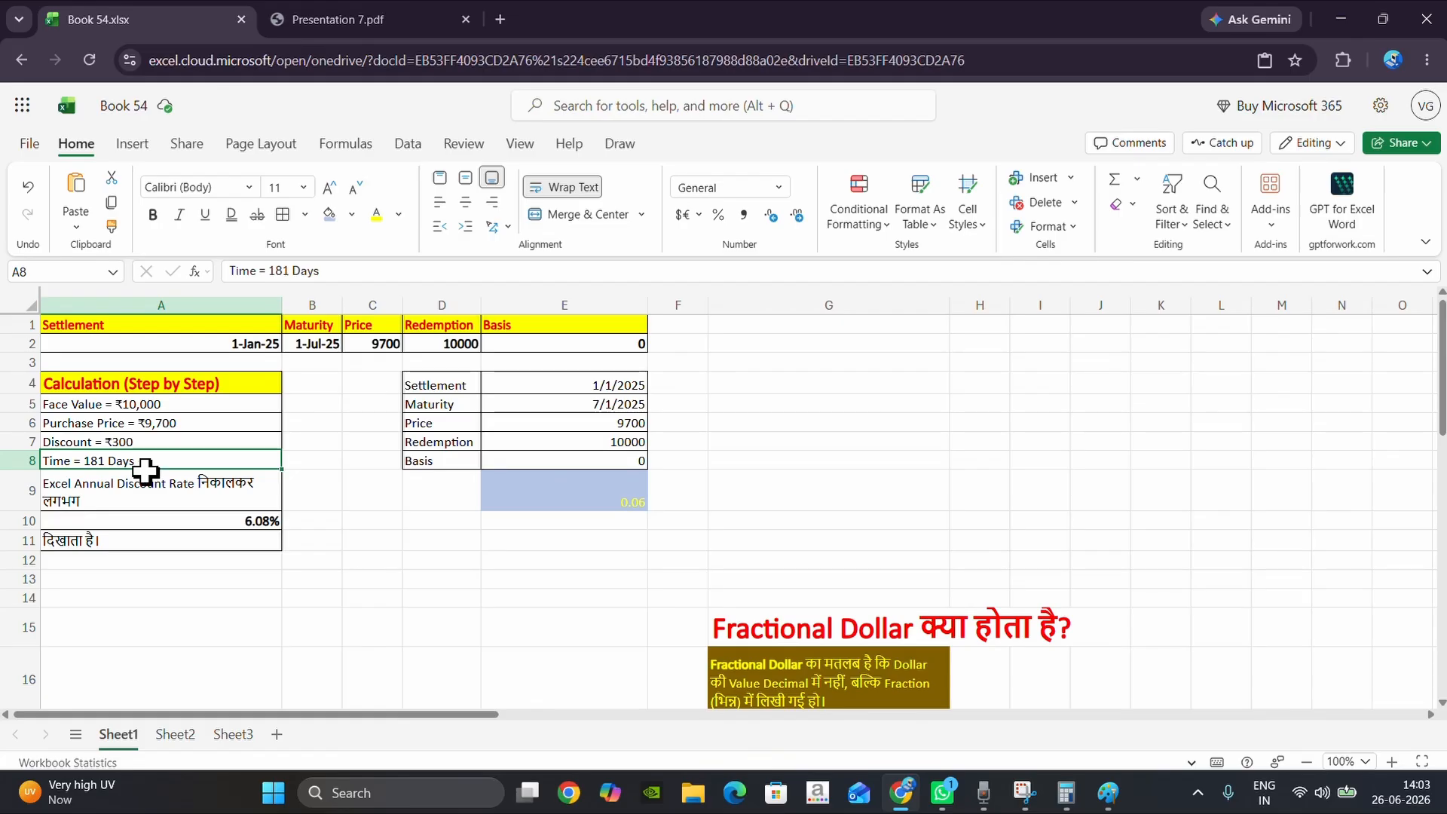
{"action": "left_click", "coordinate": [146, 496]}
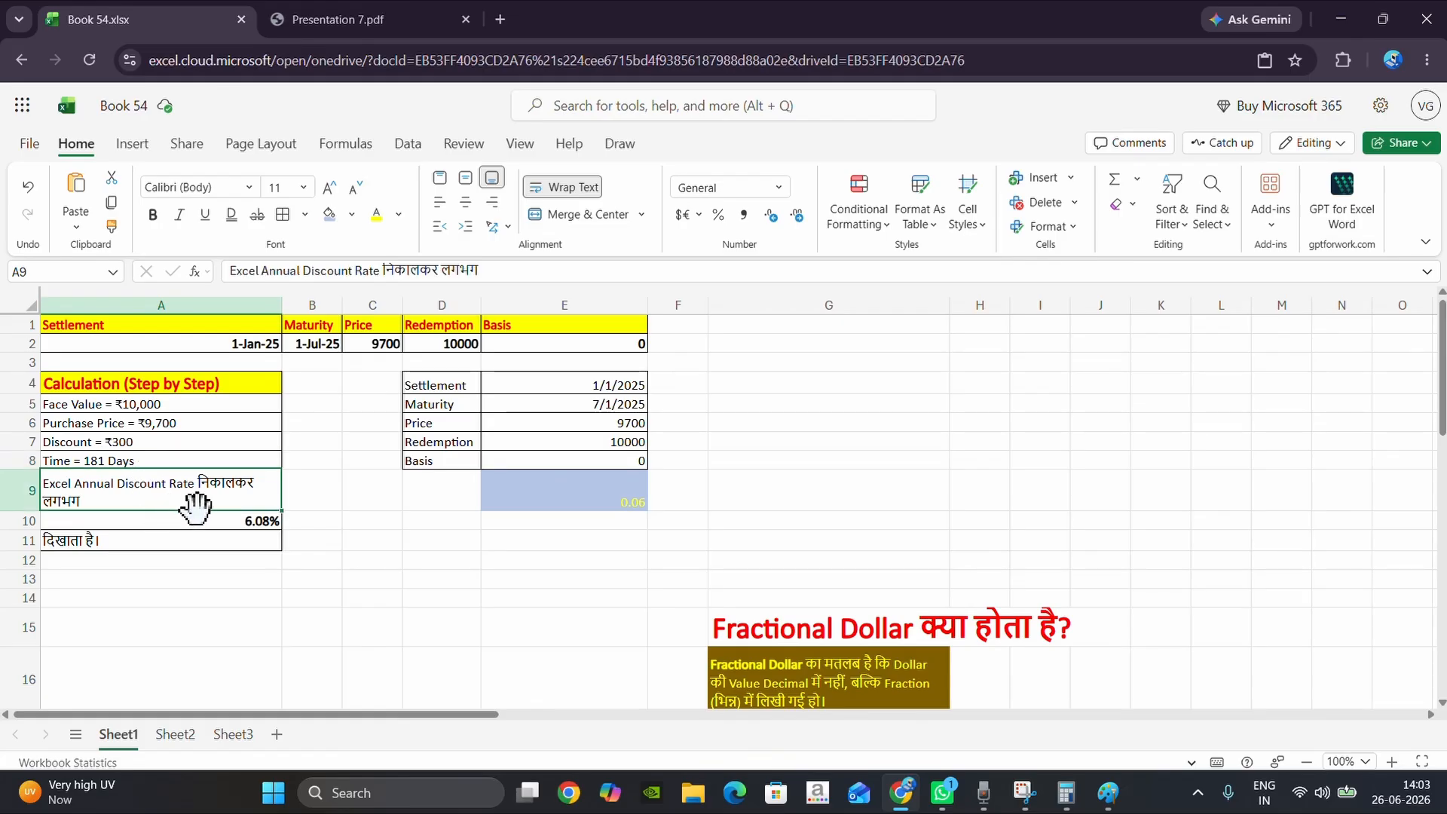
{"action": "left_click", "coordinate": [219, 518]}
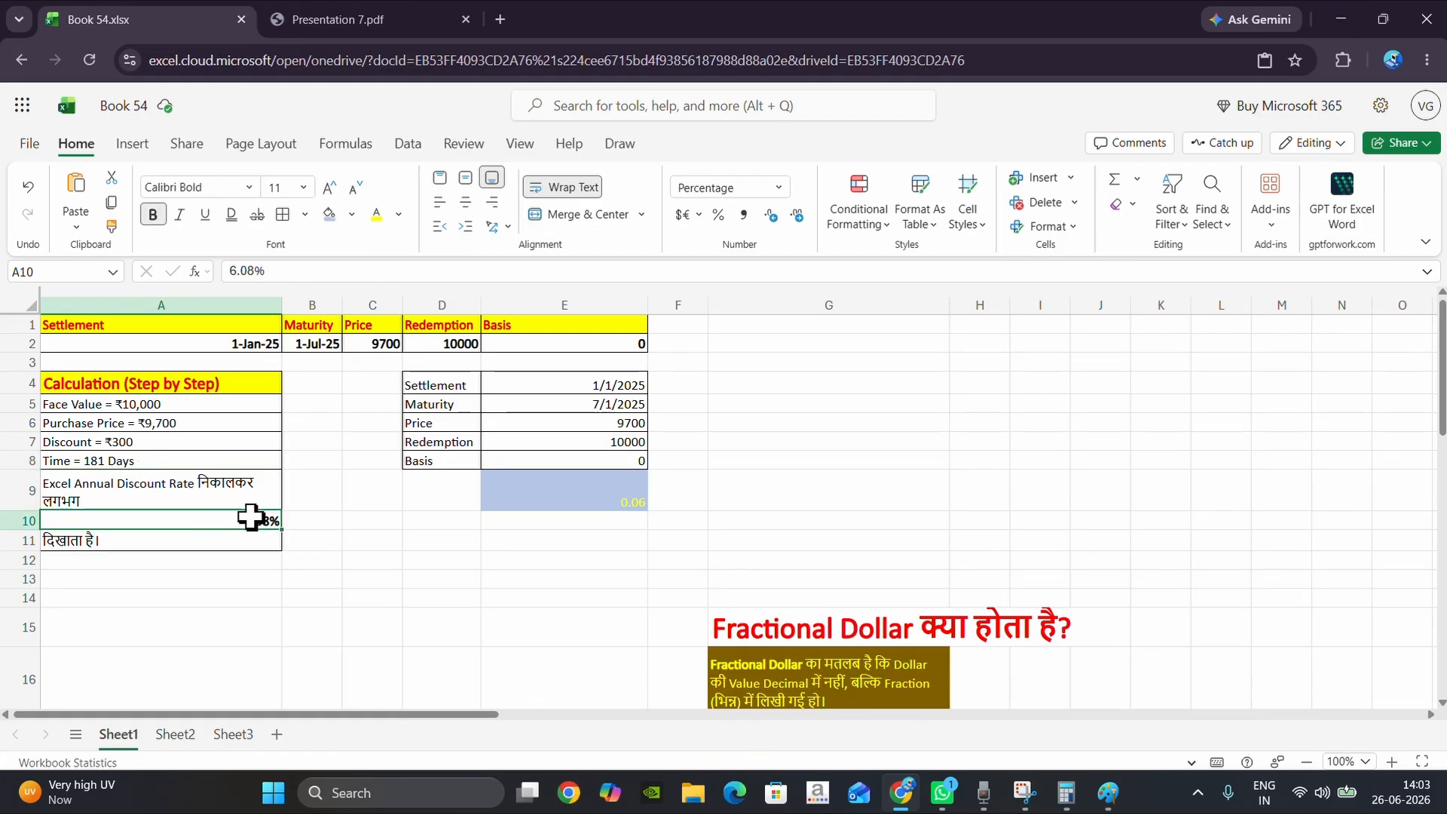
Format the DISC result in E9 as a percentage with black text.
{"action": "left_click", "coordinate": [553, 496]}
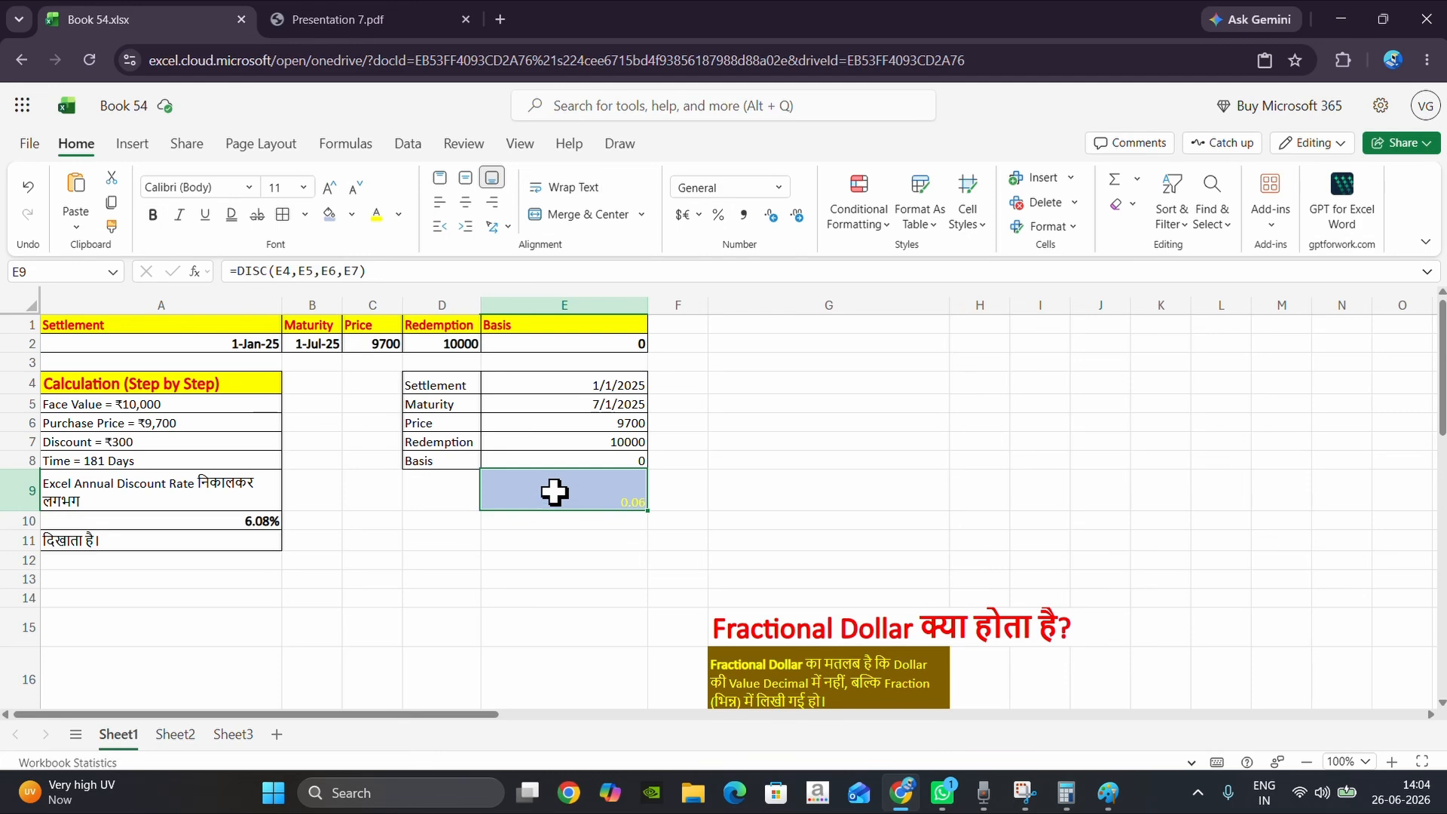
{"action": "left_click", "coordinate": [778, 187]}
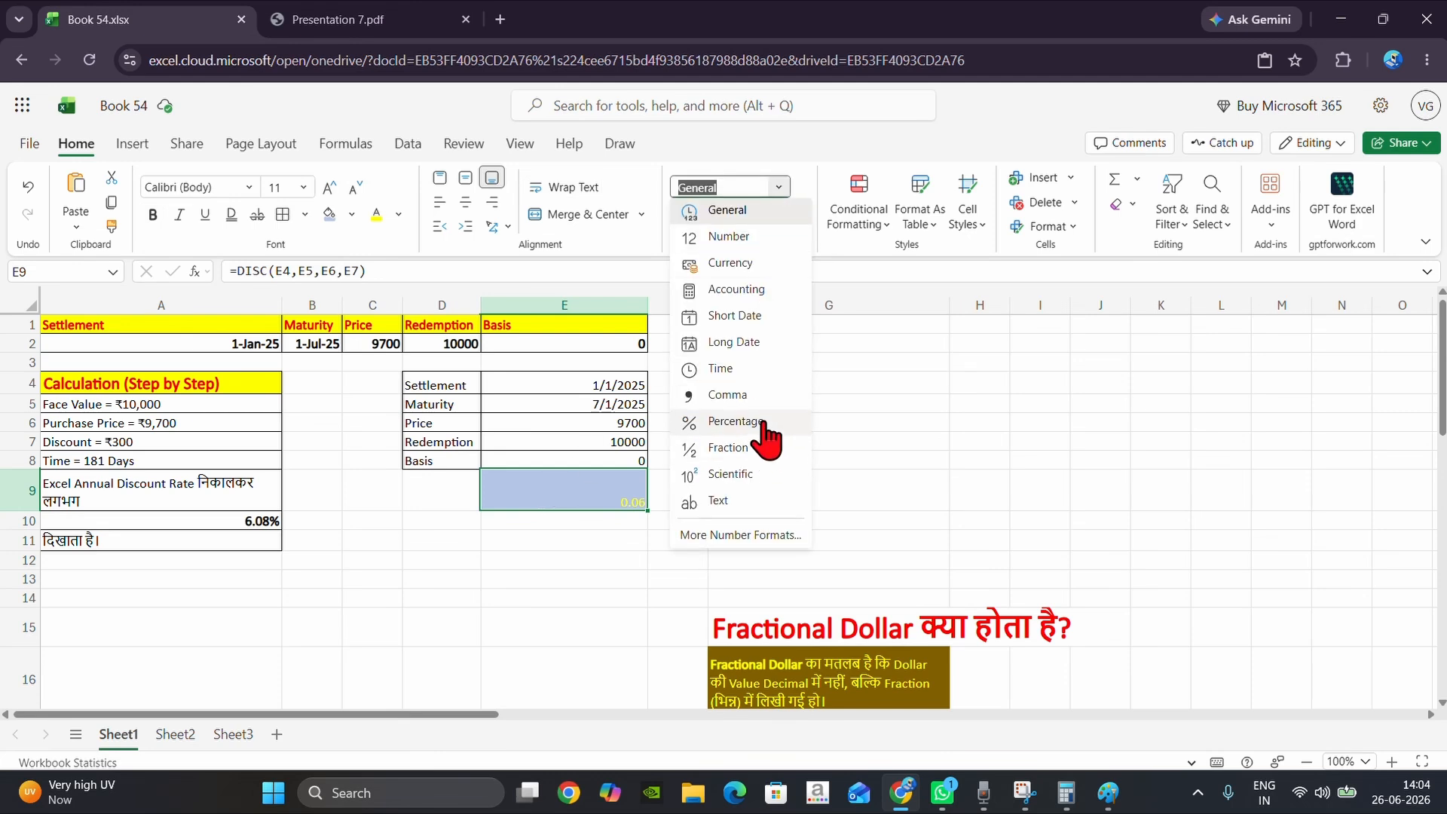
{"action": "left_click", "coordinate": [767, 436]}
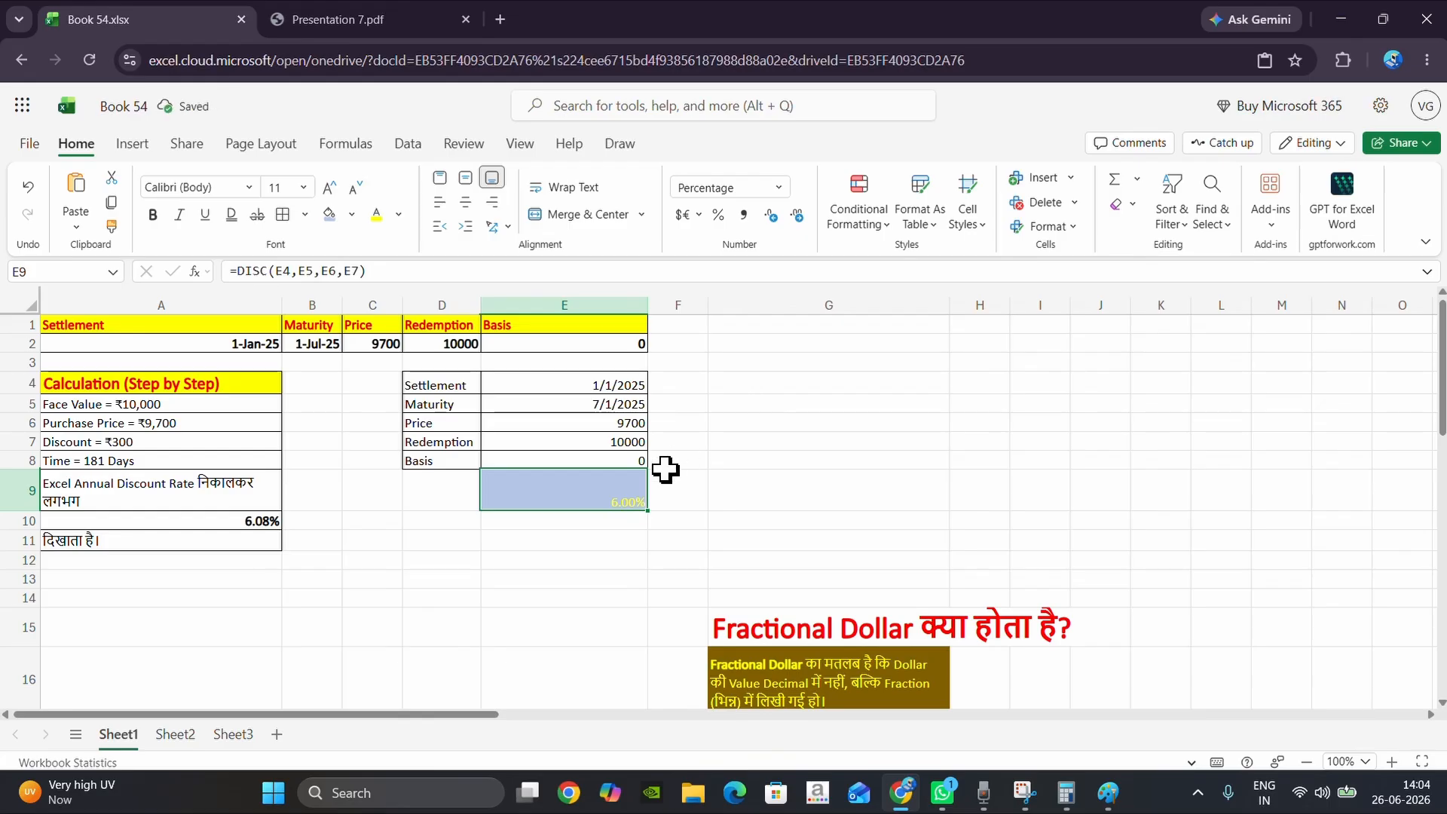
{"action": "double_click", "coordinate": [599, 501]}
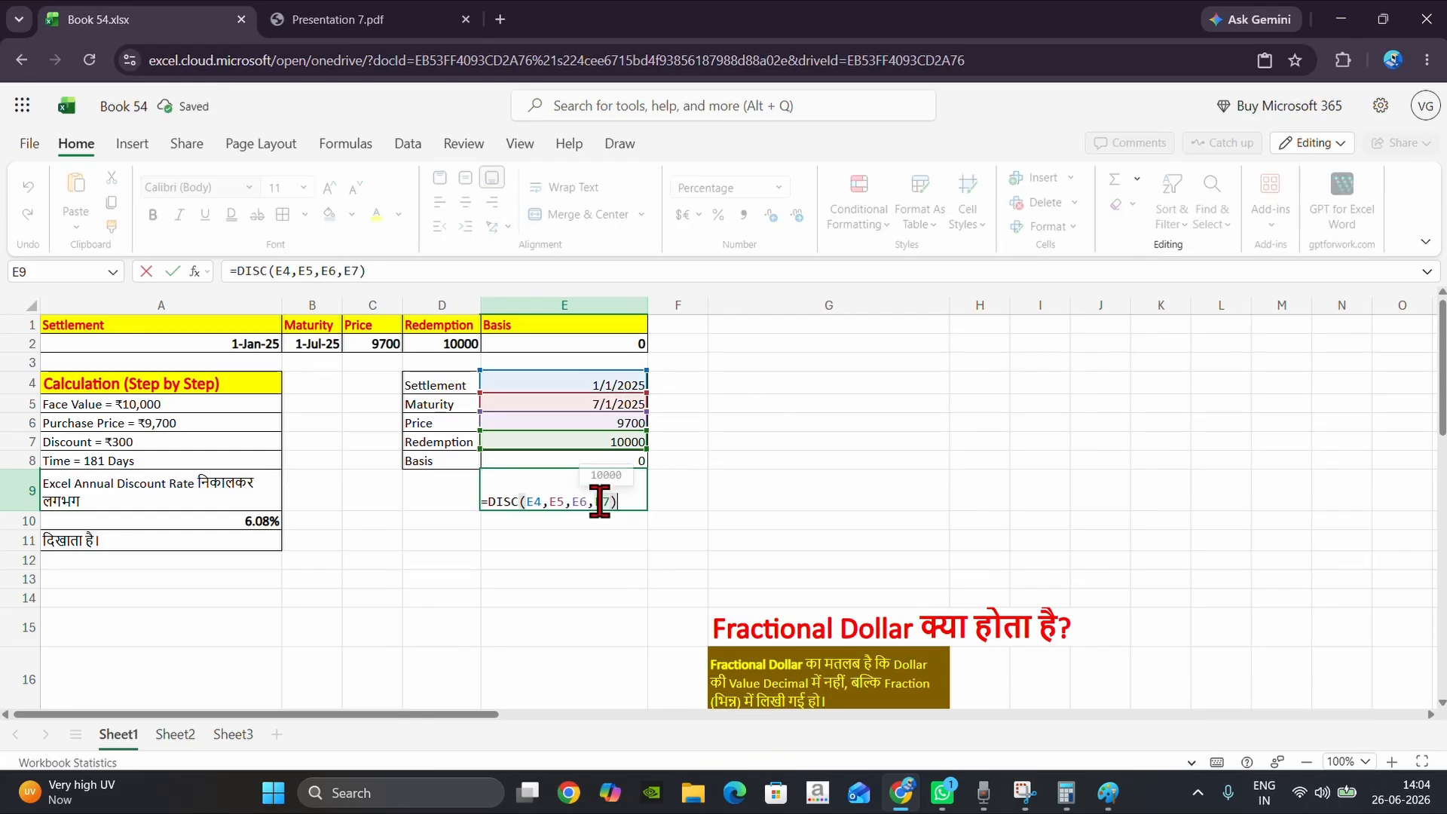
{"action": "key", "text": "Escape"}
{"action": "left_click", "coordinate": [800, 463]}
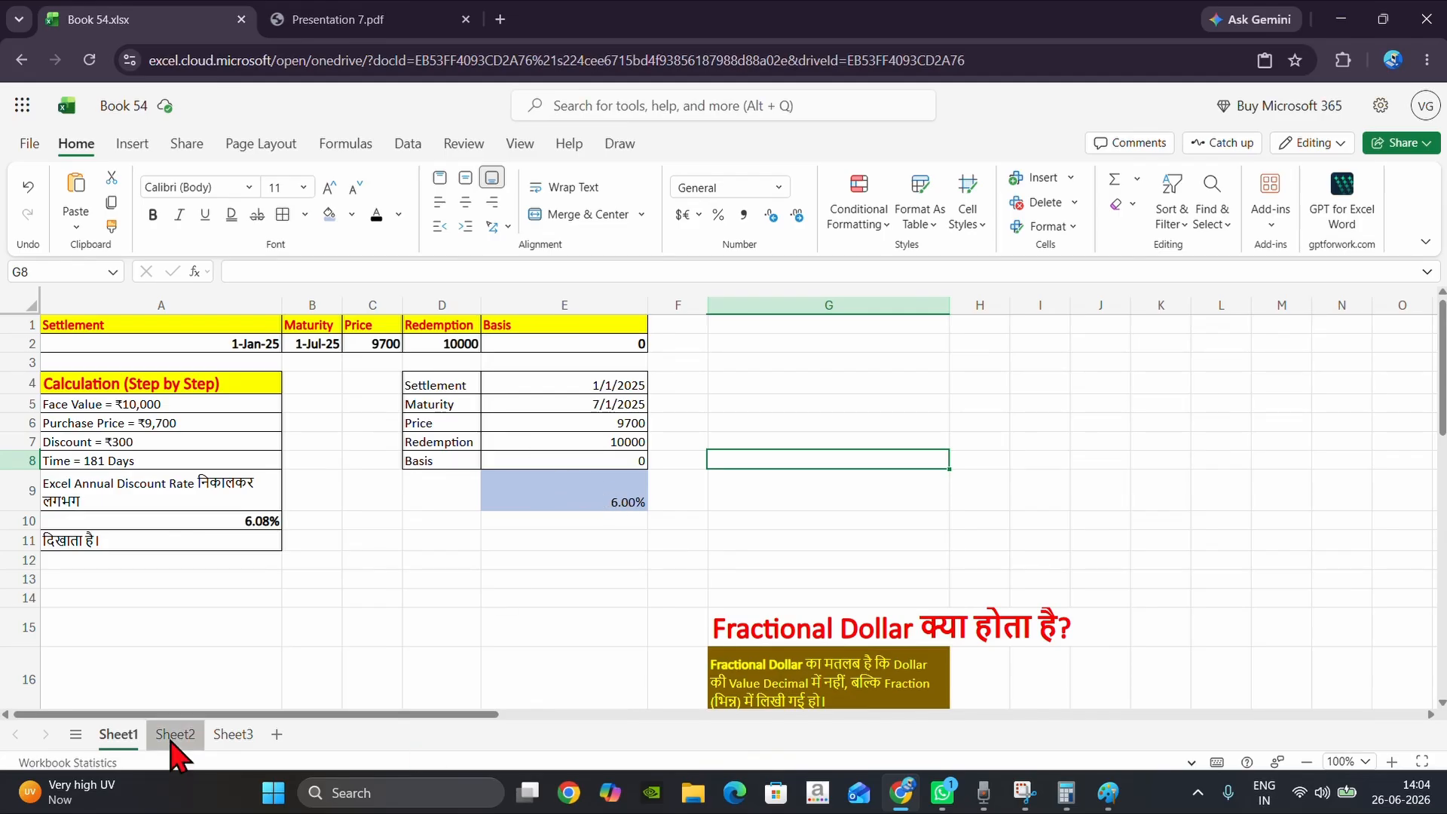
On Sheet2, review the DOLLARFR result in D15:D16 and the DOLLARDE values in D10:D13.
{"action": "left_click", "coordinate": [171, 736]}
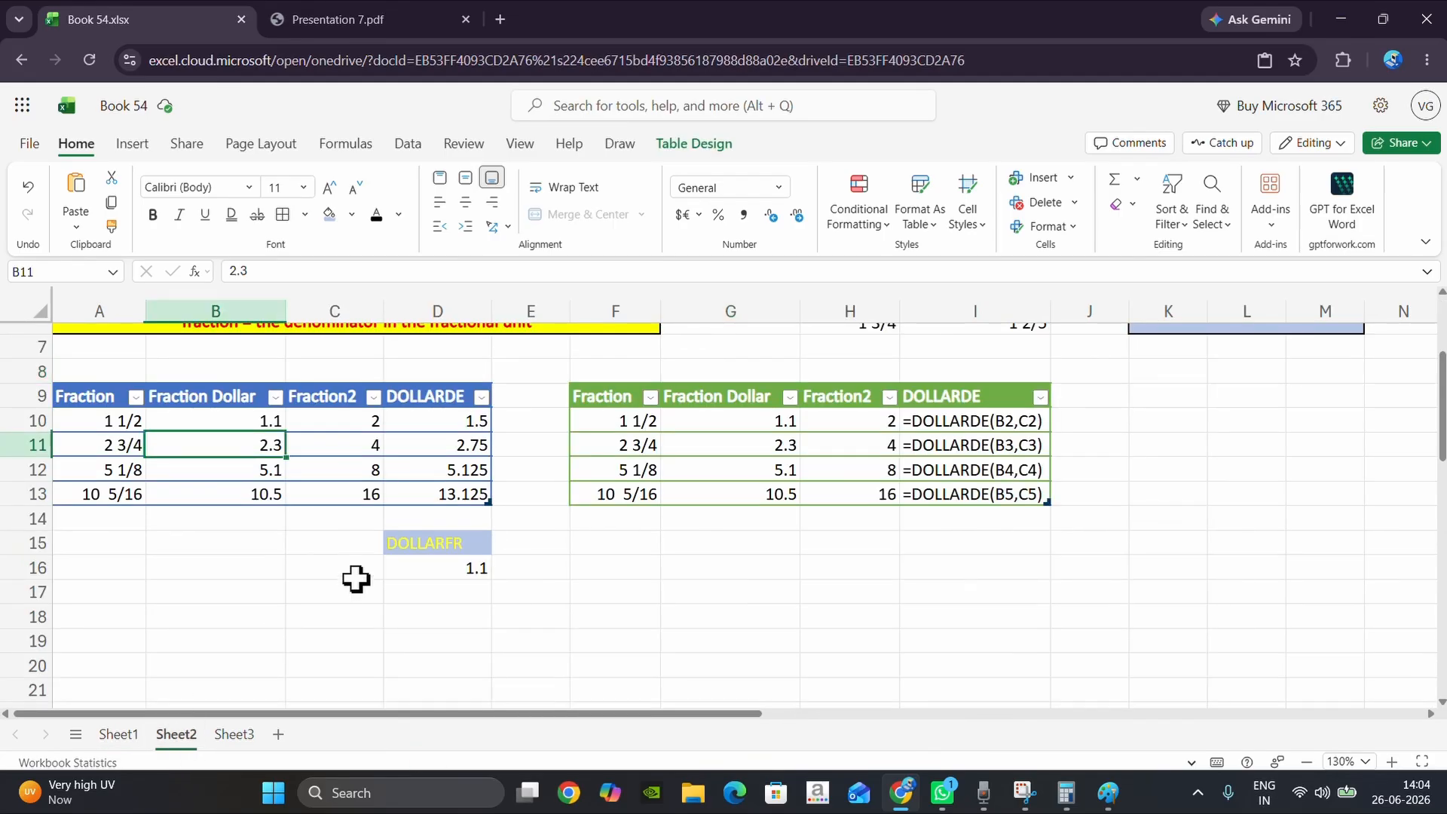
{"action": "scroll", "coordinate": [355, 578], "scroll_direction": "up", "scroll_amount": 1}
{"action": "left_click_drag", "start_coordinate": [426, 494], "coordinate": [461, 663]}
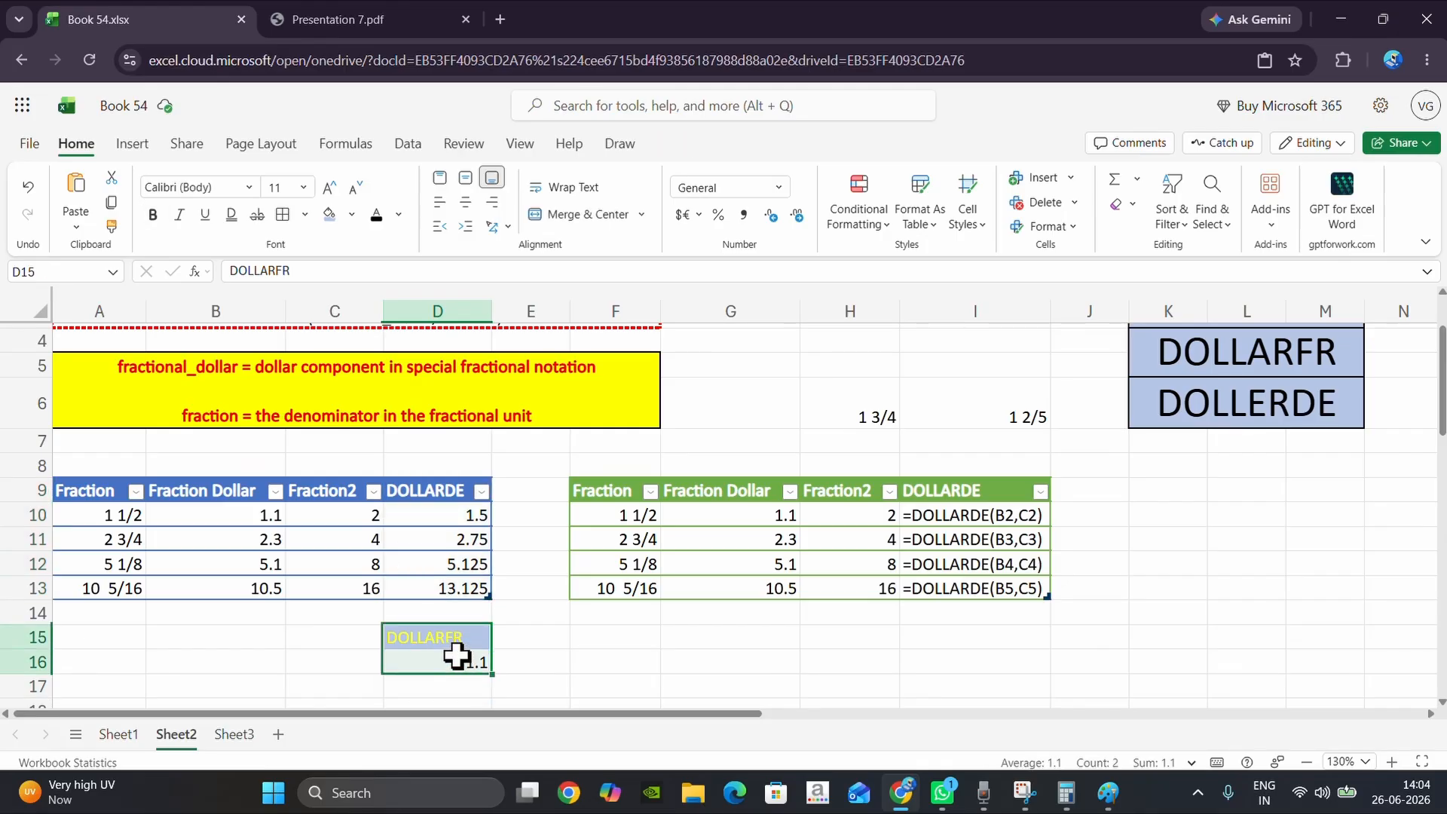
{"action": "left_click_drag", "start_coordinate": [440, 510], "coordinate": [432, 587]}
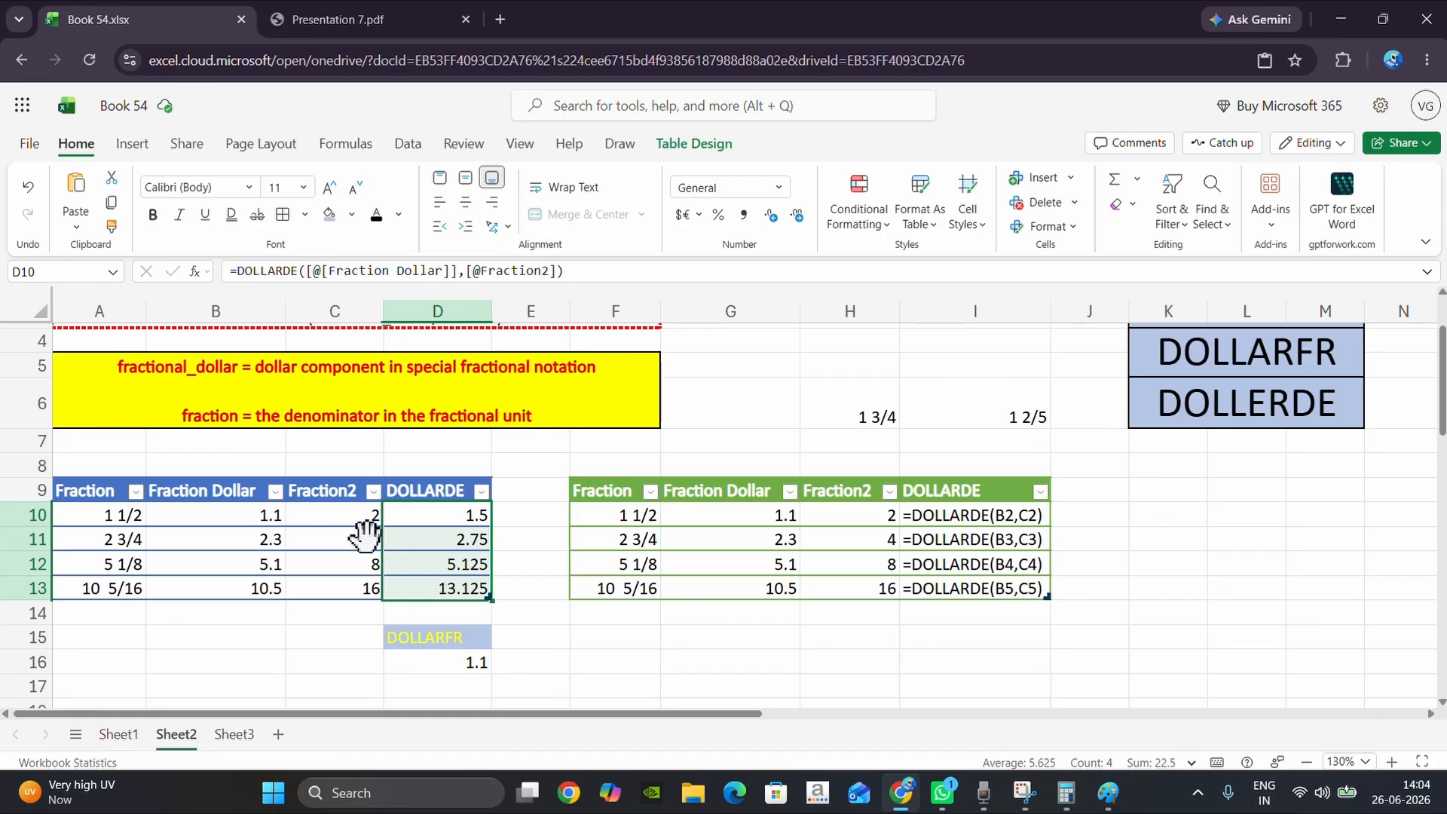
Minimize the browser and Paint windows to reveal the desktop.
{"action": "left_click", "coordinate": [1341, 21]}
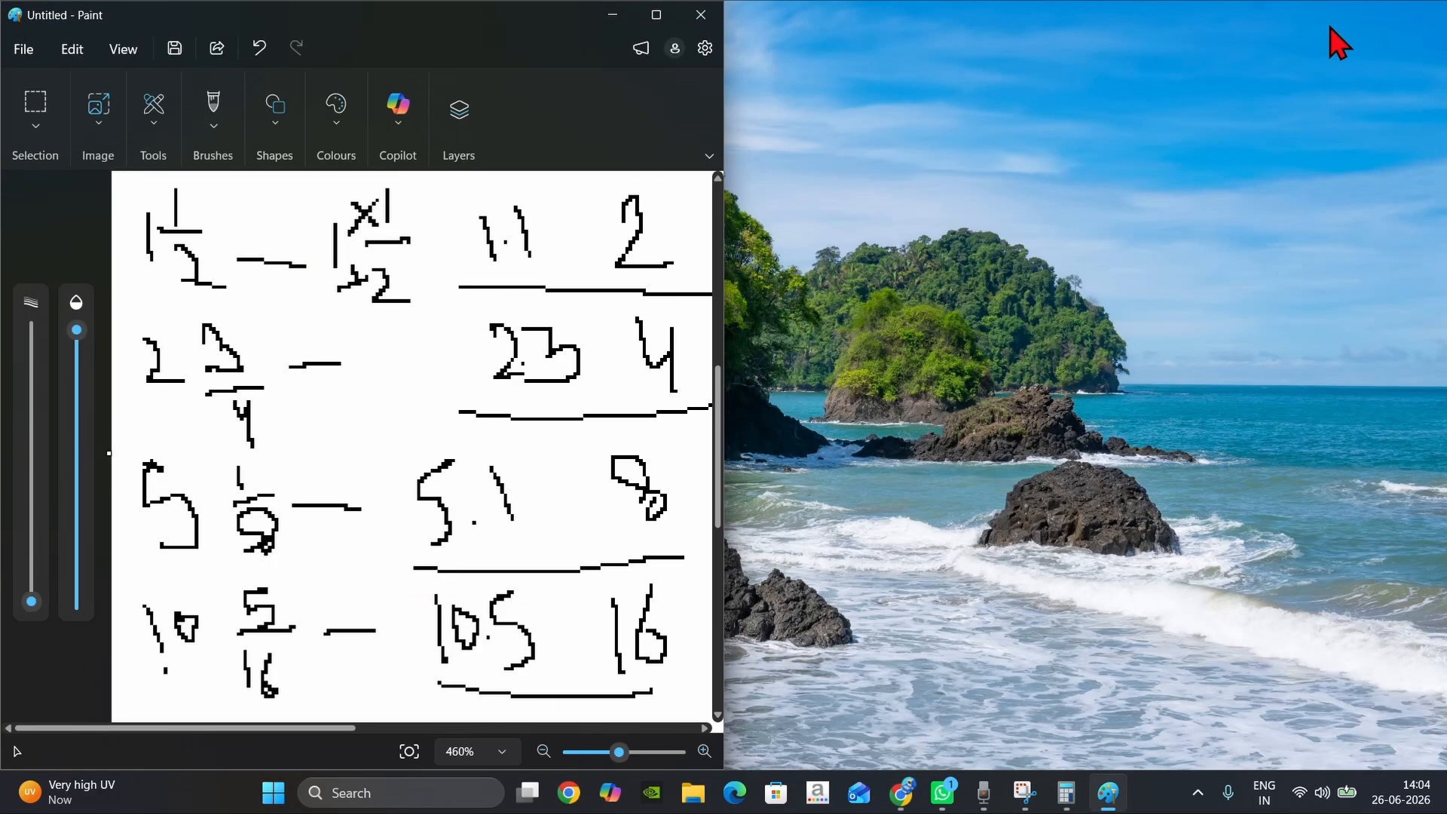
{"action": "left_click", "coordinate": [615, 17]}
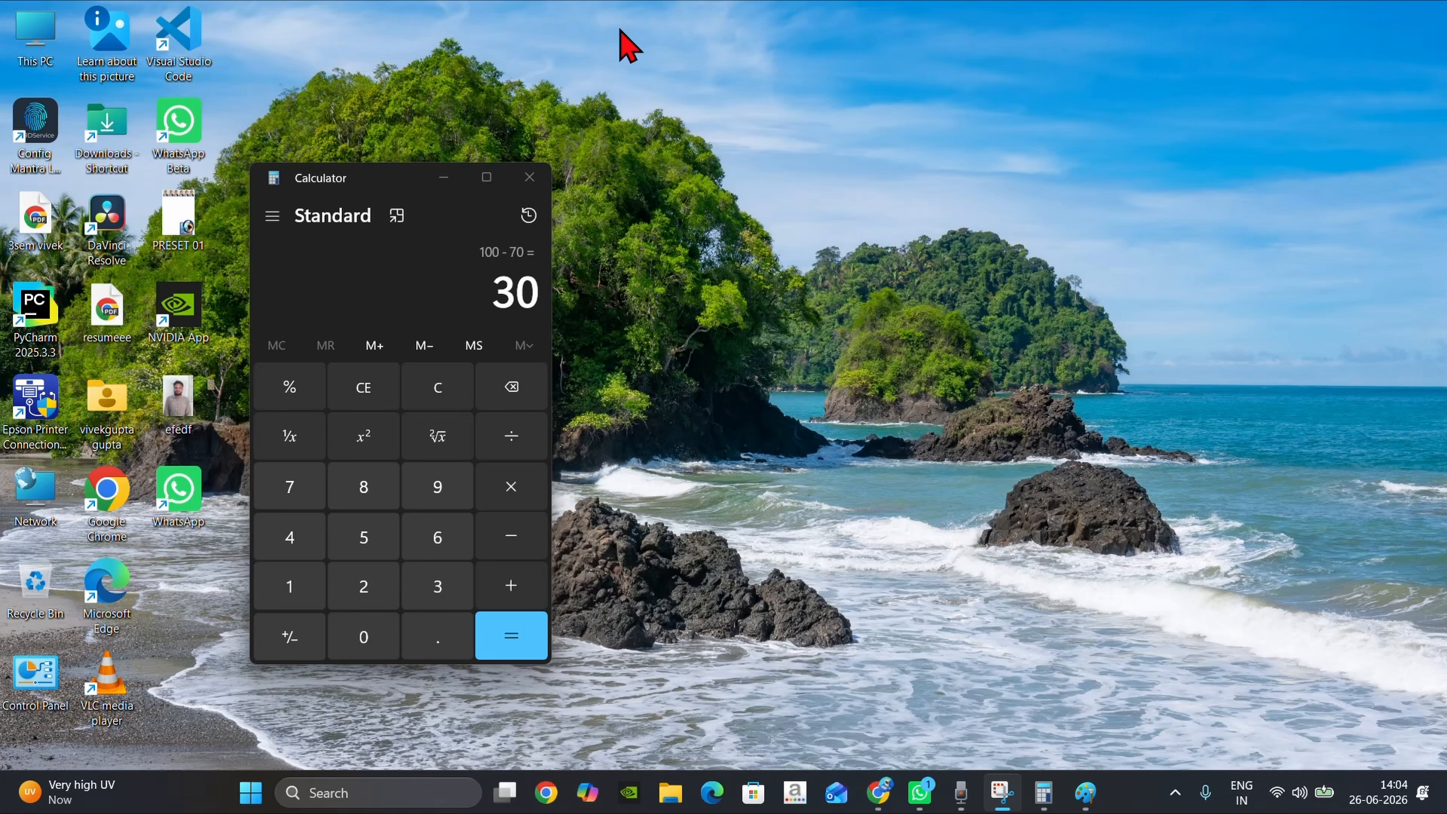